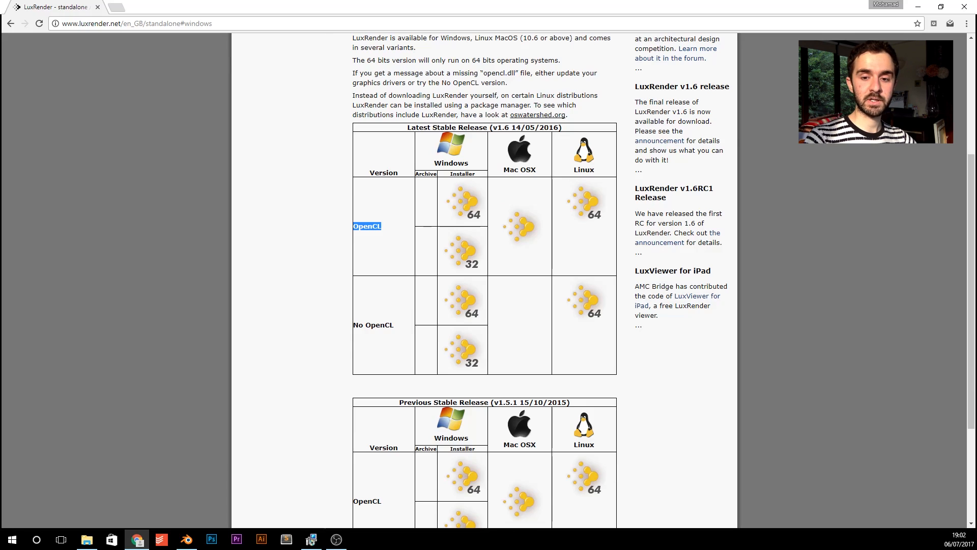
- Download the 64-bit OpenCL Windows installer of the latest stable LuxRender release (v1.6)
triple_click(384, 325)
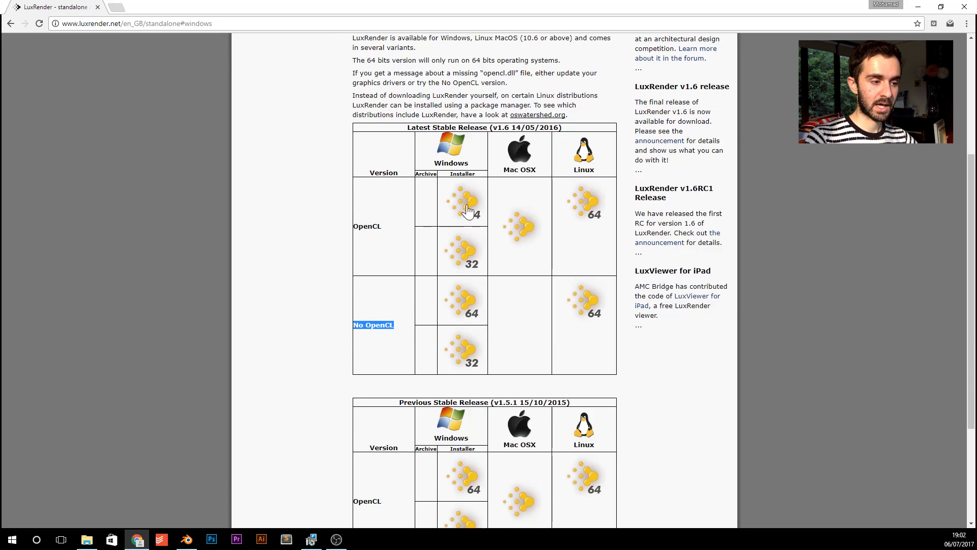
click(420, 224)
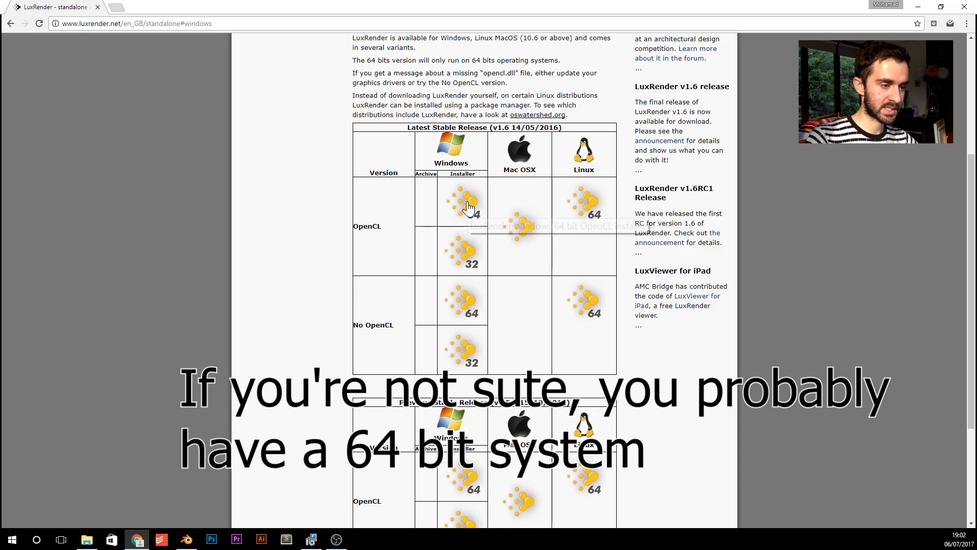
click(468, 204)
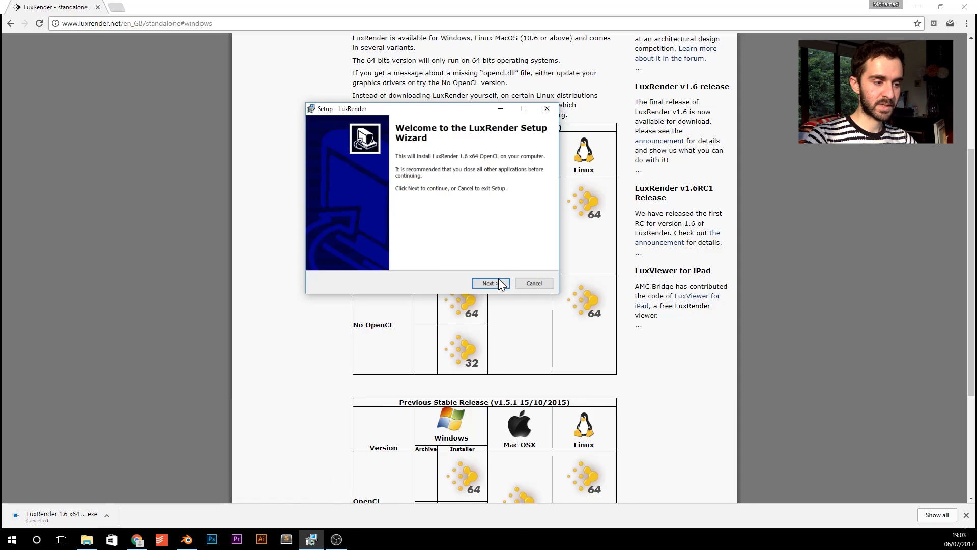
- Install LuxRender 1.6 x64 OpenCL with the LuxBlend27 exporter for Blender 2.7x included, and finish setup without launching LuxRender
click(494, 283)
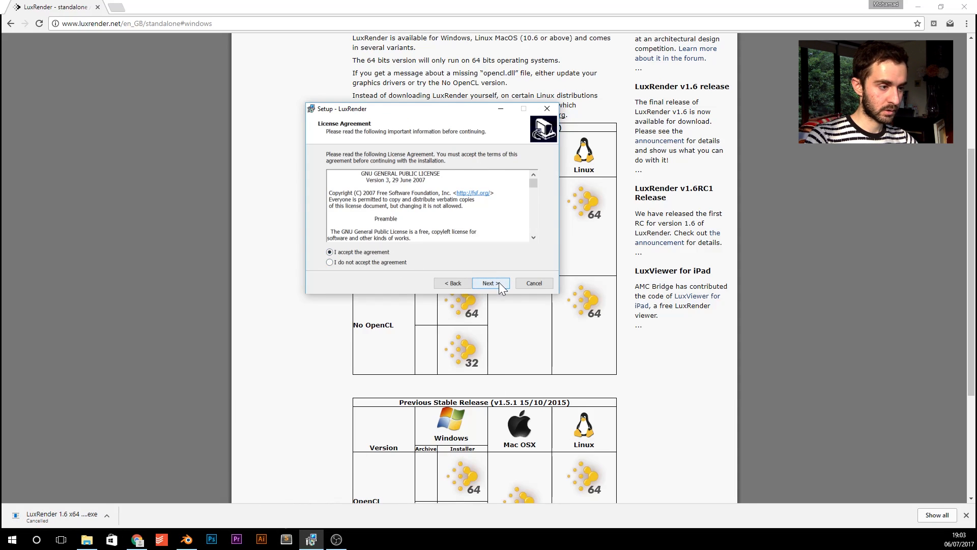
click(499, 283)
click(495, 283)
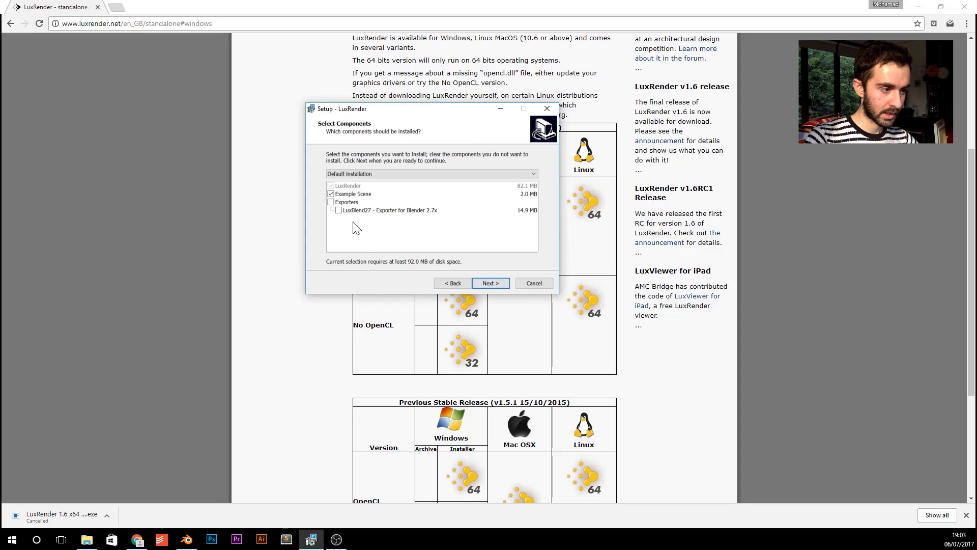
click(331, 202)
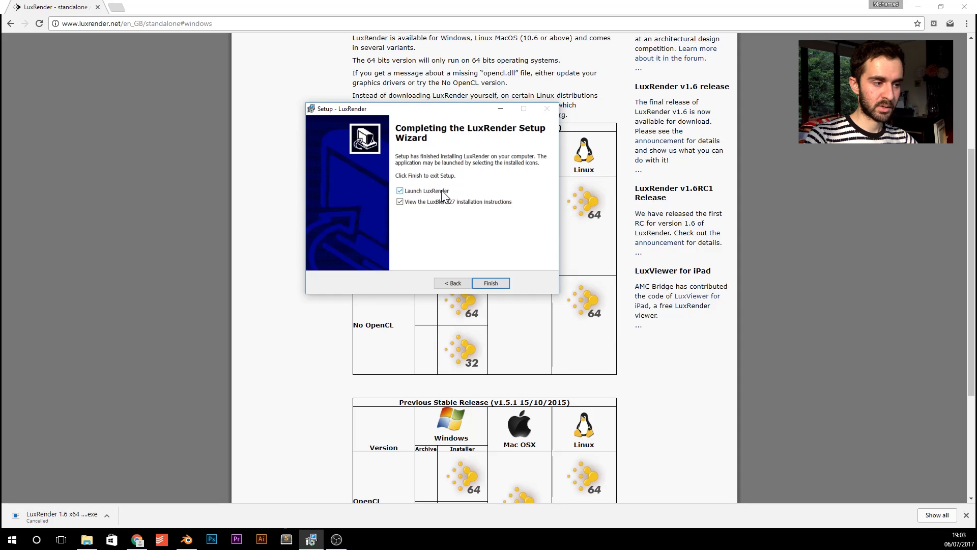
click(441, 190)
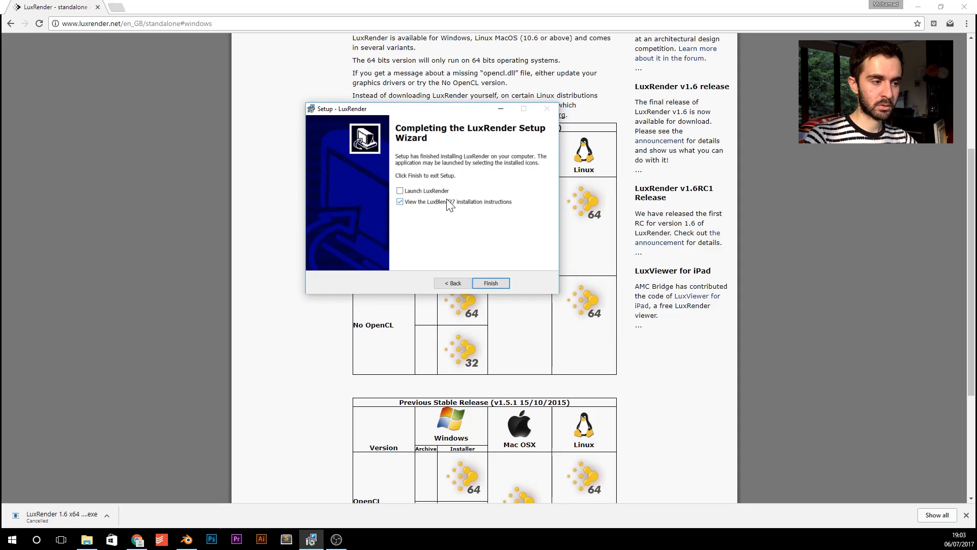
click(490, 283)
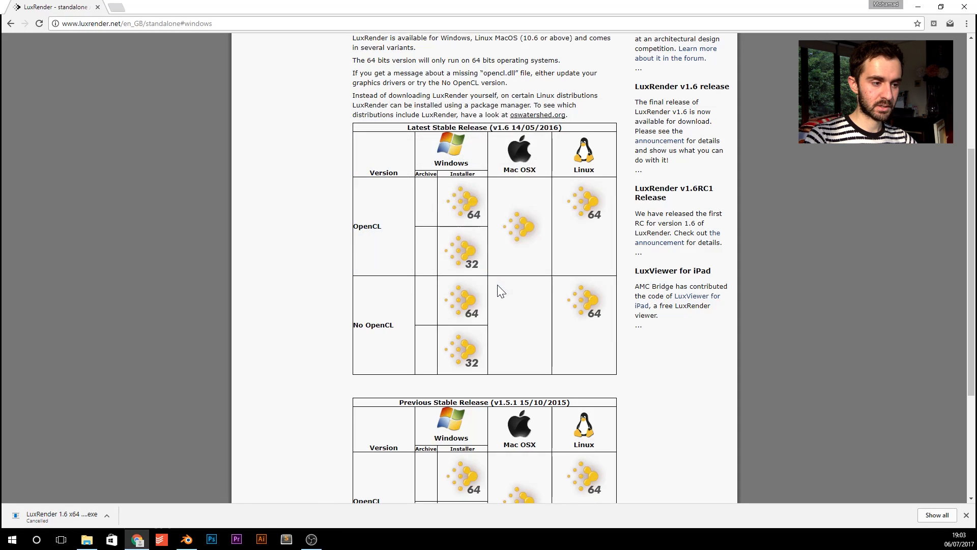
- Switch to Blender and install the add-on file LuxBlend.zip from C:\Program Files\LuxRender through the user preferences
click(187, 541)
click(514, 20)
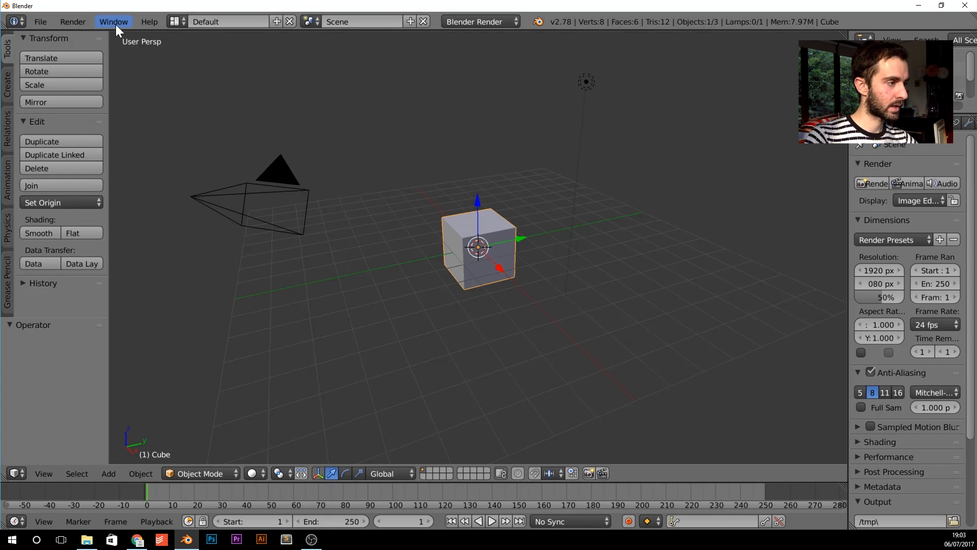
click(45, 21)
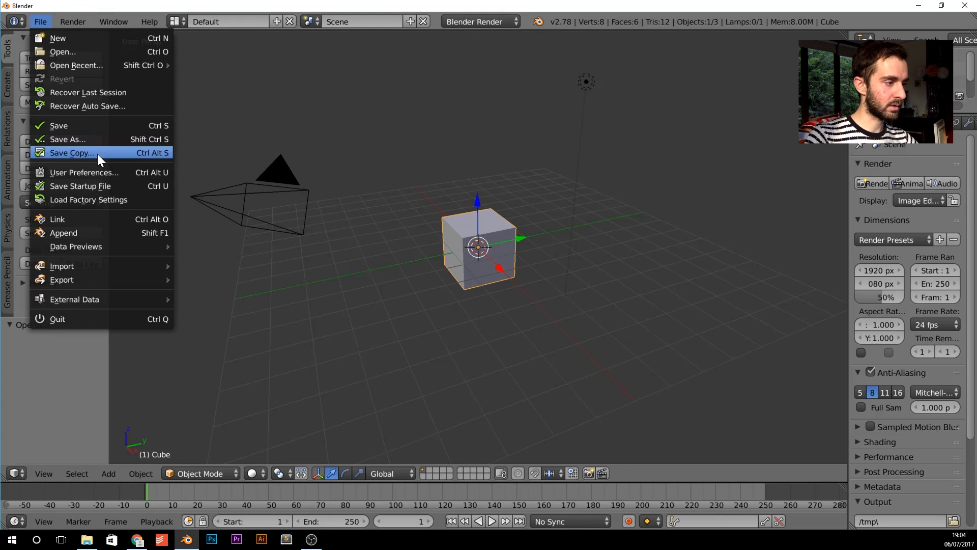
click(103, 175)
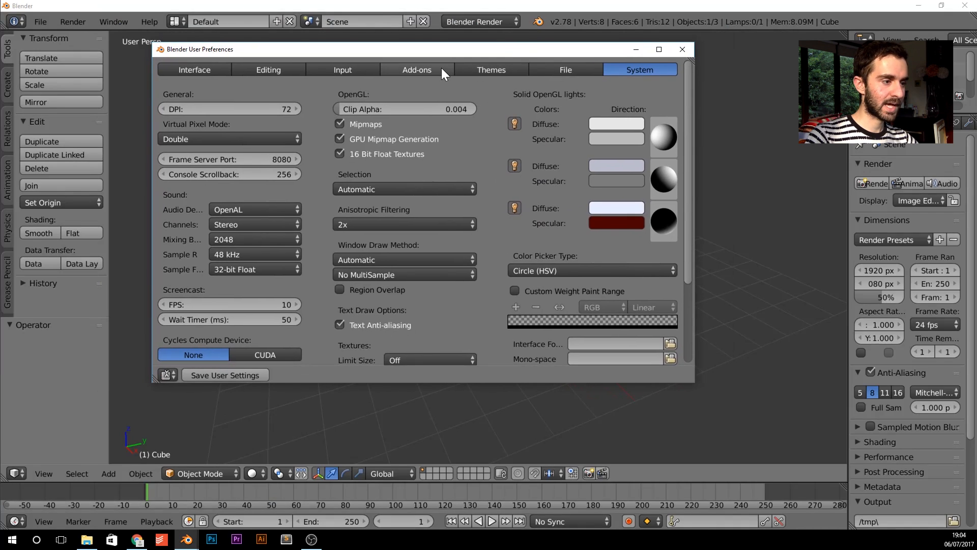
click(441, 68)
click(321, 374)
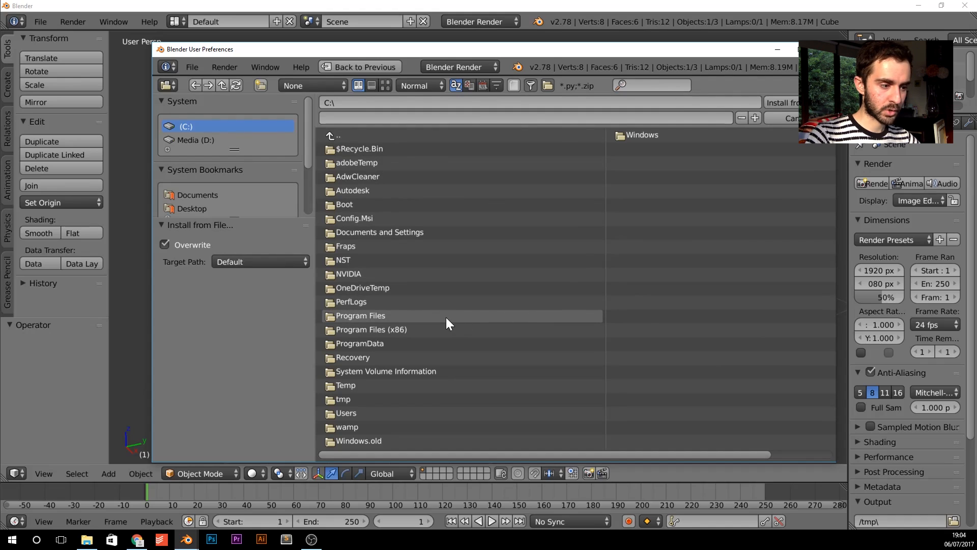
click(429, 316)
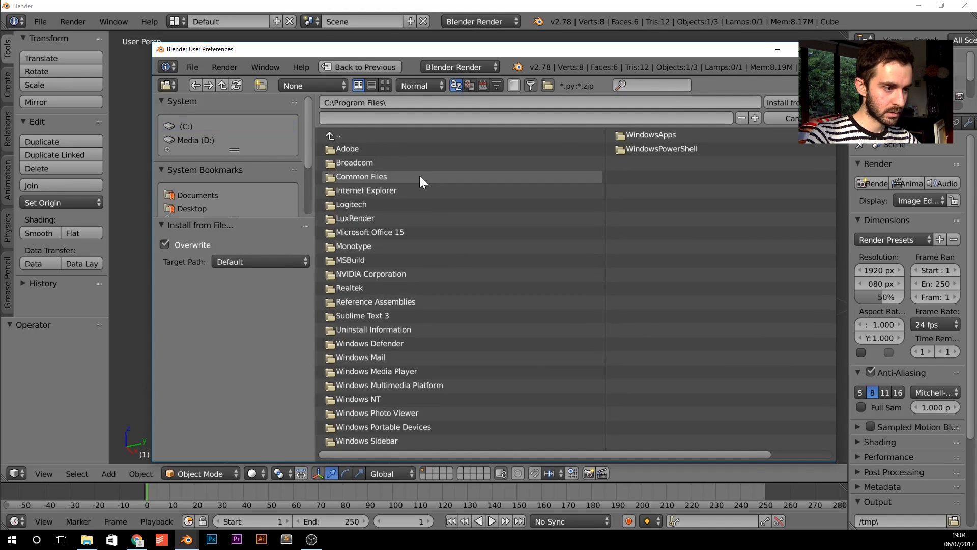
click(415, 217)
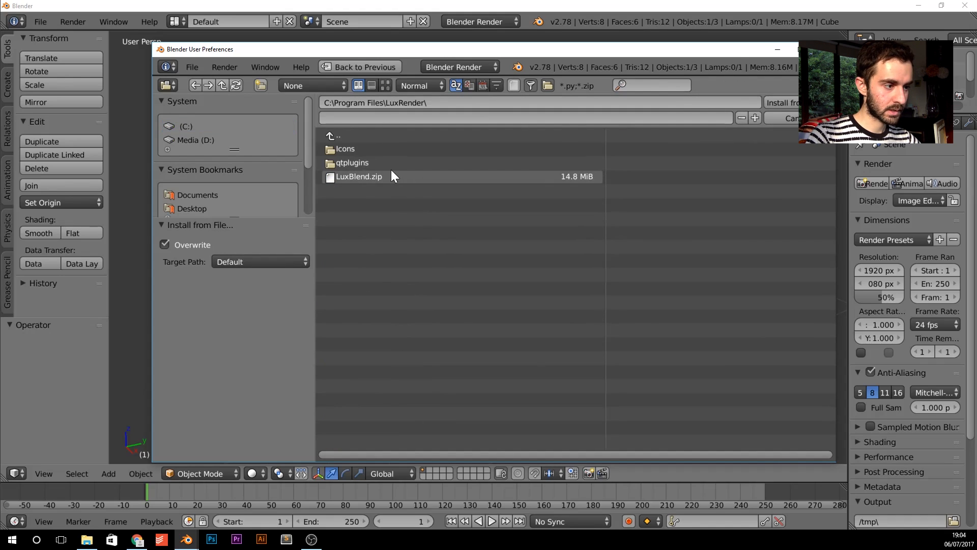
click(371, 179)
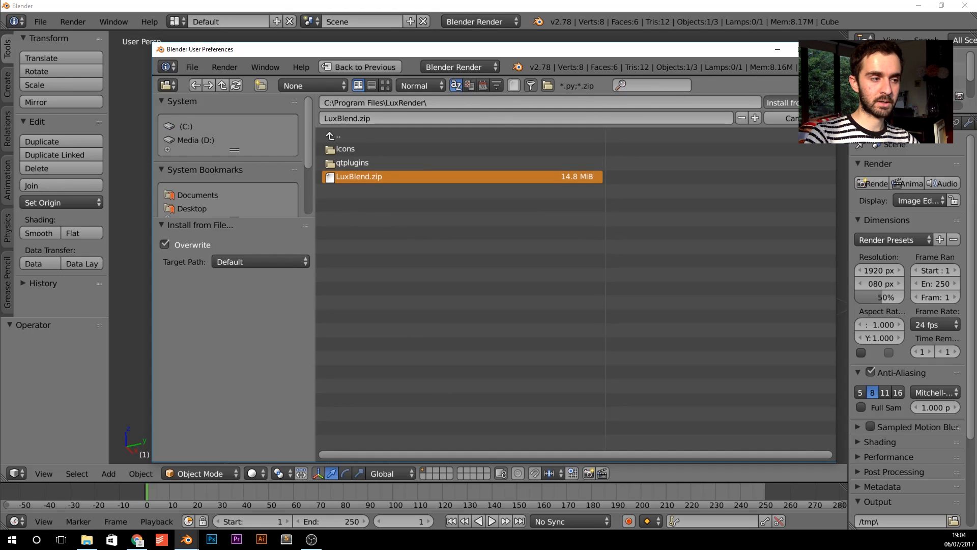
click(782, 103)
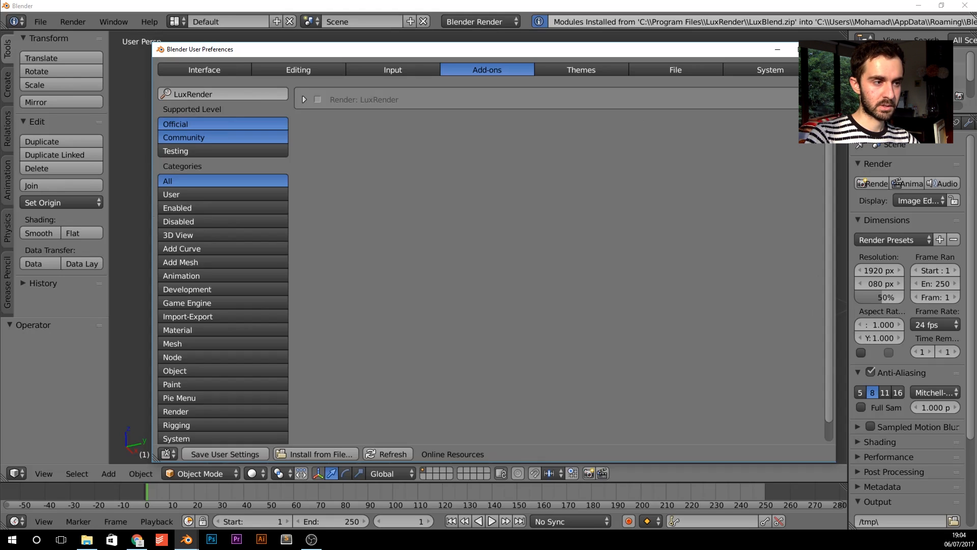
- Enable the Render: LuxRender add-on and save the user settings
click(304, 100)
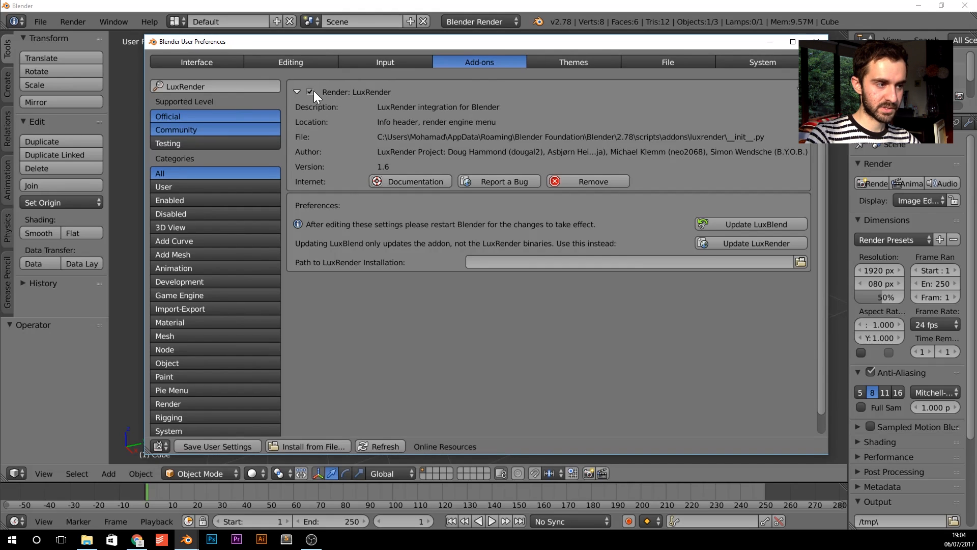
drag(355, 44, 341, 32)
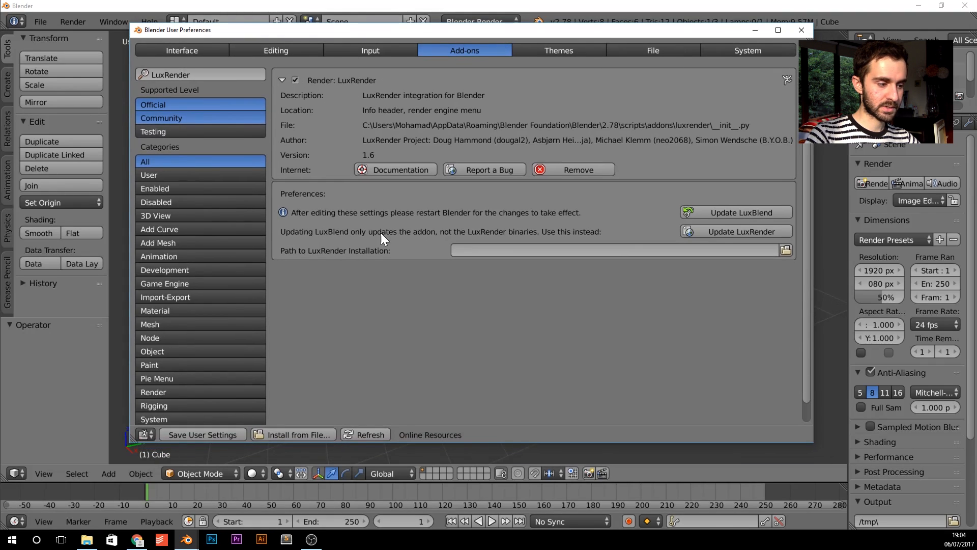
click(213, 435)
click(802, 29)
- Set the render engine to LuxRender and try to render the cube scene
click(501, 21)
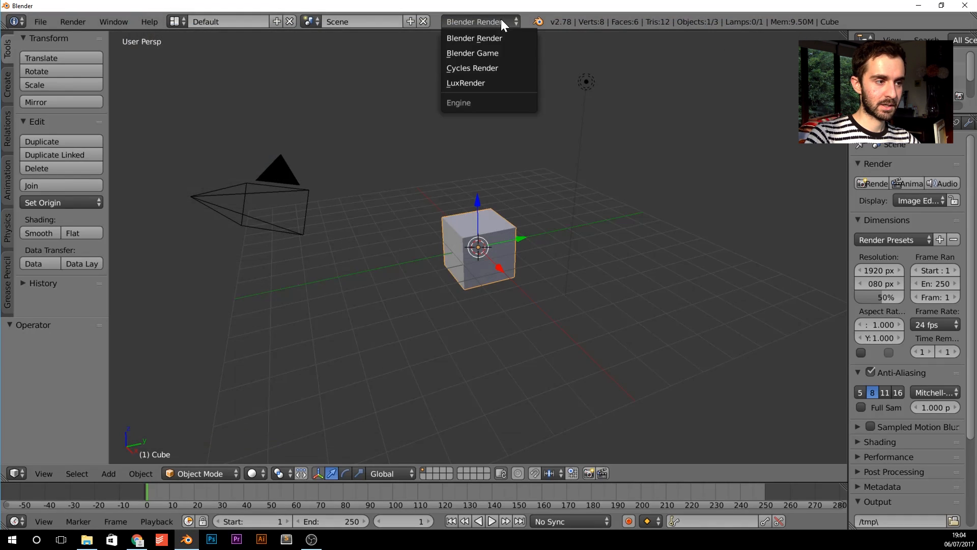
click(480, 86)
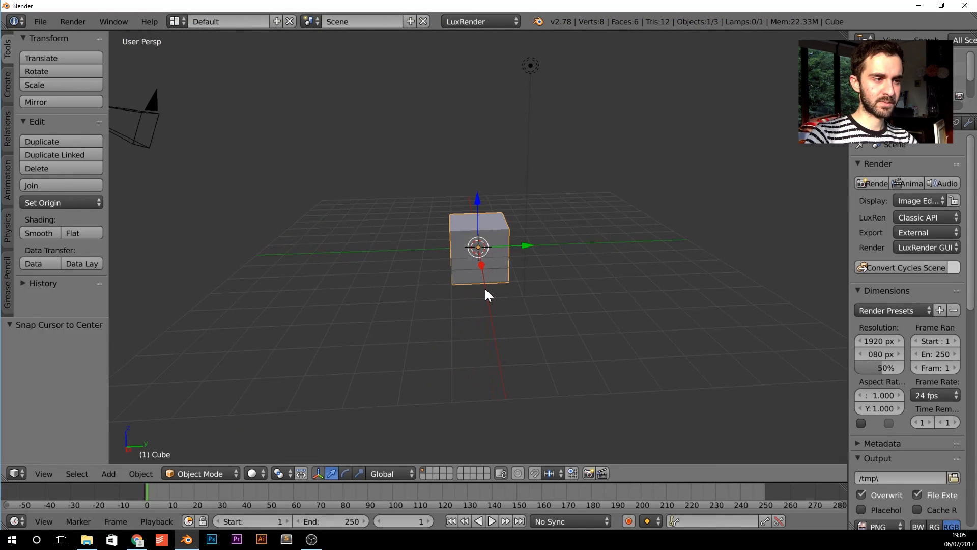
key(F12)
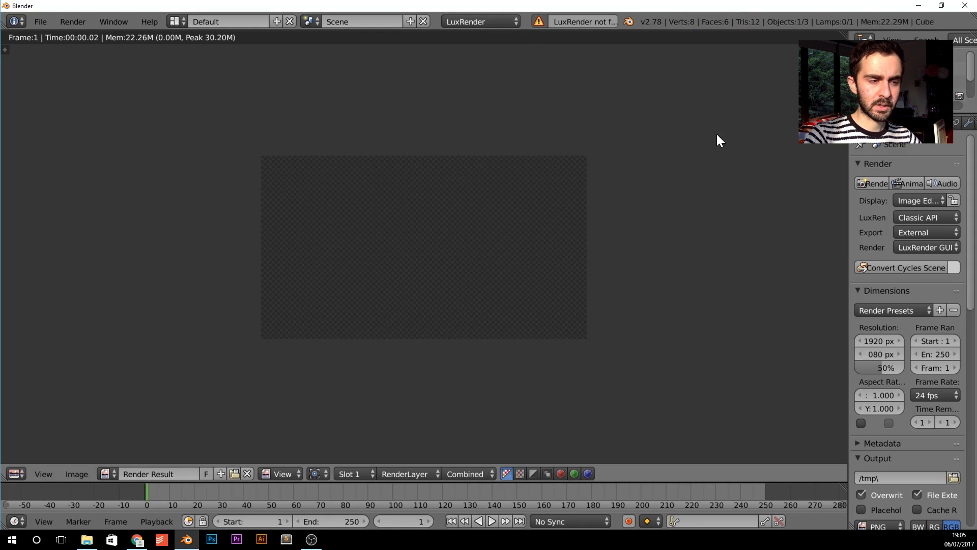
key(Escape)
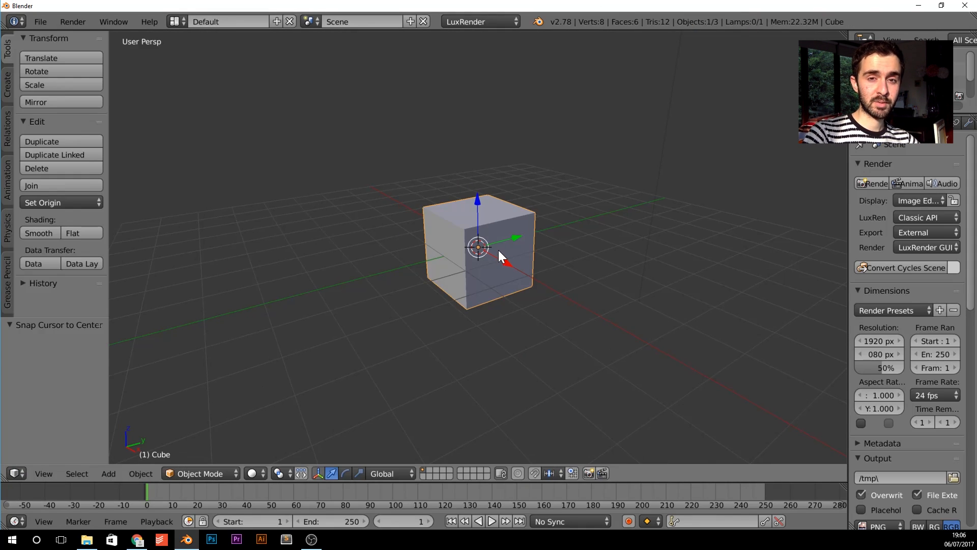
- Set the add-on's path to the LuxRender installation to C:/Program Files/LuxRender and save the user settings
middle_drag(451, 266, 450, 290)
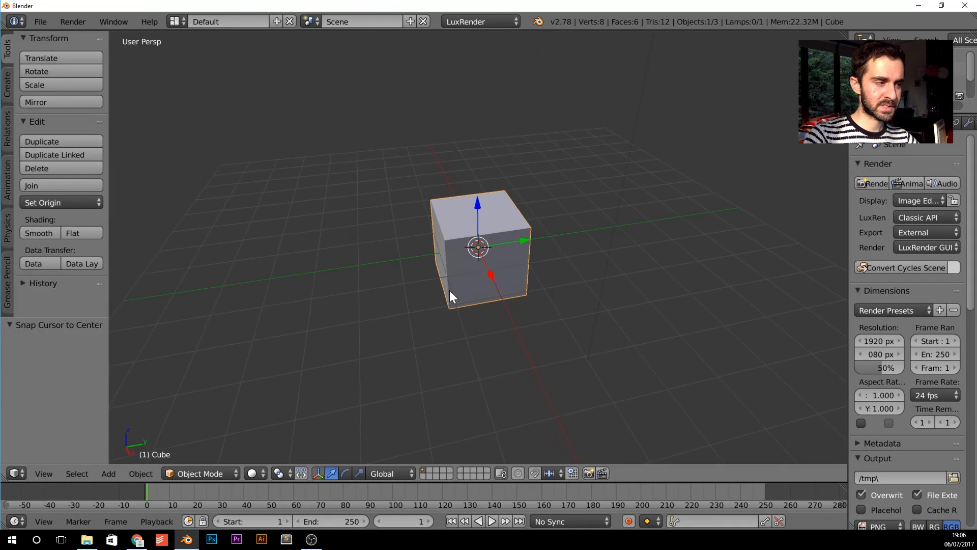
click(40, 21)
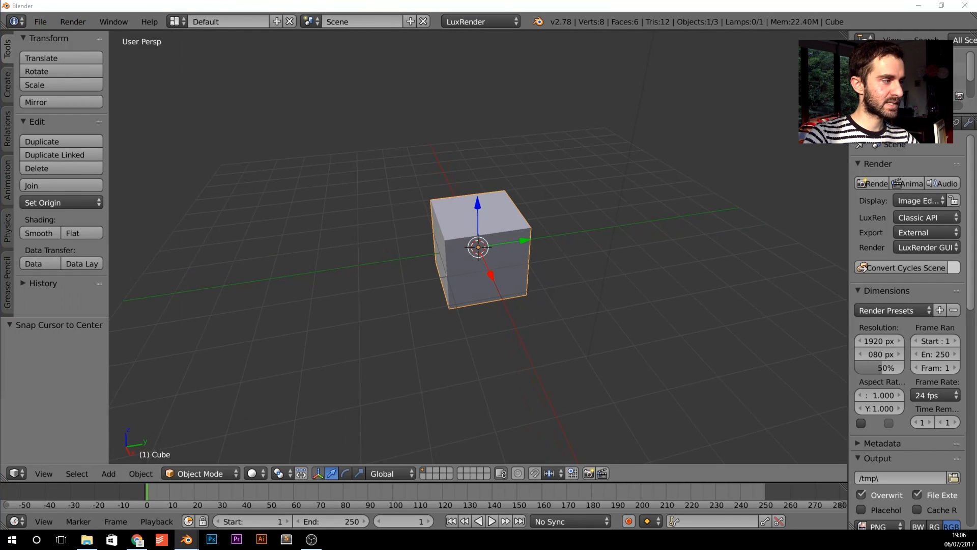
key(ctrl+alt+u)
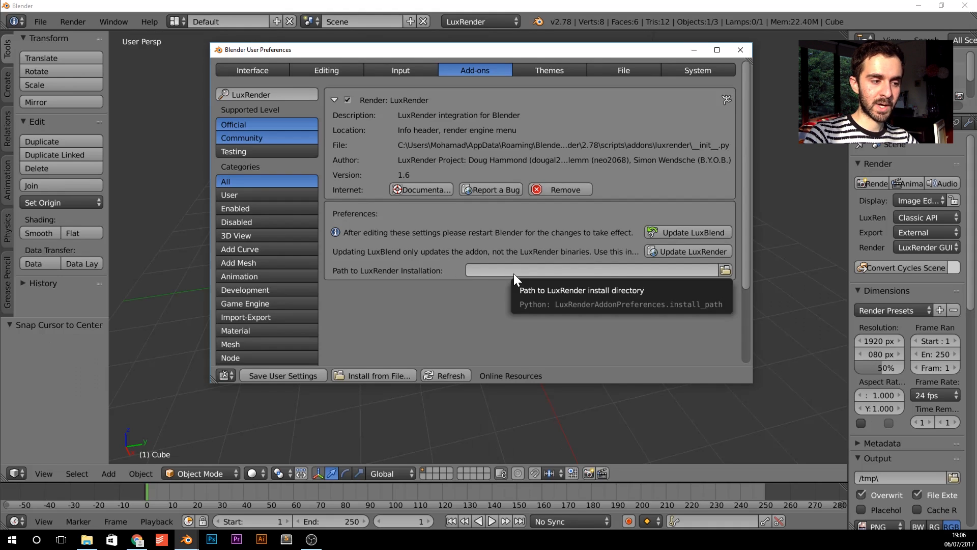
click(725, 271)
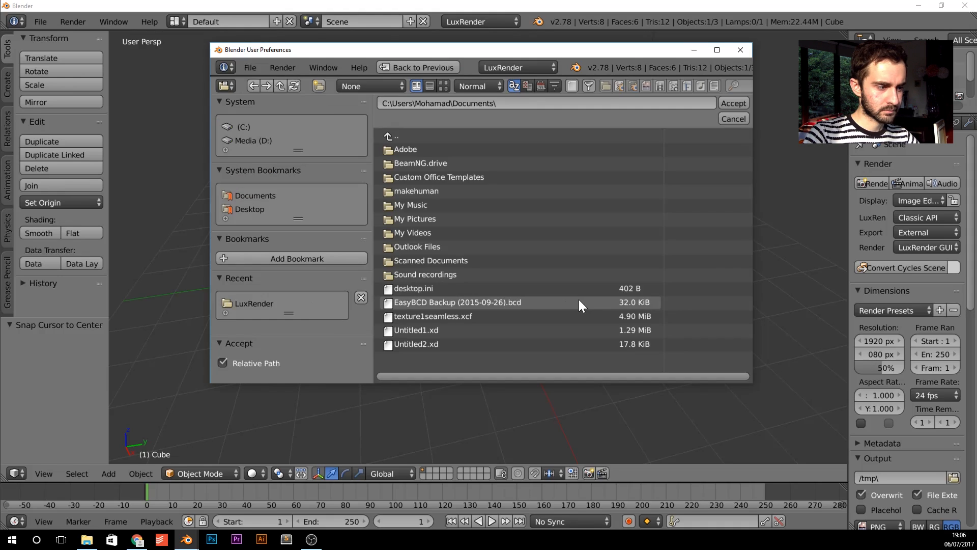
click(265, 304)
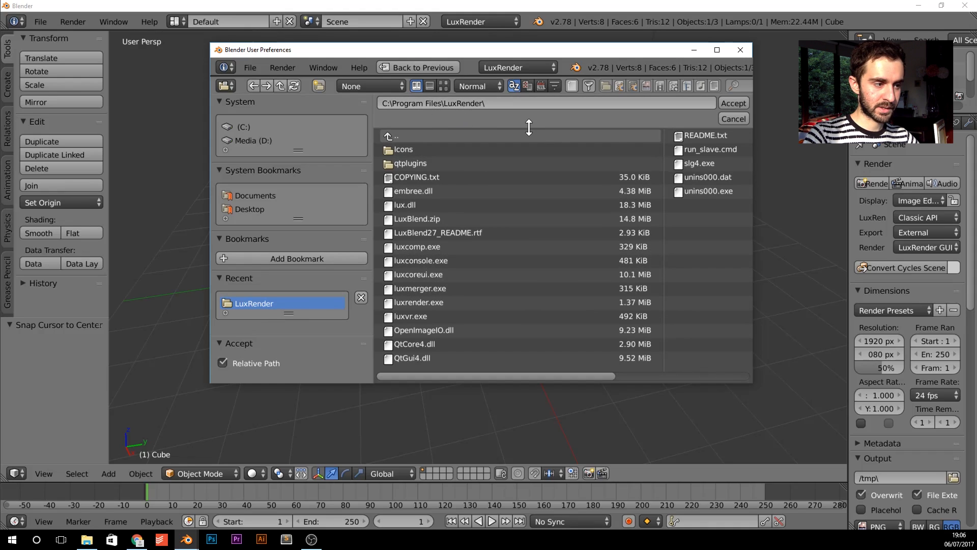
click(736, 104)
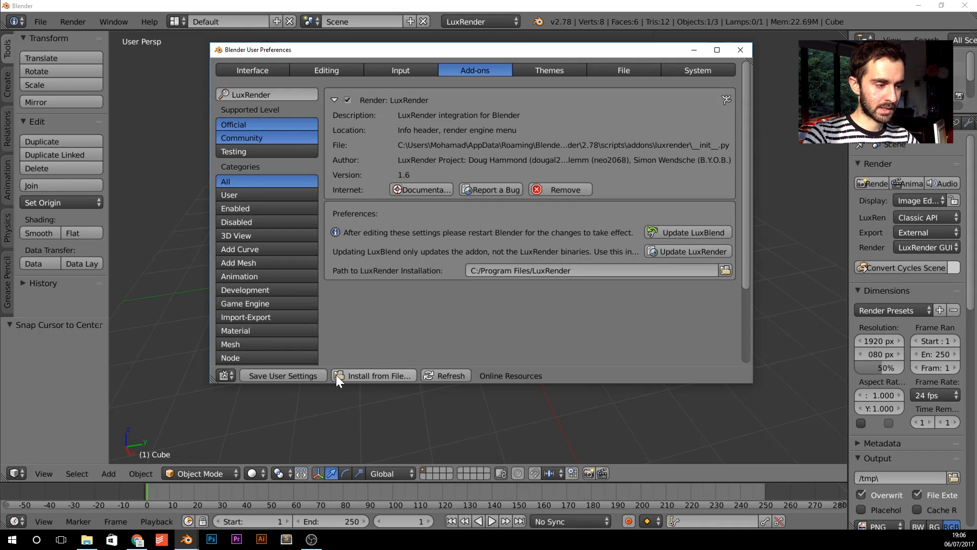
click(310, 377)
click(739, 50)
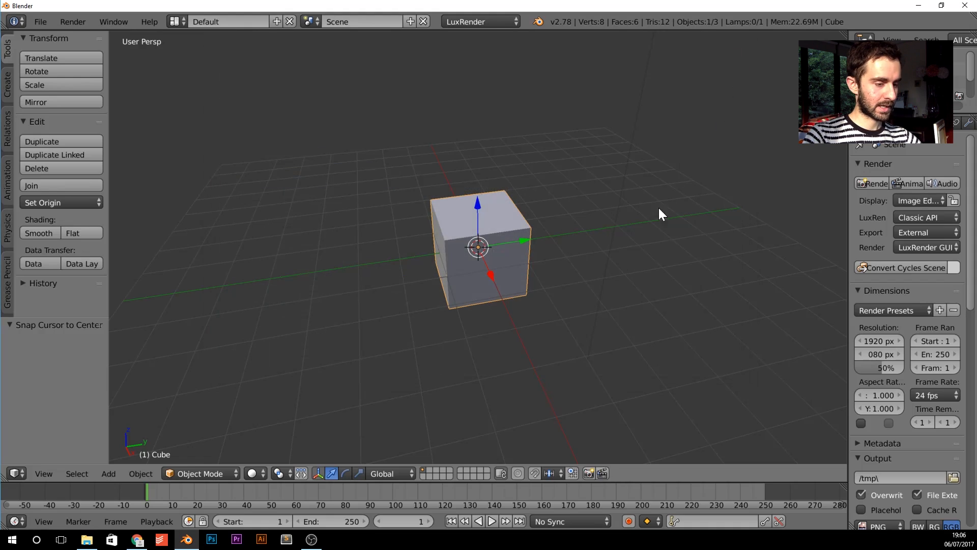
- Test-render the cube scene and inspect the rendered cube up close in the LuxRender window before closing it
key(F12)
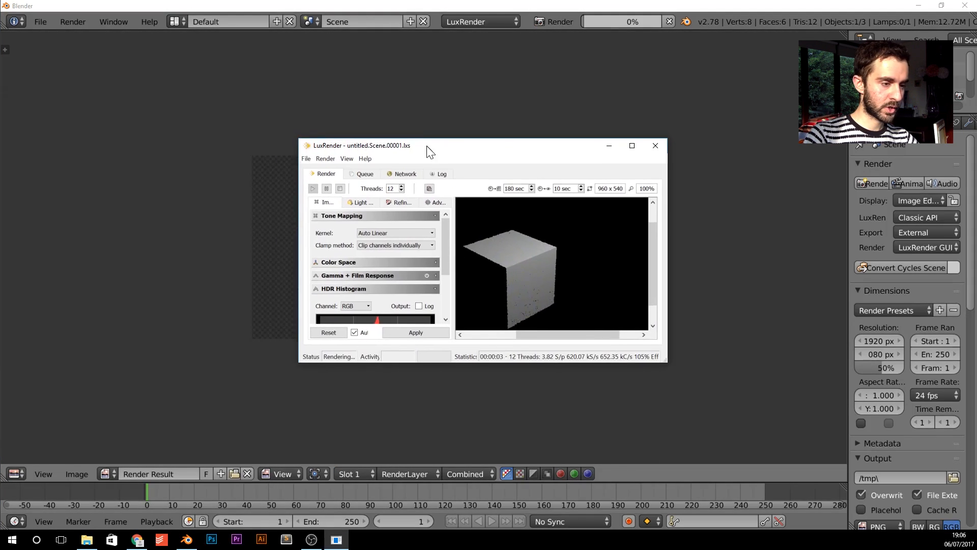
drag(595, 321, 838, 446)
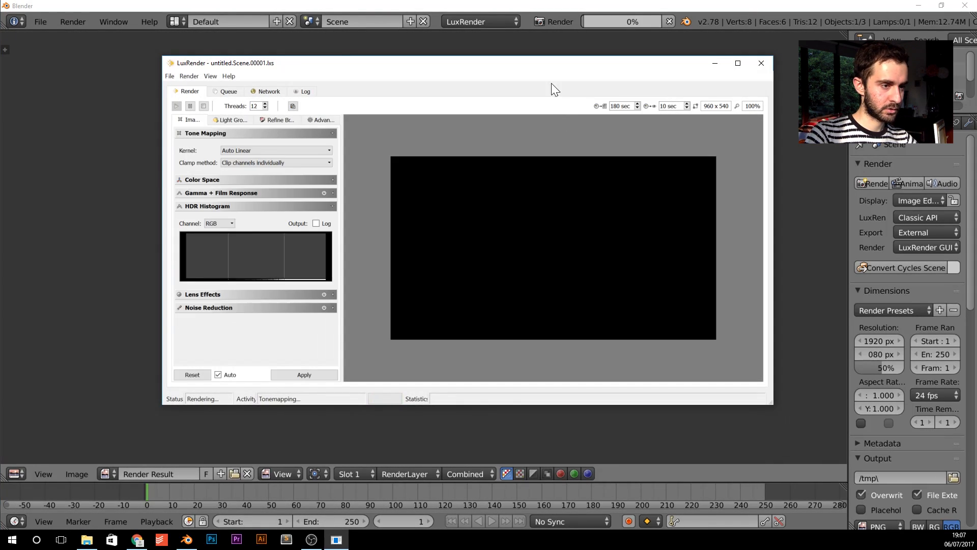
mouse_move(555, 65)
mouse_down()
mouse_move(567, 64)
mouse_move(559, 70)
mouse_up()
scroll(547, 292, up, 3)
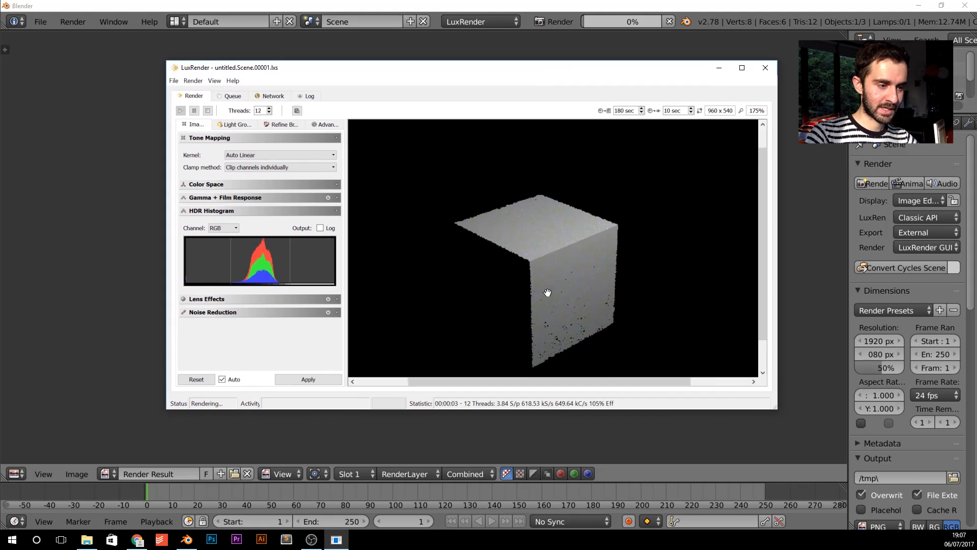
drag(519, 302, 537, 269)
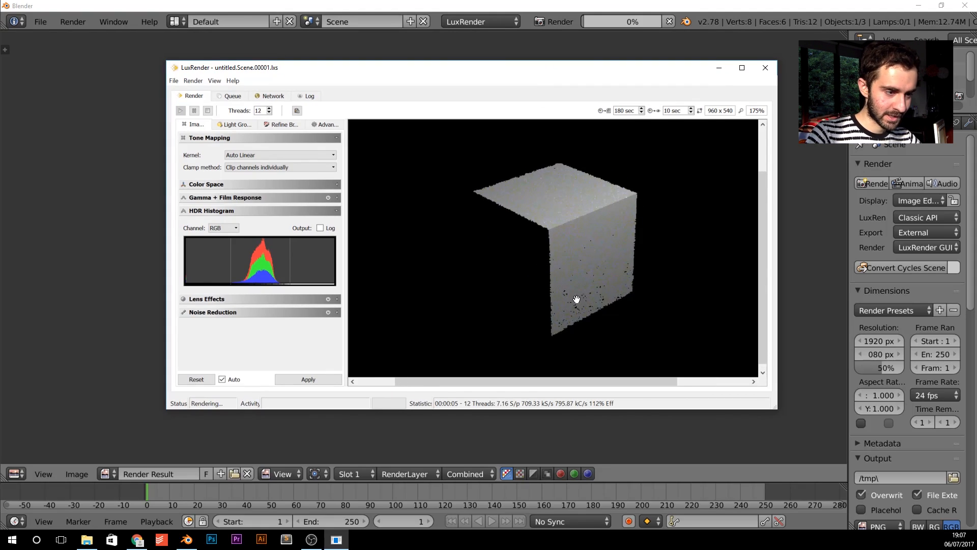
scroll(577, 299, up, 3)
scroll(577, 299, down, 3)
scroll(551, 298, down, 2)
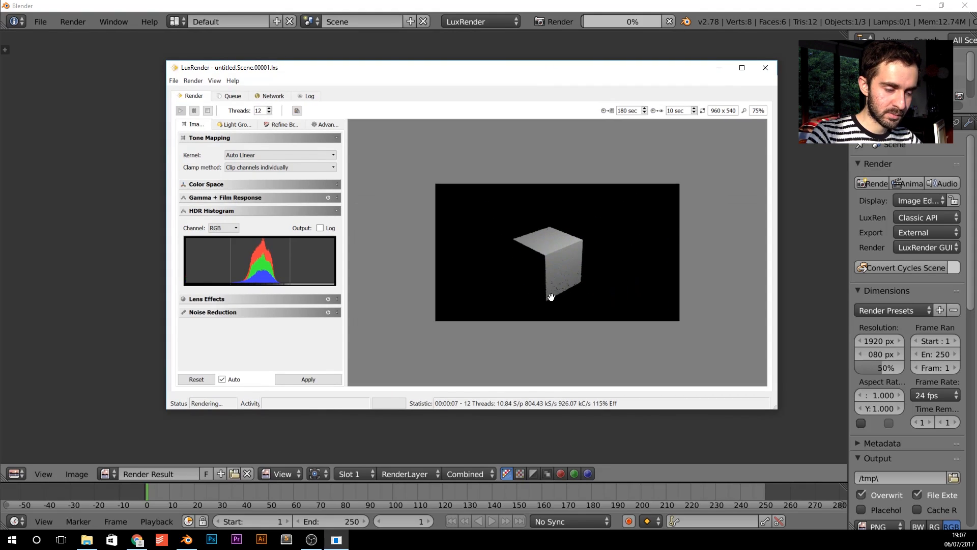
click(766, 69)
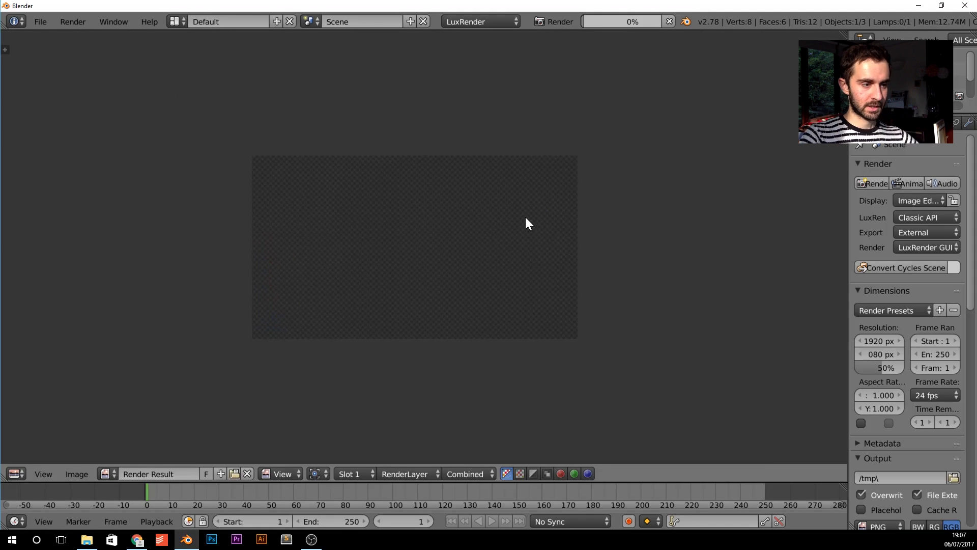
- Return from the render result to the camera view and move the cube up 1 unit along the Z axis
key(Escape)
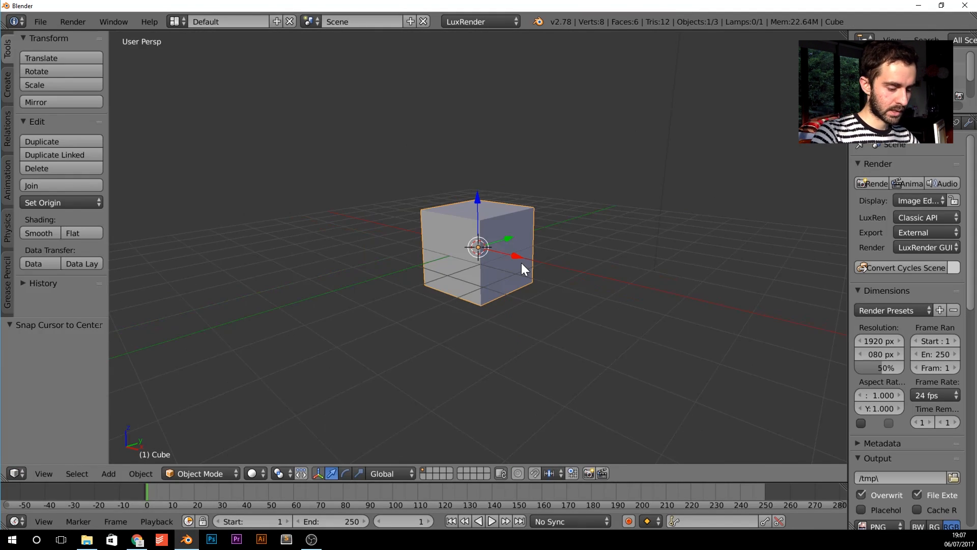
key(KP_0)
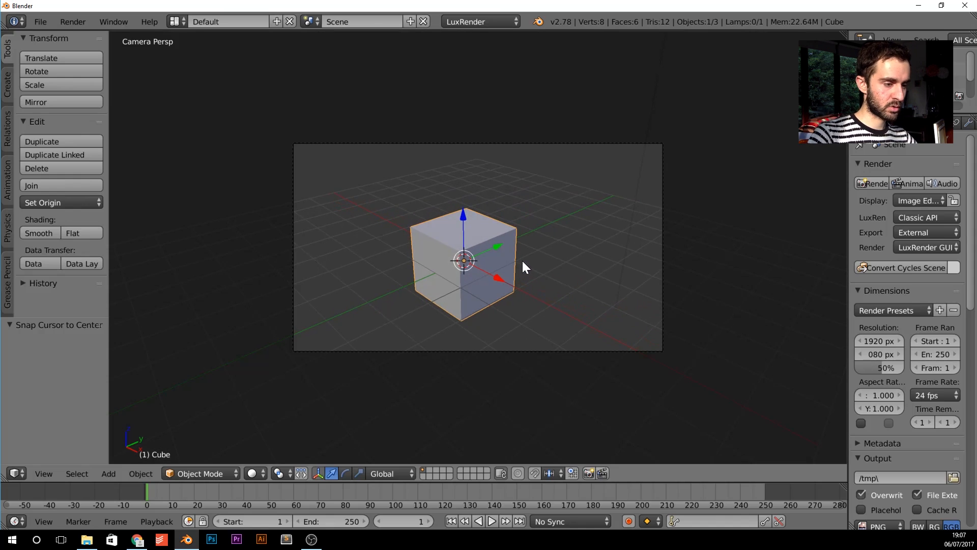
scroll(523, 259, up, 3)
scroll(523, 258, down, 2)
key(g)
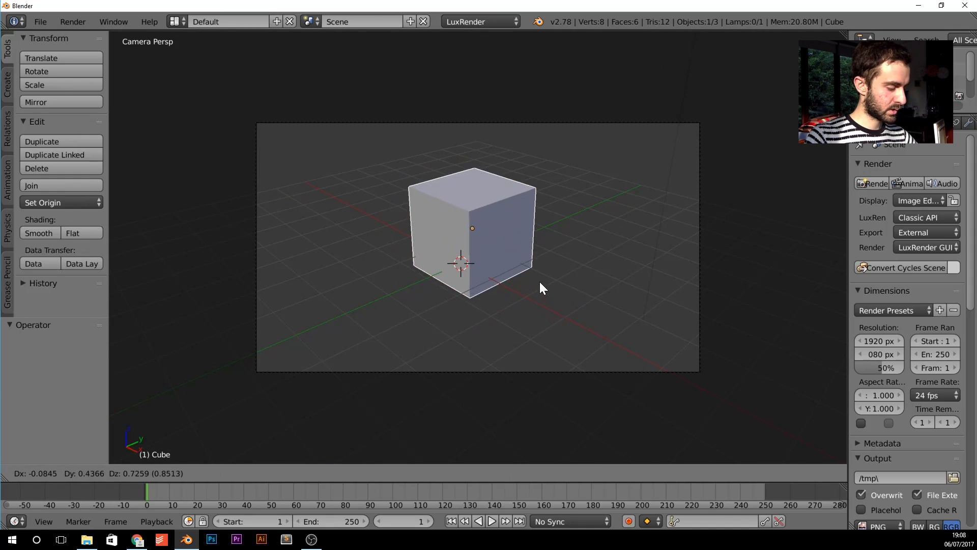
key(z)
key(1)
key(Return)
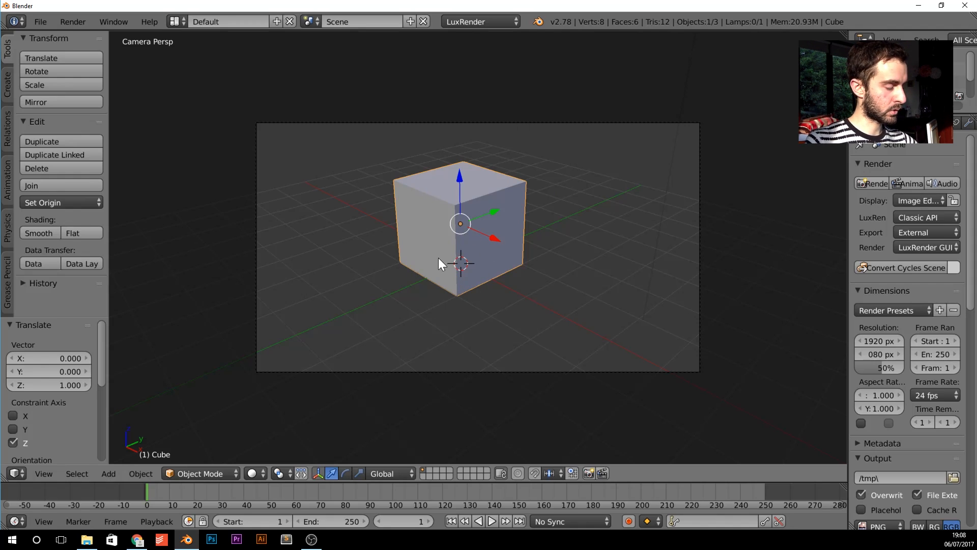
- Add a plane beneath the cube as a floor, scaling it by 16 and again by about 1.48
key(shift+a)
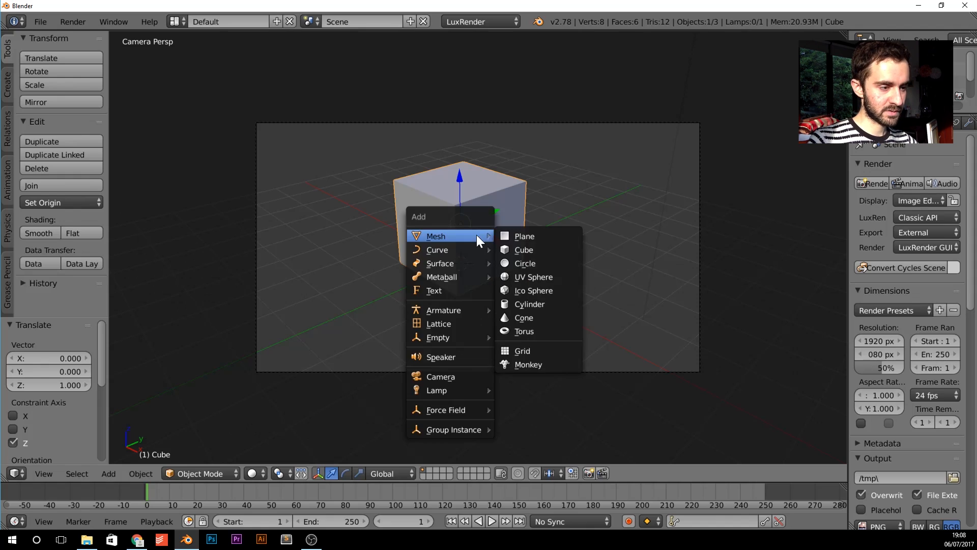
click(527, 233)
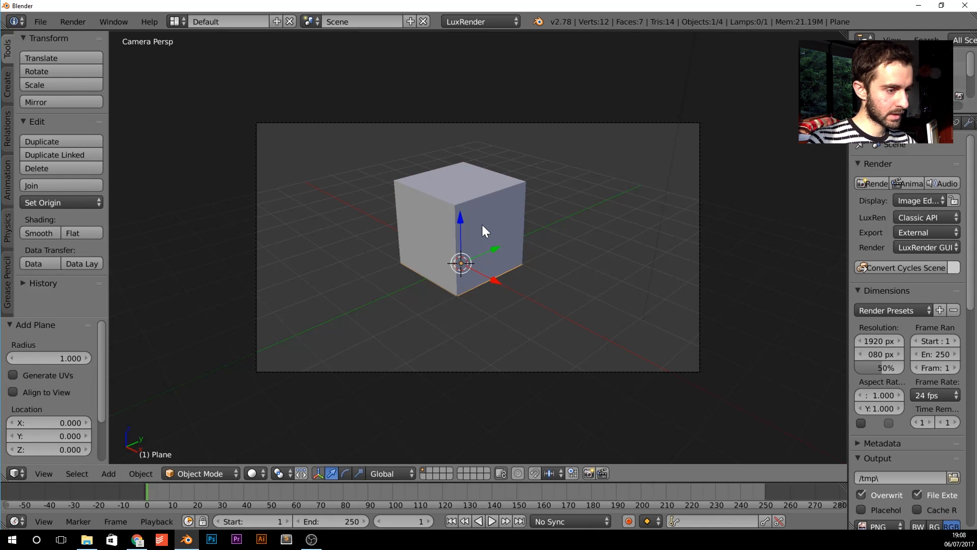
key(s)
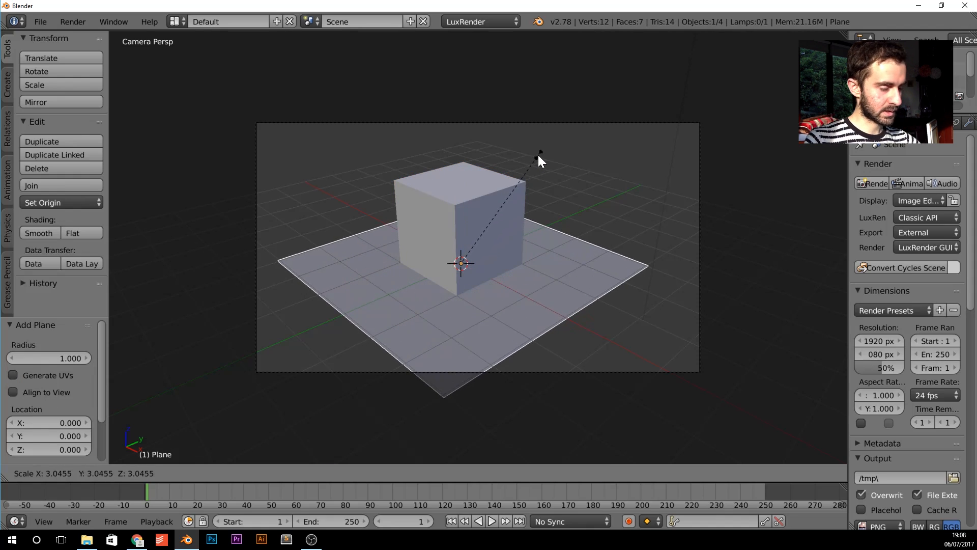
text(16)
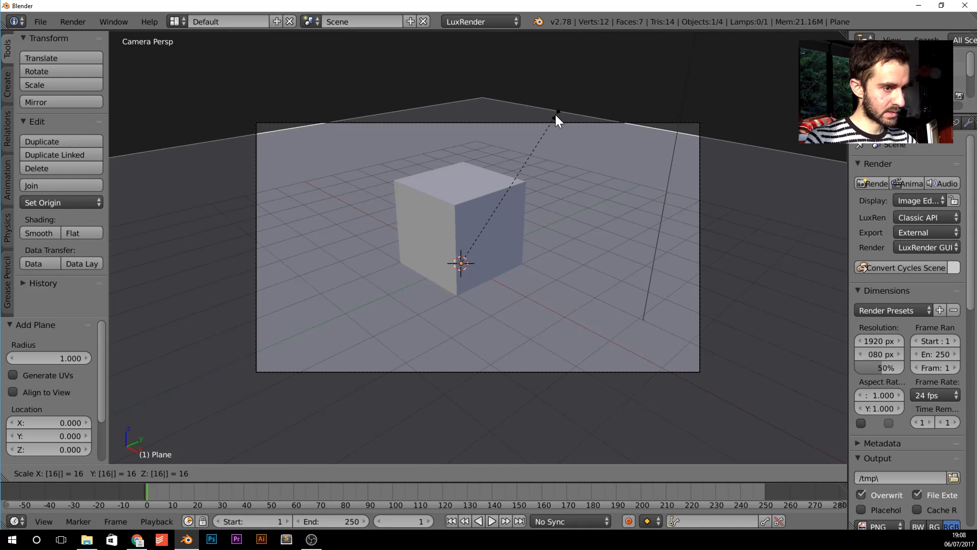
key(Return)
key(s)
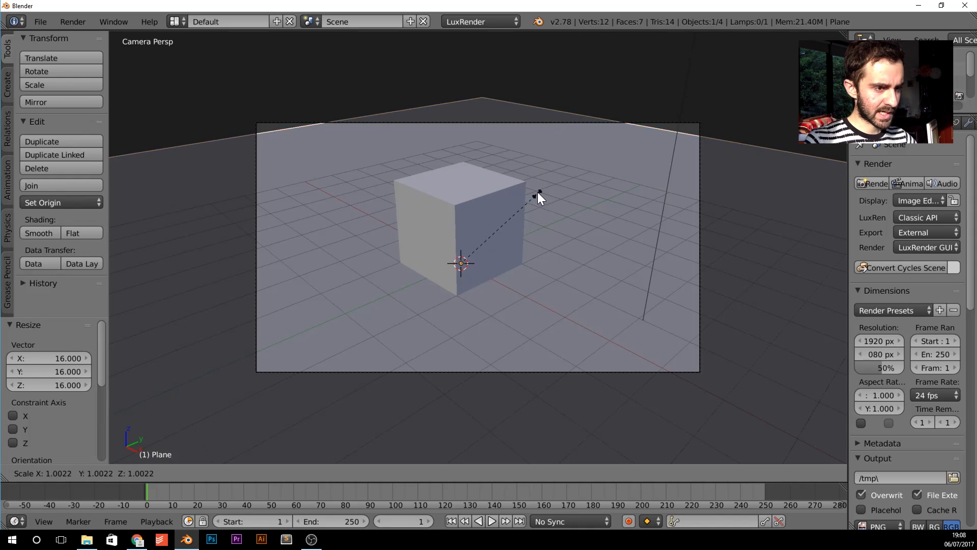
click(565, 152)
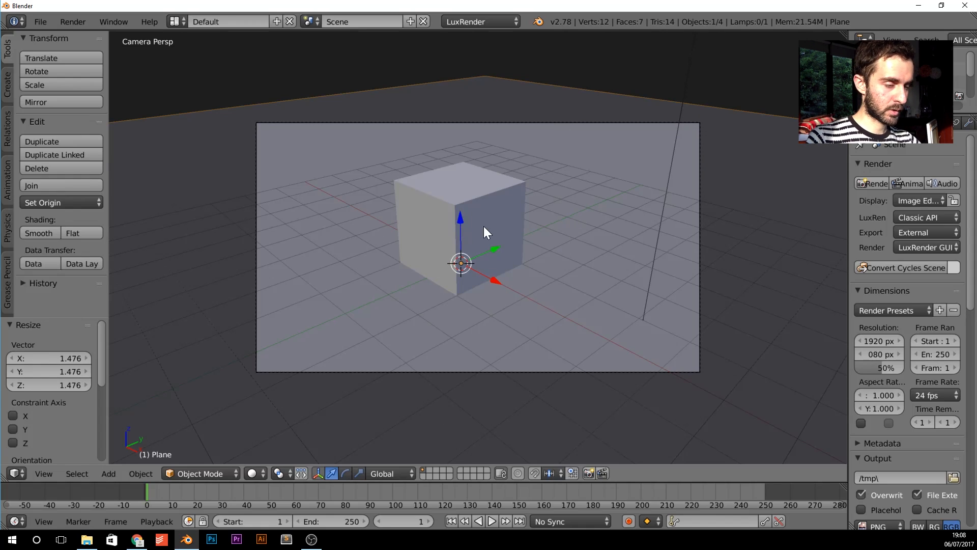
- Render the cube on its floor plane and enlarge the LuxRender window
key(F12)
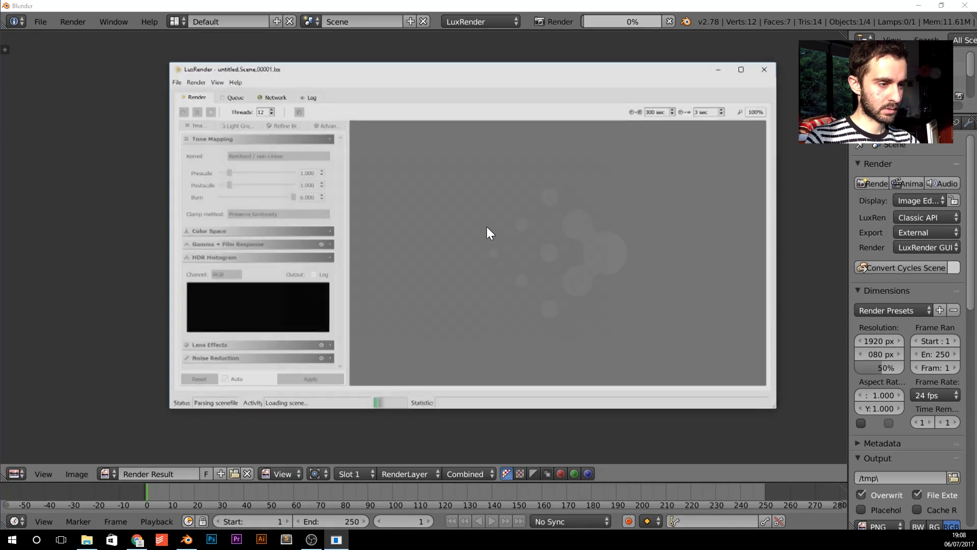
scroll(537, 261, up, 1)
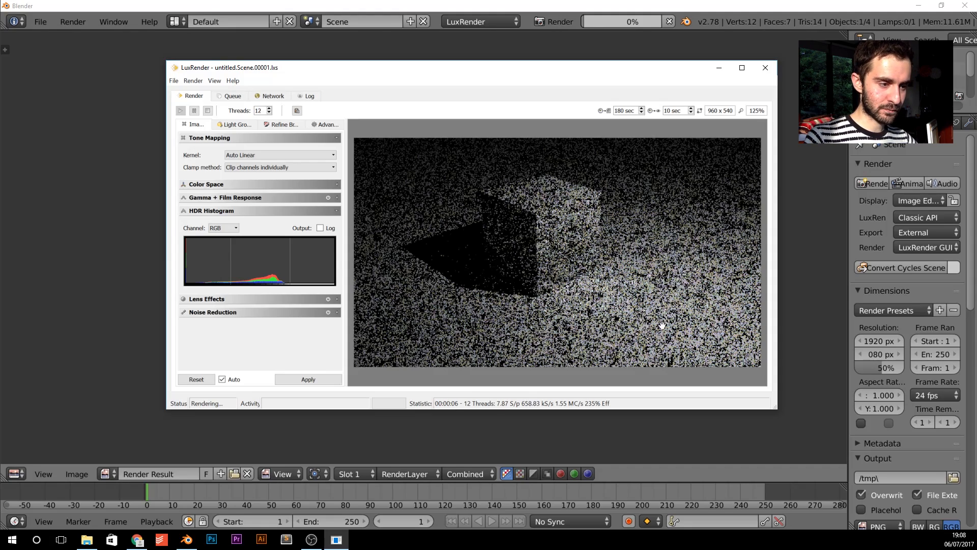
scroll(539, 264, up, 2)
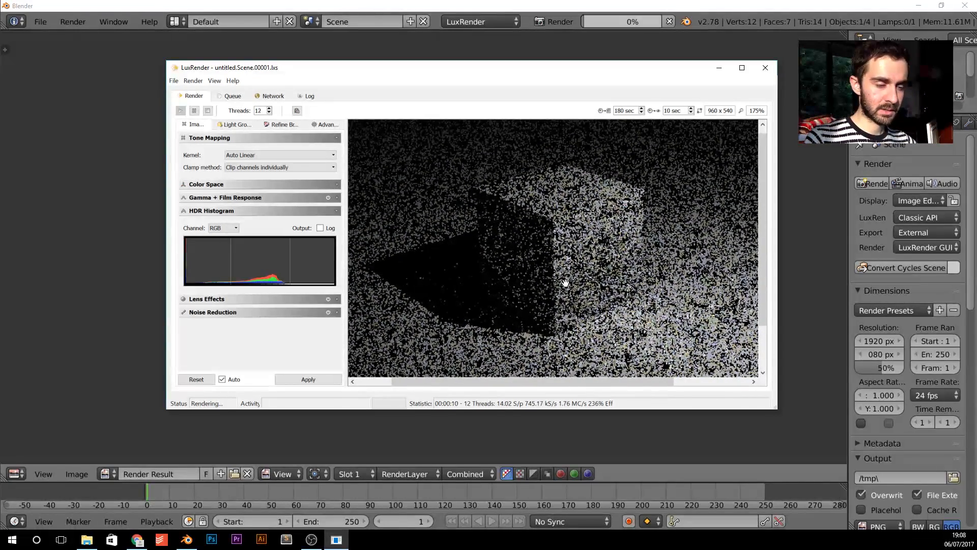
scroll(565, 283, down, 1)
drag(556, 69, 546, 54)
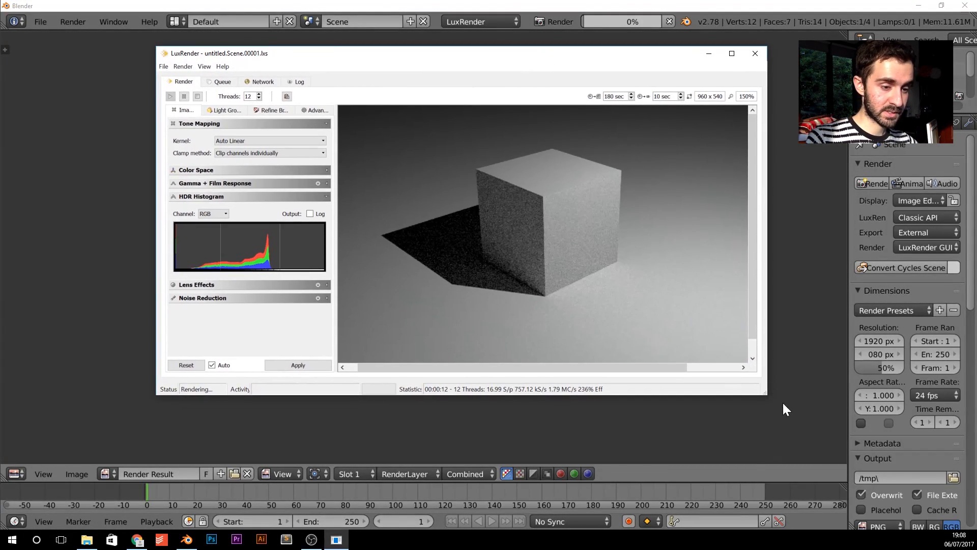
drag(764, 395, 870, 485)
- Examine the rendered cube, its shadow and noise at different magnifications, and close the render to return to the scene
scroll(596, 307, up, 1)
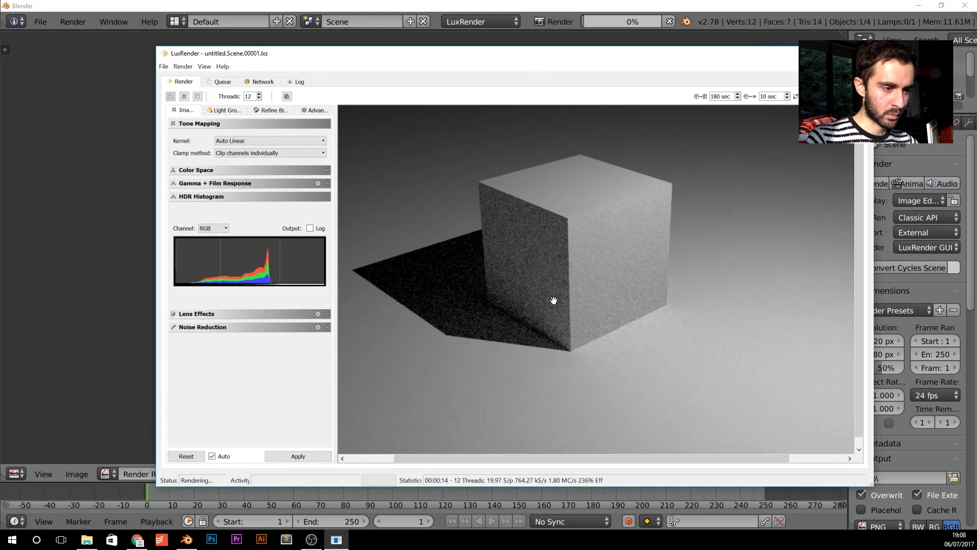
drag(523, 316, 583, 325)
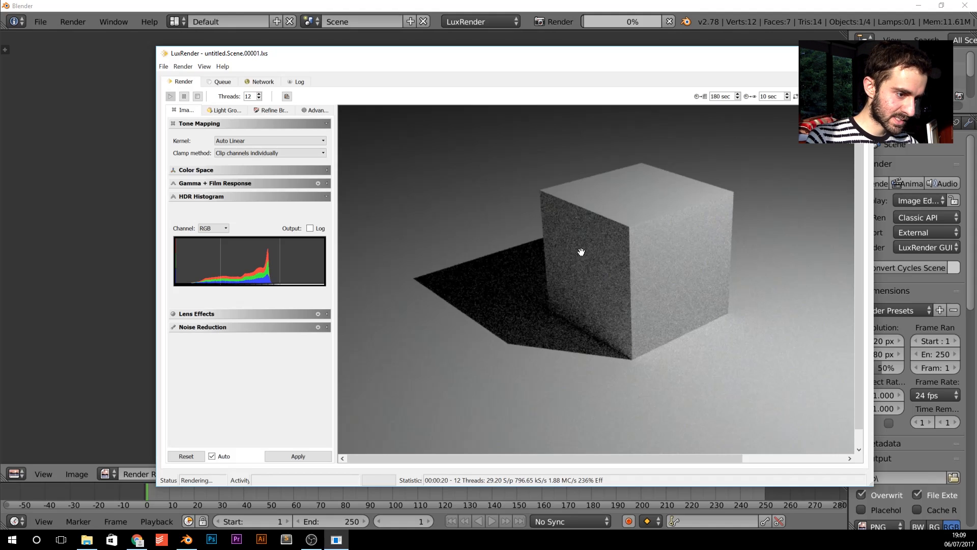
scroll(601, 328, down, 2)
scroll(555, 328, up, 1)
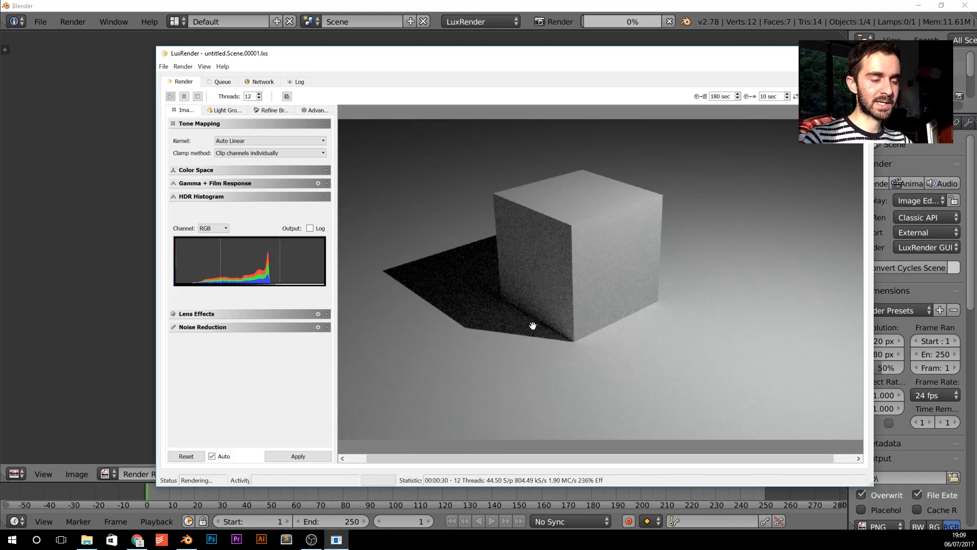
scroll(565, 317, down, 2)
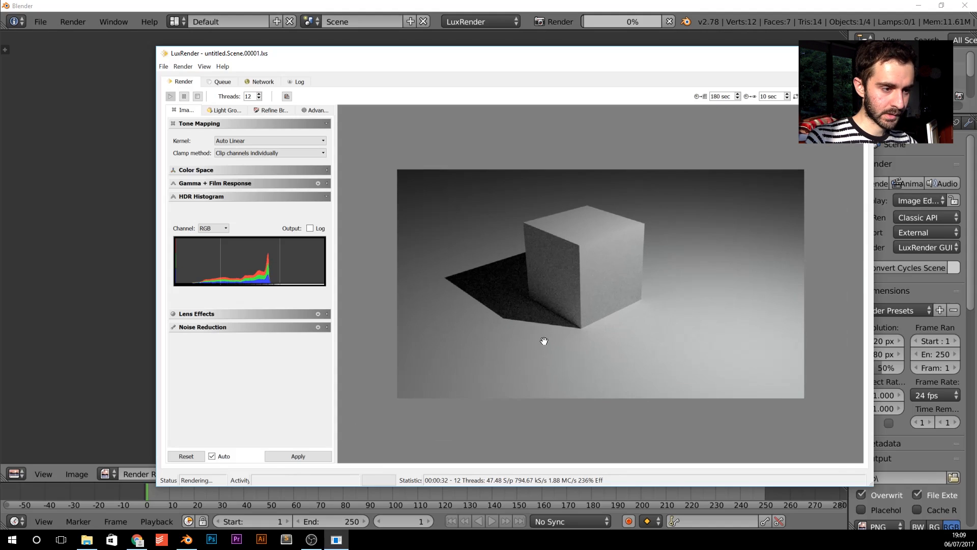
scroll(544, 340, up, 1)
scroll(537, 260, down, 2)
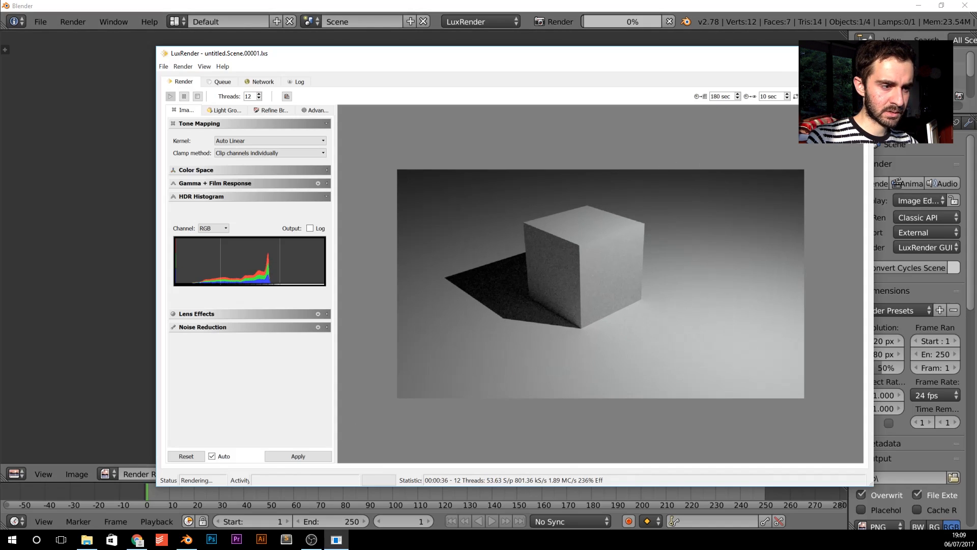
click(862, 53)
key(Escape)
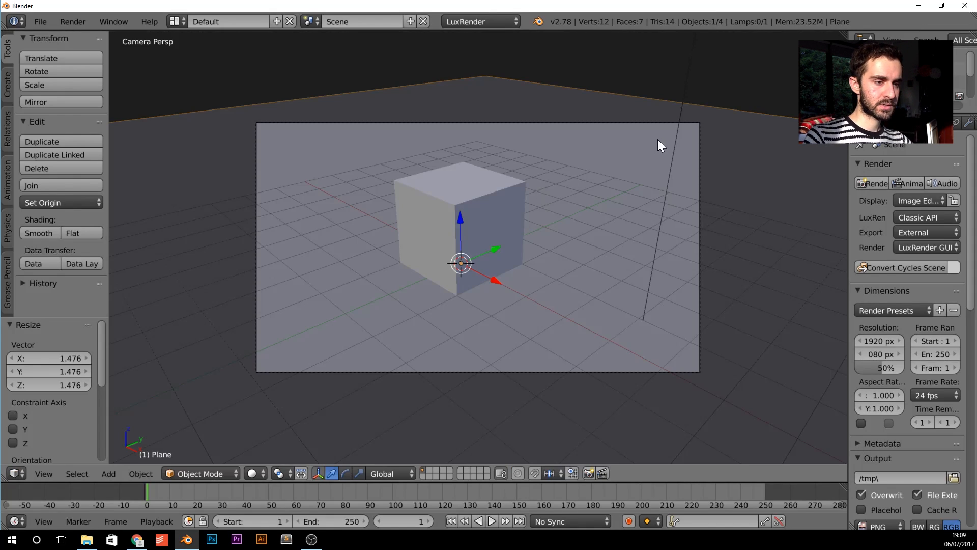
- Delete the default lamp above the floor plane
right_click(682, 87)
middle_drag(682, 97, 609, 221)
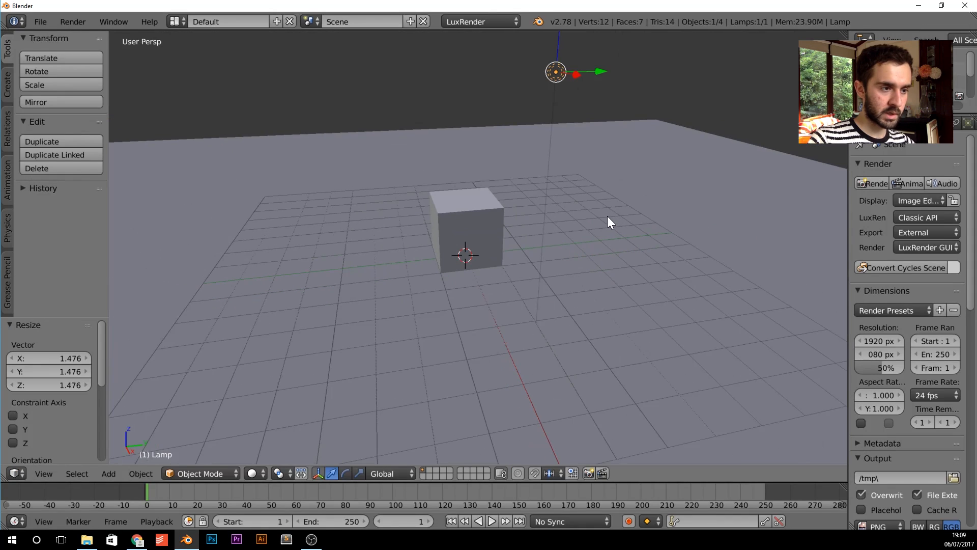
scroll(609, 220, down, 2)
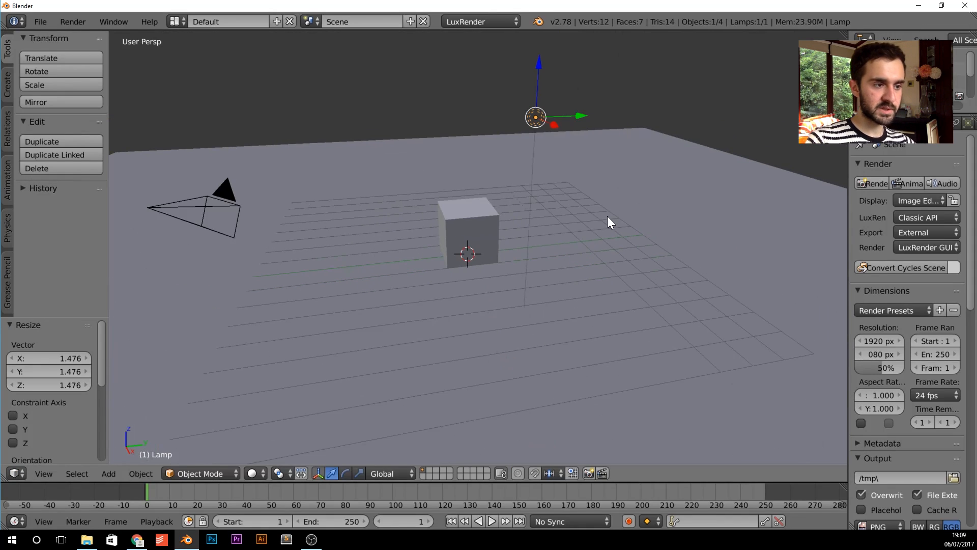
right_click(491, 197)
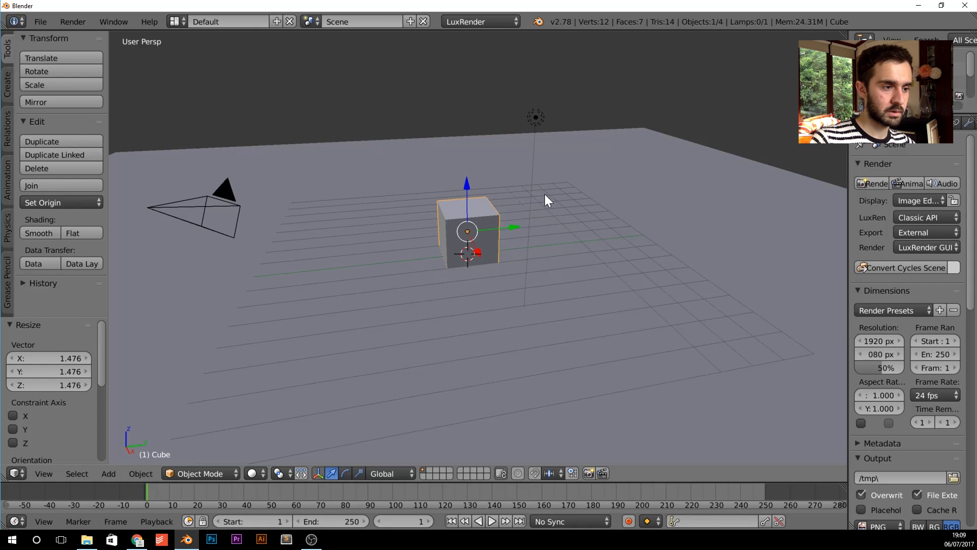
right_click(536, 119)
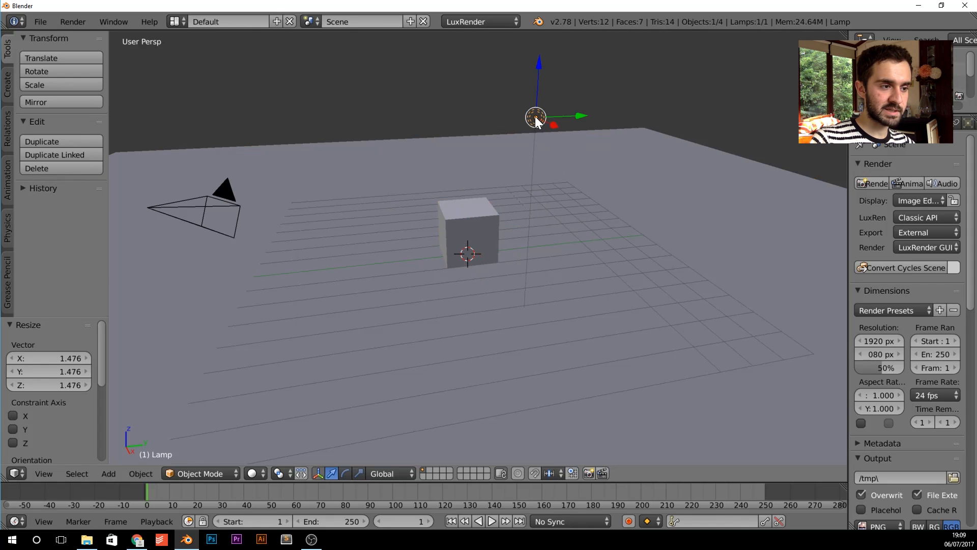
middle_drag(511, 160, 535, 161)
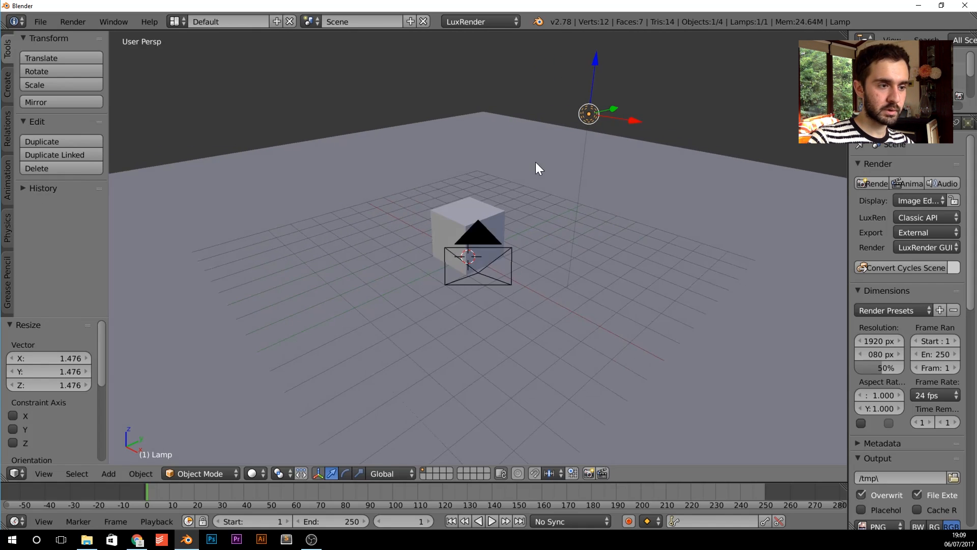
key(x)
click(656, 153)
- Add a sun lamp and move it above and behind the cube by about X -1.11, Y 3.82, Z 5.04
middle_drag(628, 227, 587, 230)
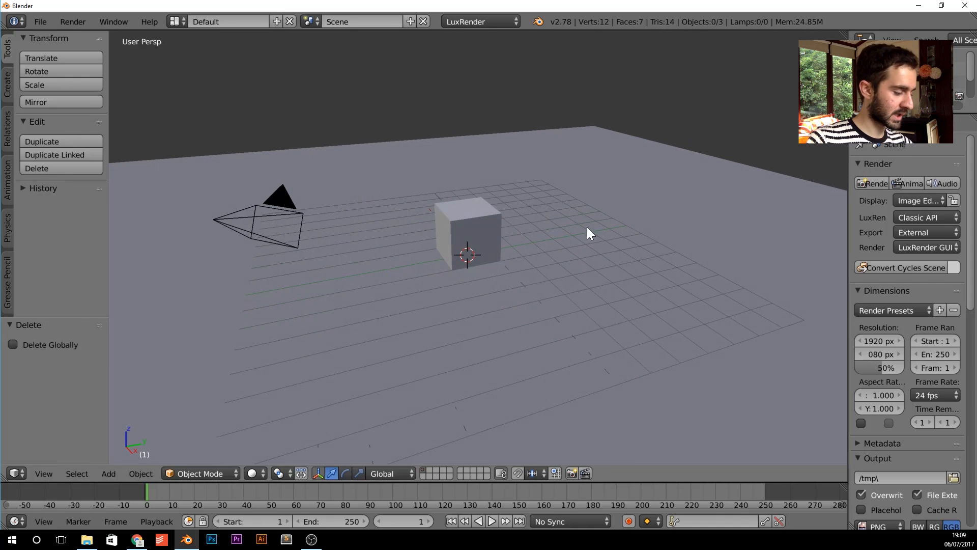
key(shift+a)
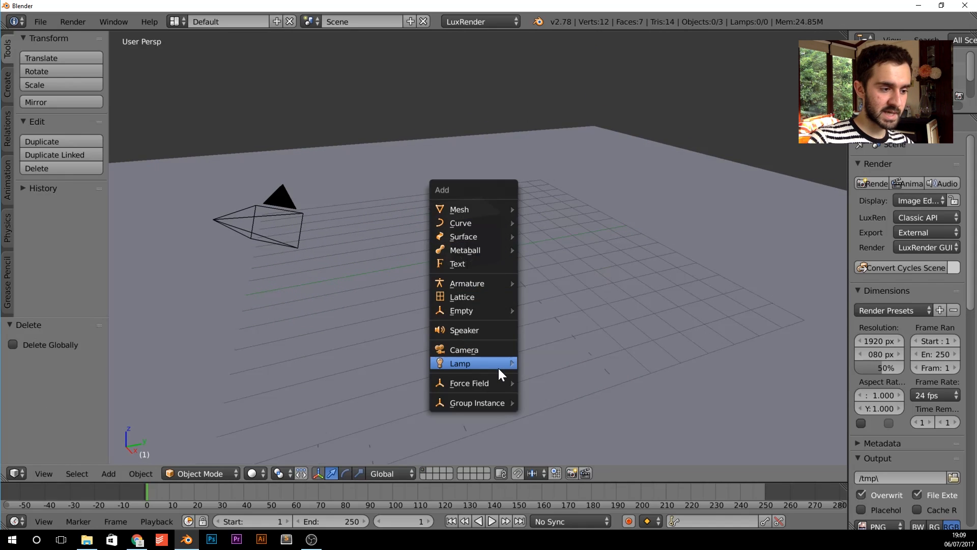
mouse_move(499, 363)
click(564, 380)
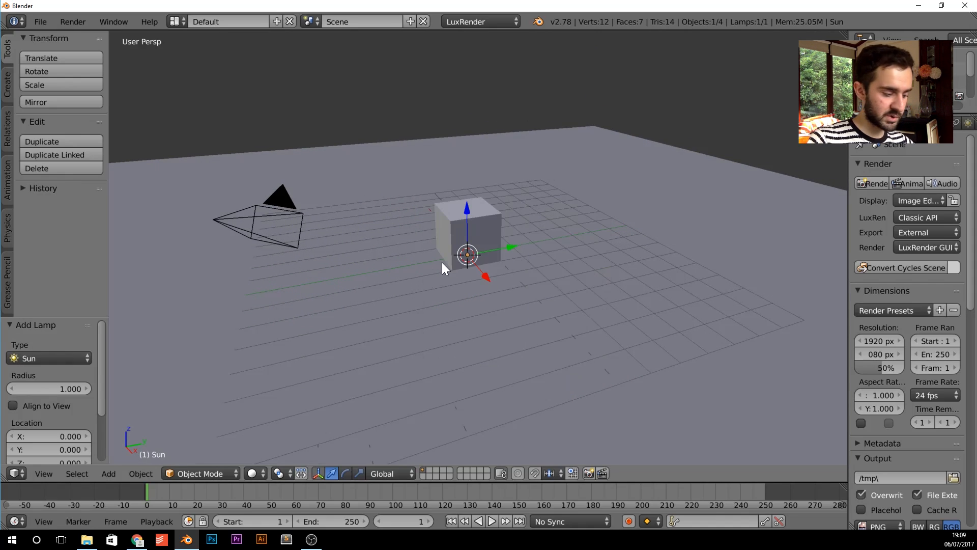
key(g)
click(570, 140)
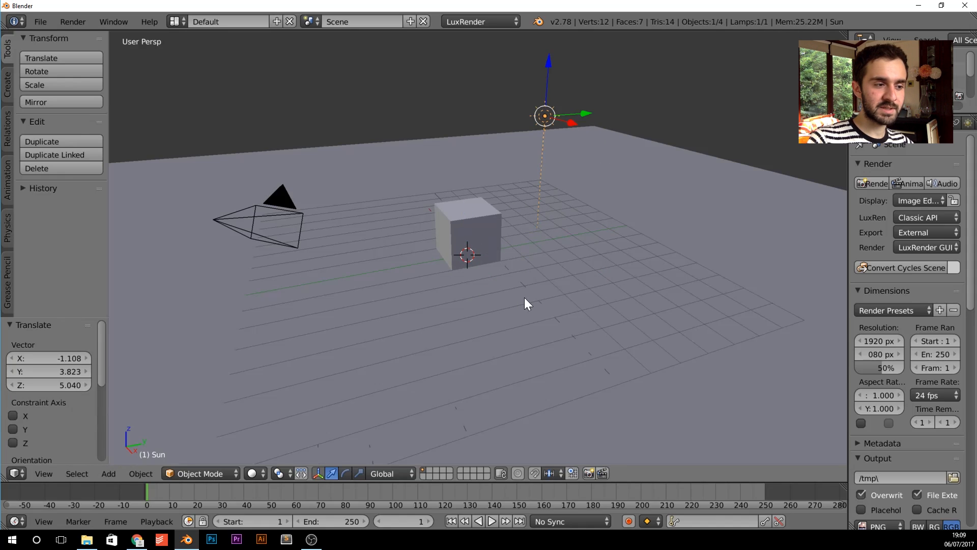
- Widen the properties area and display the sun lamp's LuxRender settings
middle_drag(524, 297, 551, 297)
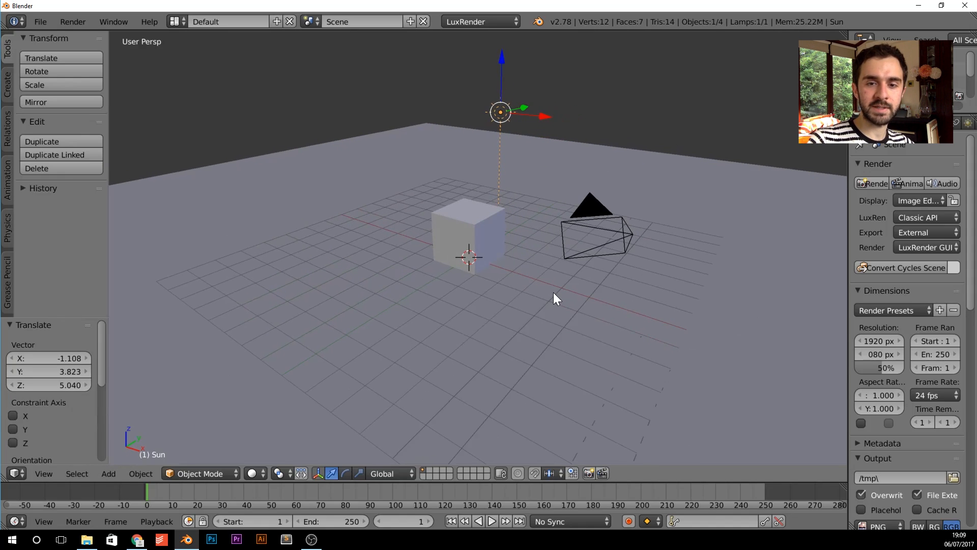
middle_drag(472, 258, 551, 236)
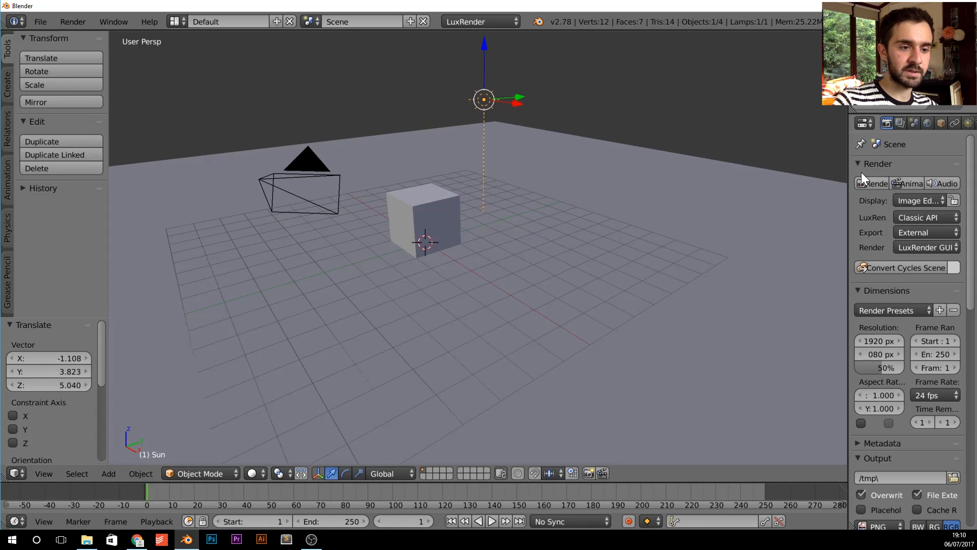
drag(846, 171, 811, 170)
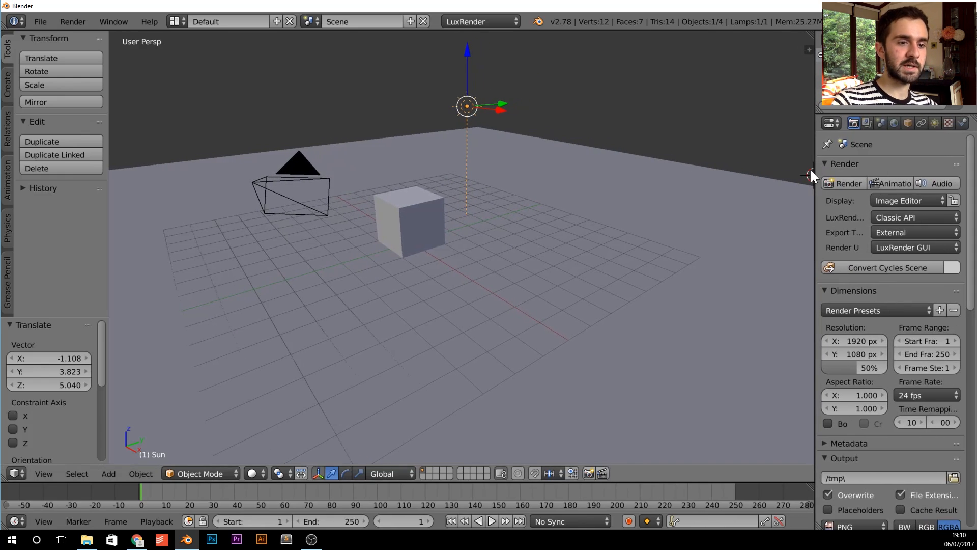
click(934, 122)
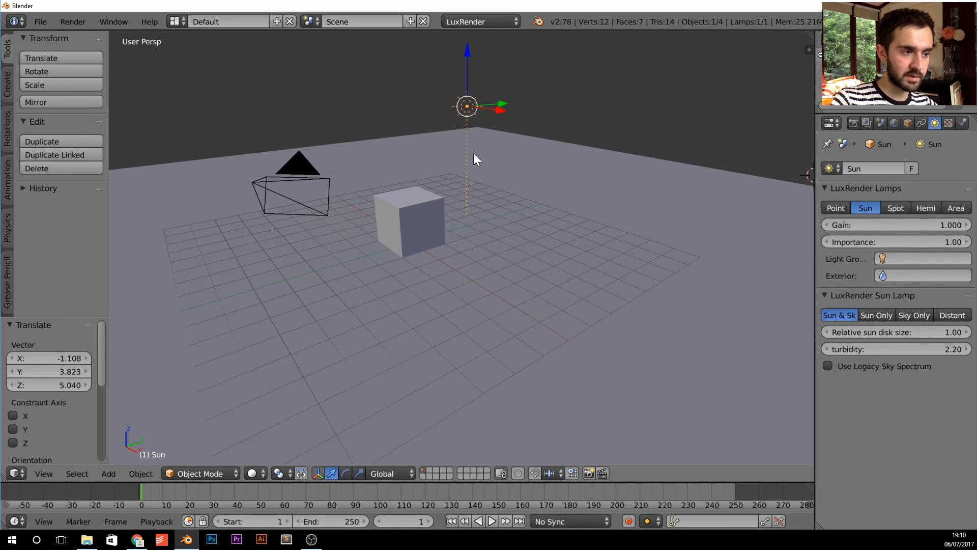
- Move the sun lamp to the camera's side of the scene by about X 5.14, Y -2.42, Z -1.45
middle_drag(496, 234, 442, 195)
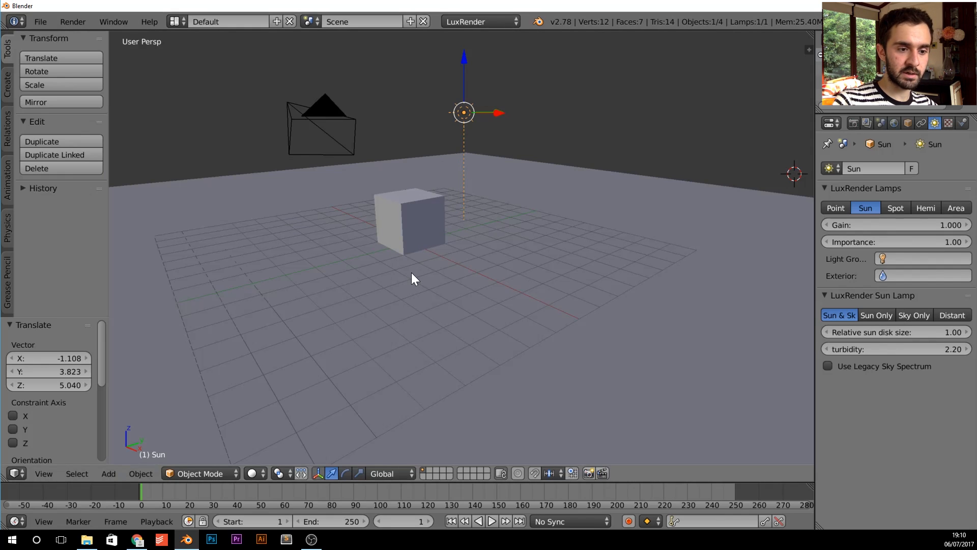
middle_drag(483, 237, 432, 193)
key(g)
click(520, 273)
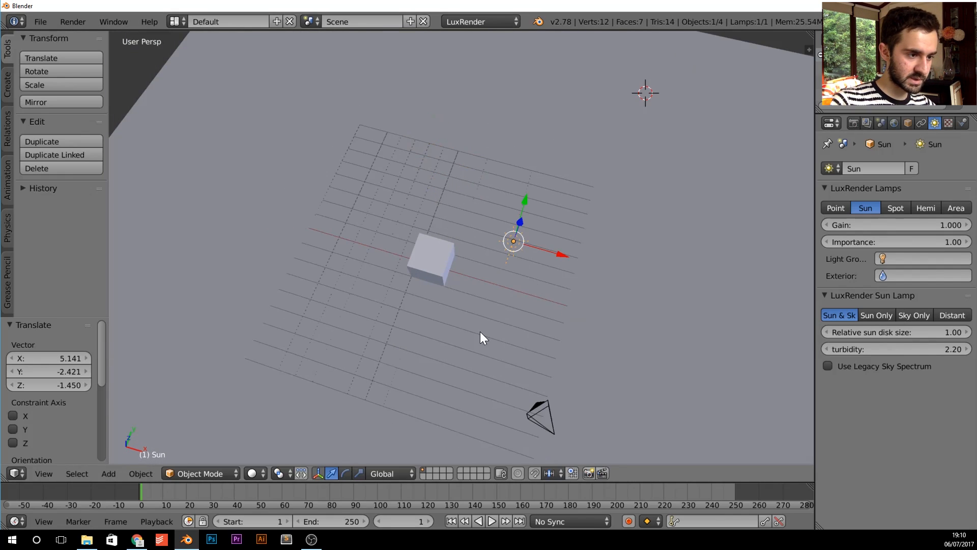
- Rotate the sun lamp by about 60.4° and again by about 28° as seen from two different viewing angles
middle_drag(482, 338, 402, 251)
key(r)
click(519, 313)
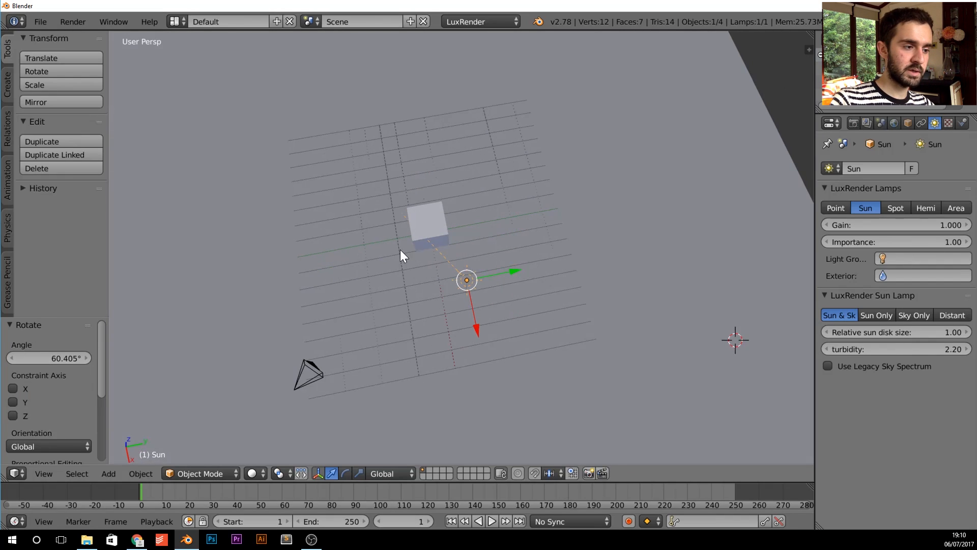
key(r)
click(455, 219)
middle_drag(439, 295, 490, 223)
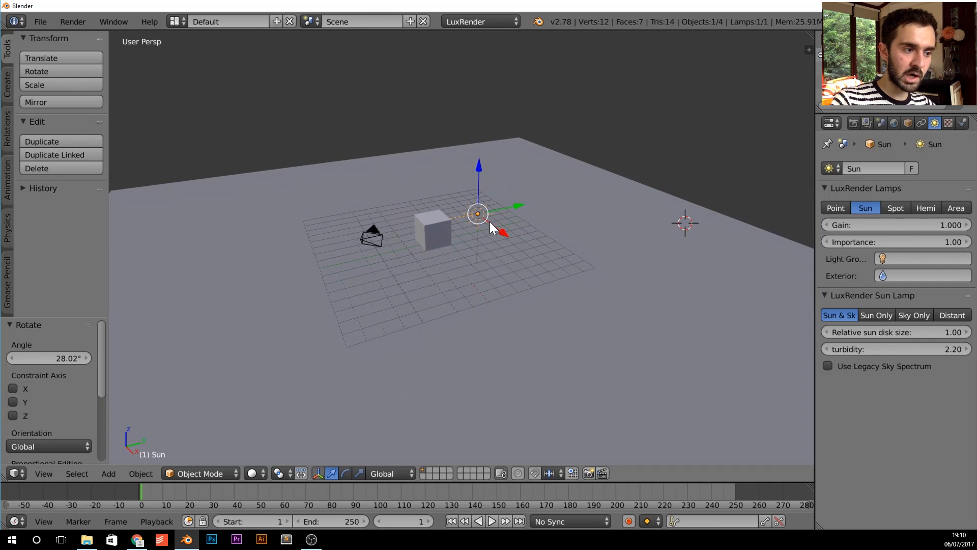
- Test-render the scene from the camera view and examine the cube and its shadow at different magnifications
key(KP_0)
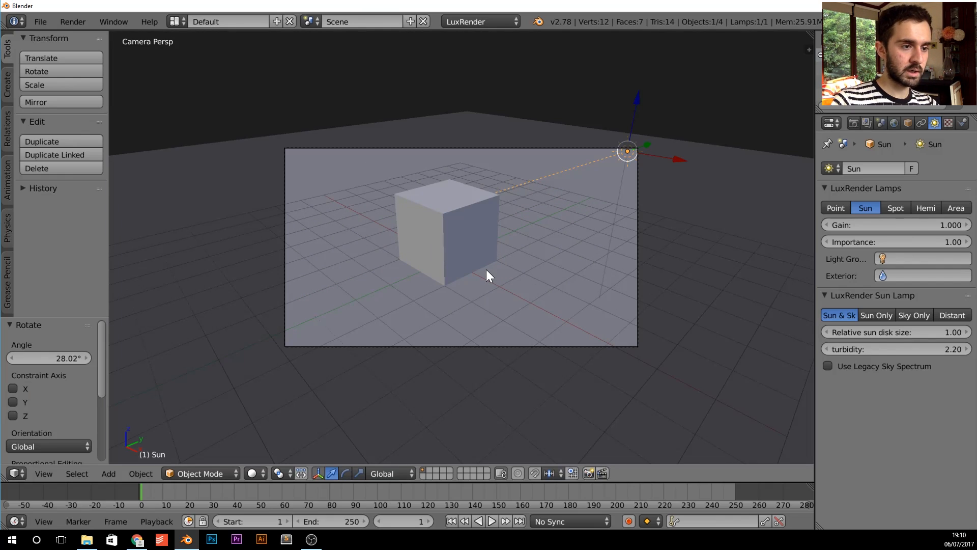
key(F12)
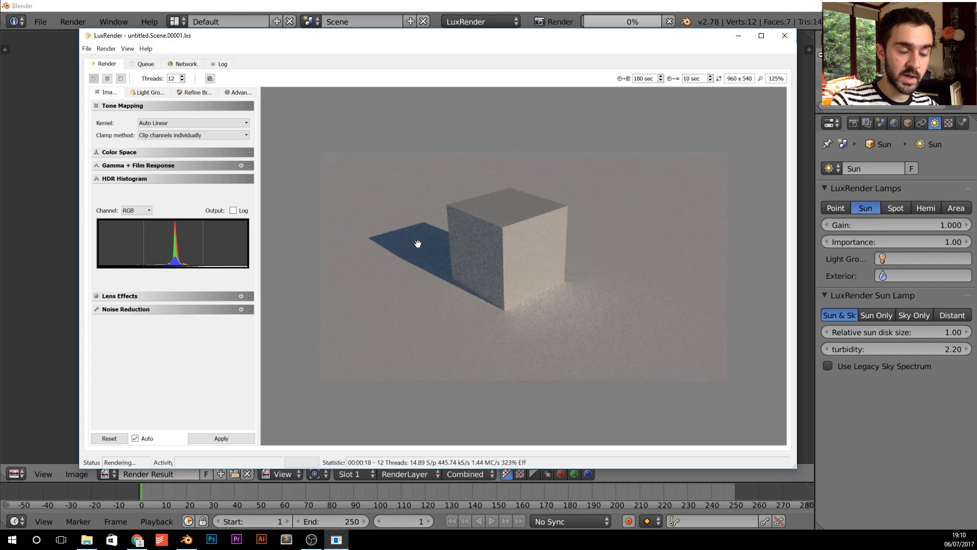
scroll(460, 260, up, 4)
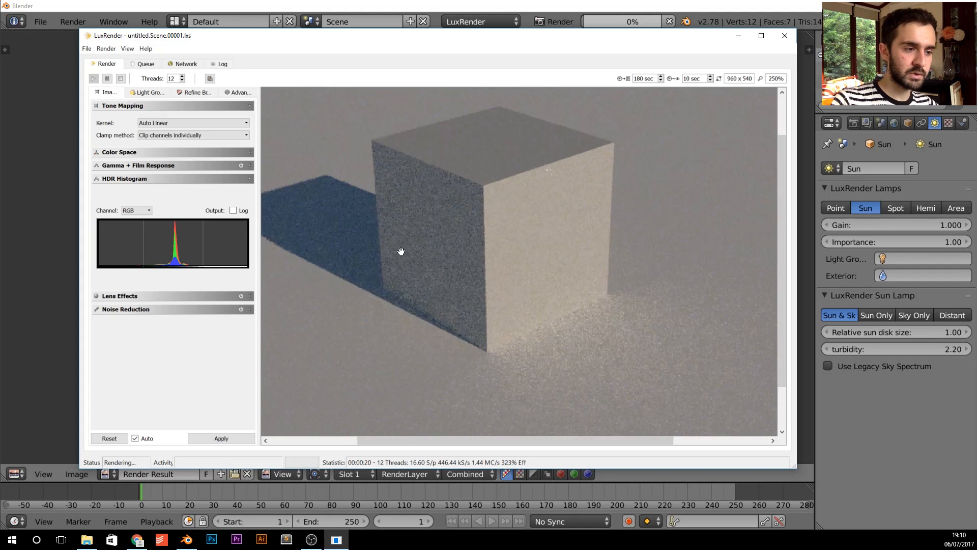
drag(402, 251, 514, 286)
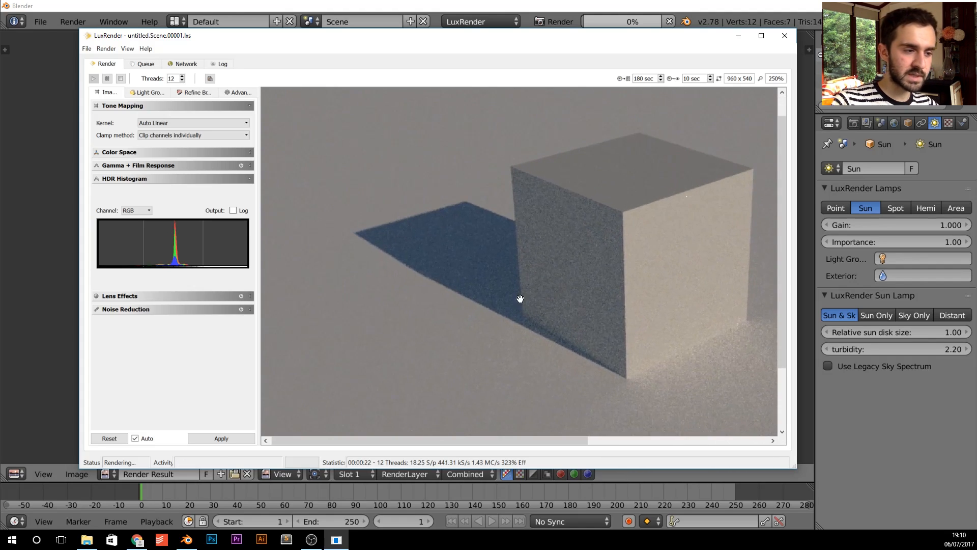
scroll(504, 300, up, 2)
scroll(546, 281, down, 4)
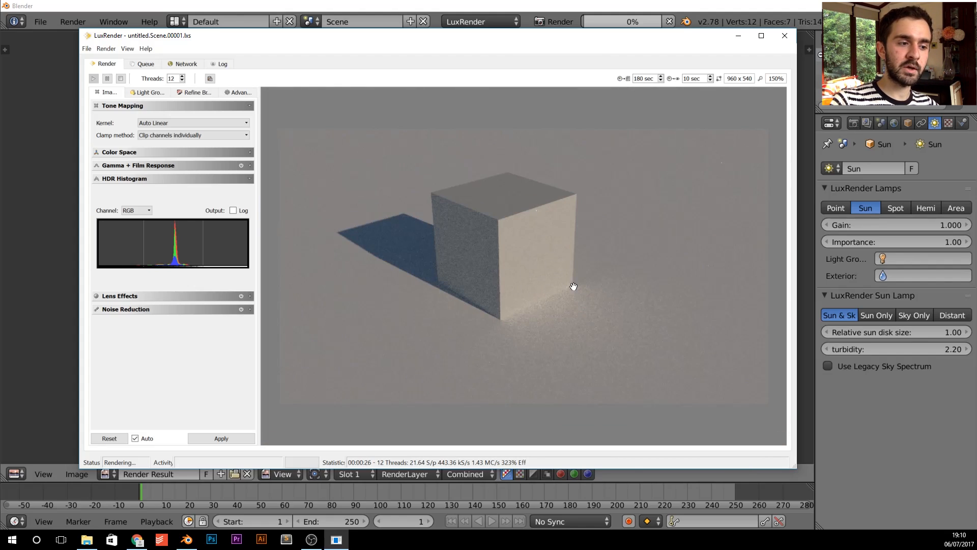
scroll(573, 286, down, 1)
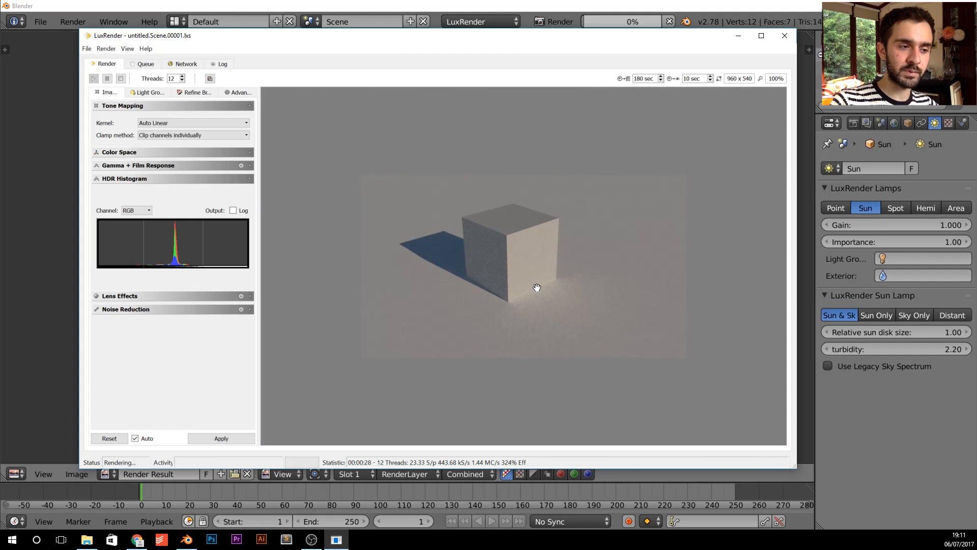
scroll(537, 288, up, 1)
scroll(523, 270, down, 1)
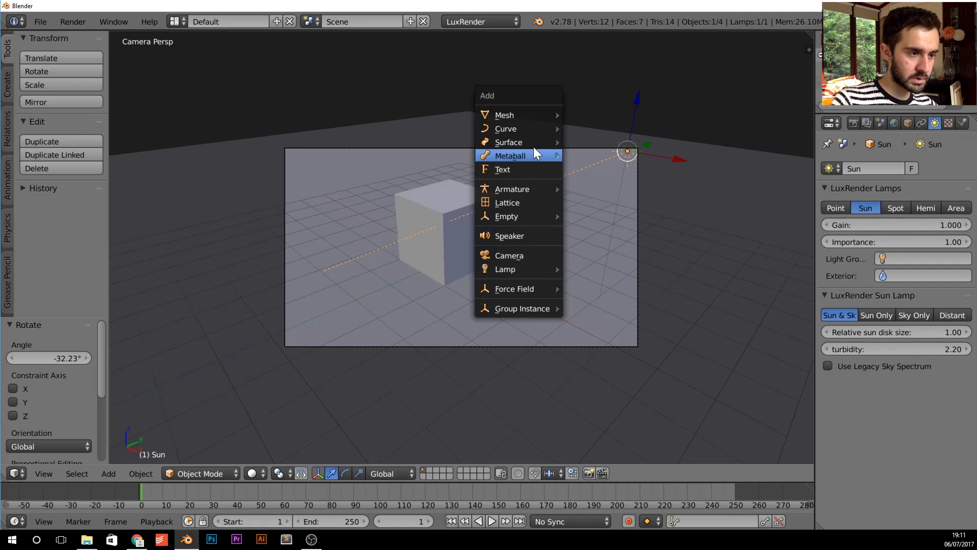
- Add a UV sphere and move it into the camera frame beside the cube by about X -7.73, Y -9.91, Z -2.36
mouse_move(532, 114)
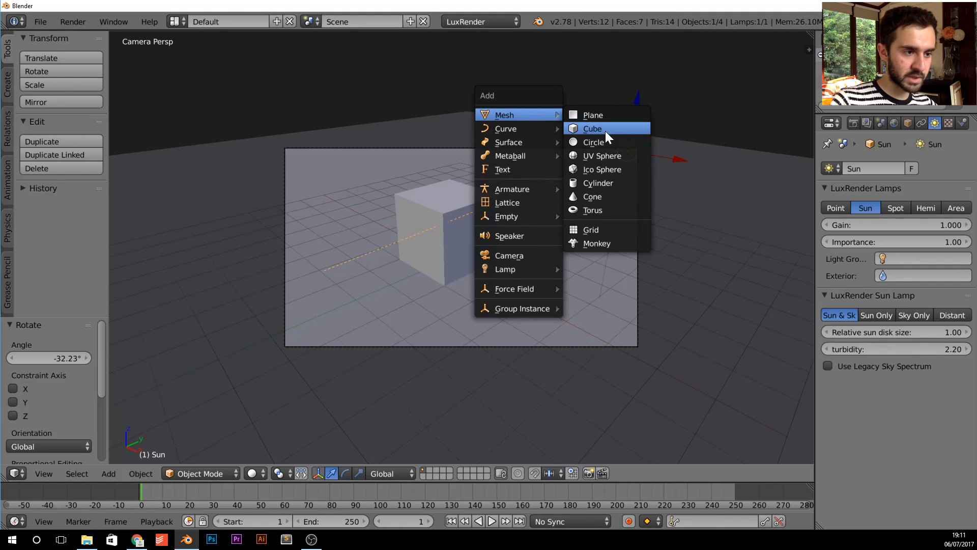
click(616, 159)
scroll(652, 225, down, 5)
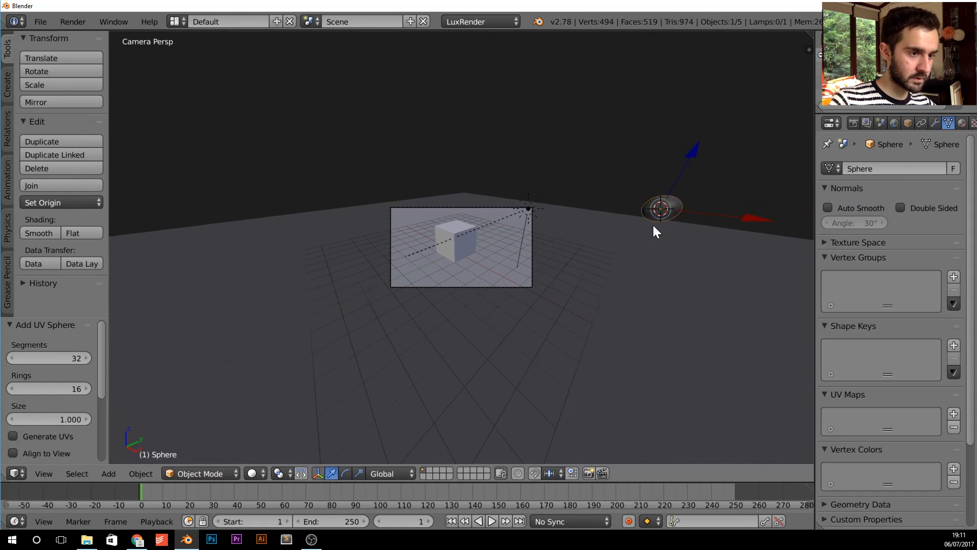
scroll(706, 194, up, 3)
key(g)
click(541, 257)
scroll(597, 239, up, 3)
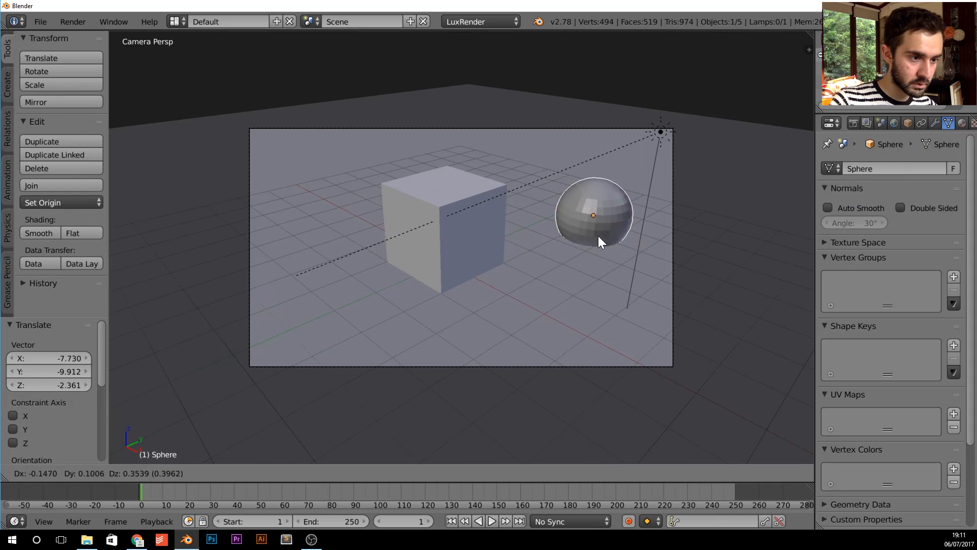
- Move the cube back along the floor, with its height locked, by about X -3.68, Y -0.16
right_click(438, 228)
key(g)
key(shift+z)
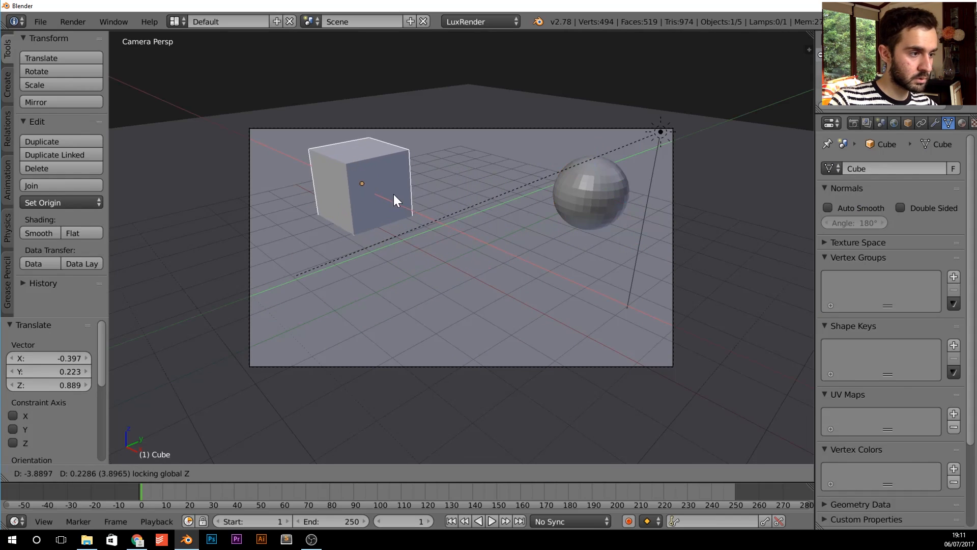
click(395, 201)
- Move the UV sphere horizontally with its height locked by about X -2.44, Y -0.56, and again by about X -0.18, Y -0.60
right_click(555, 202)
key(g)
key(shift+z)
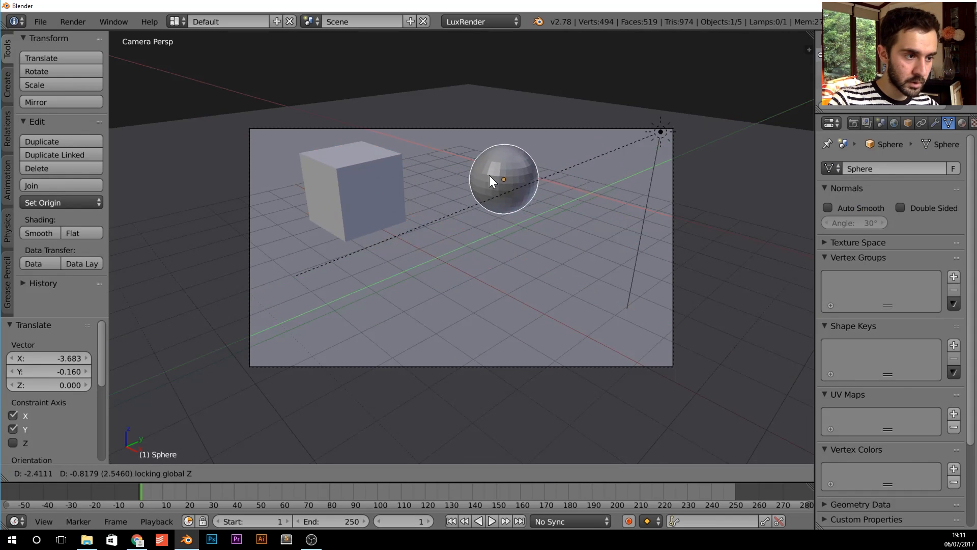
click(494, 175)
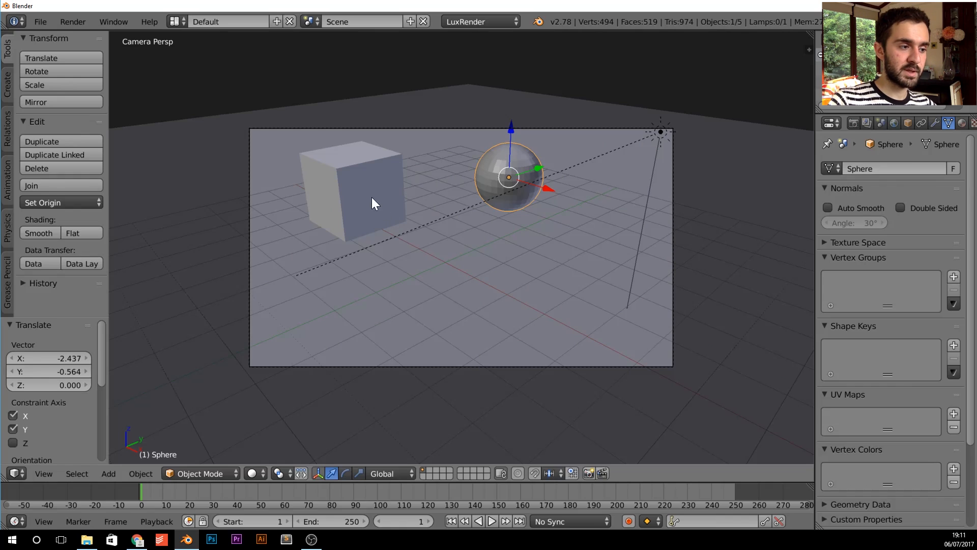
key(g)
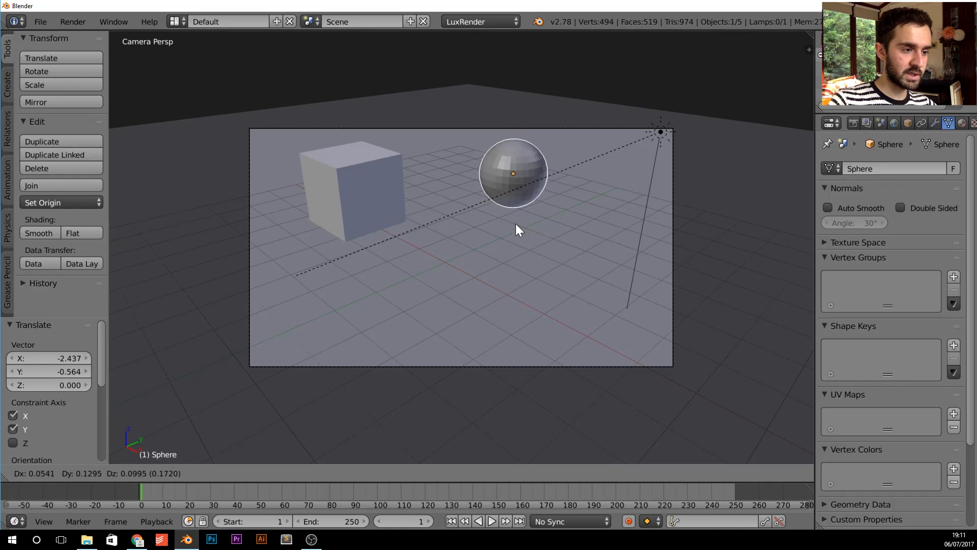
key(shift+z)
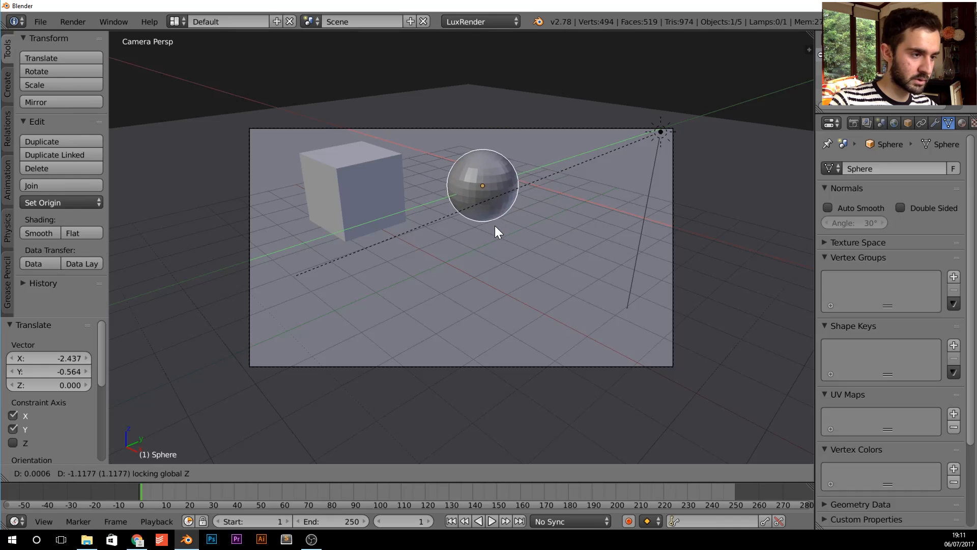
click(507, 229)
- Add an ico sphere and move it horizontally into the camera frame by about X -5.66, Y -12.64
key(shift+a)
mouse_move(576, 213)
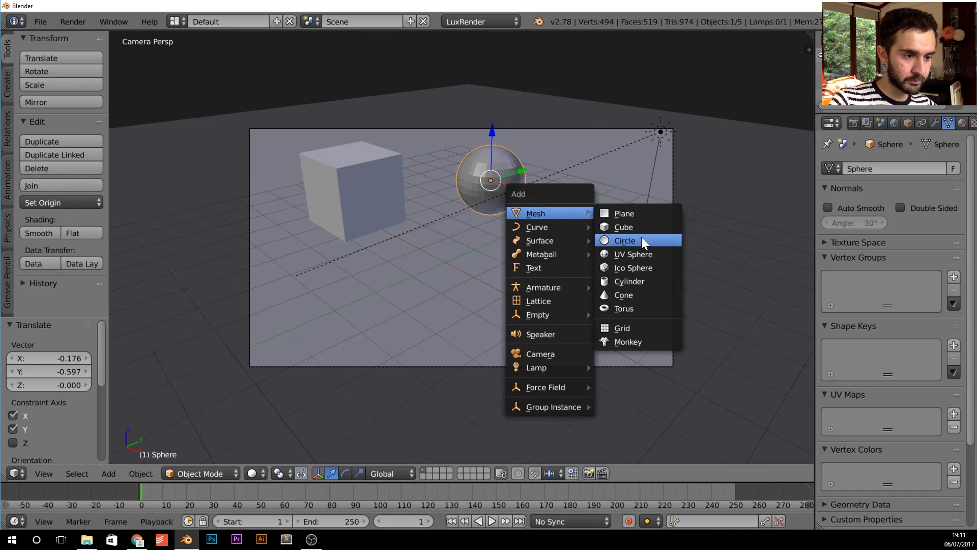
click(644, 264)
key(g)
key(shift+z)
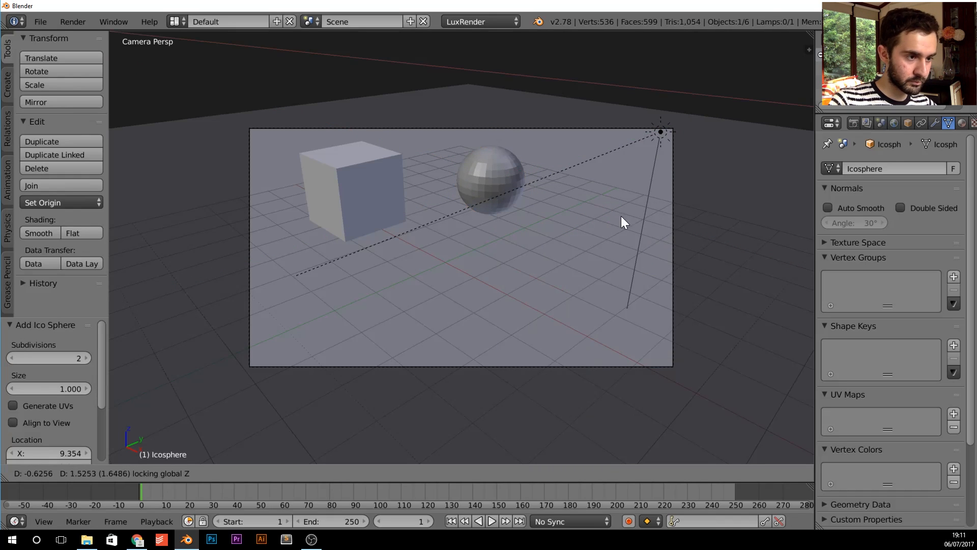
click(231, 285)
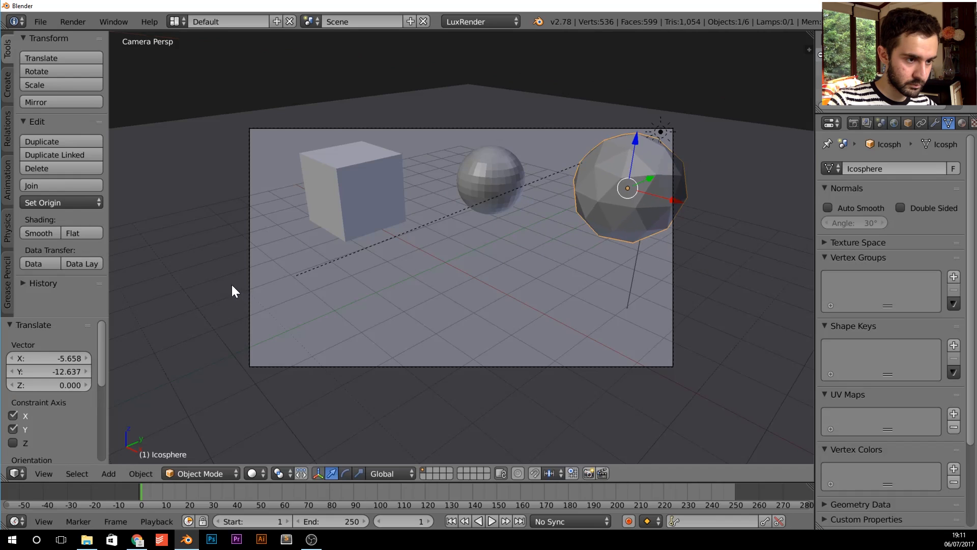
- Lower the ico sphere to floor level, moving it by about X -1.44, Y 0.91, Z -1.37
middle_drag(231, 285, 635, 203)
key(g)
click(570, 258)
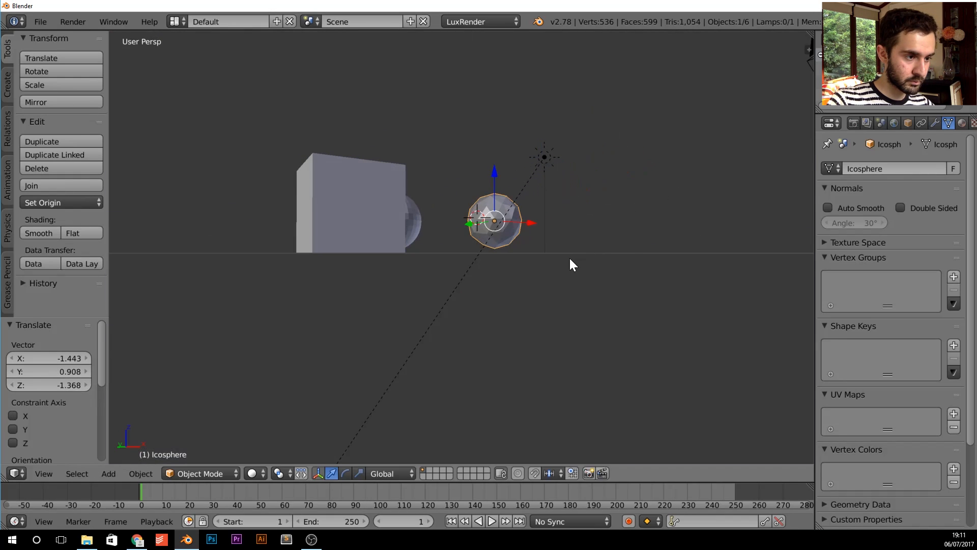
middle_drag(569, 258, 564, 286)
key(shift+z)
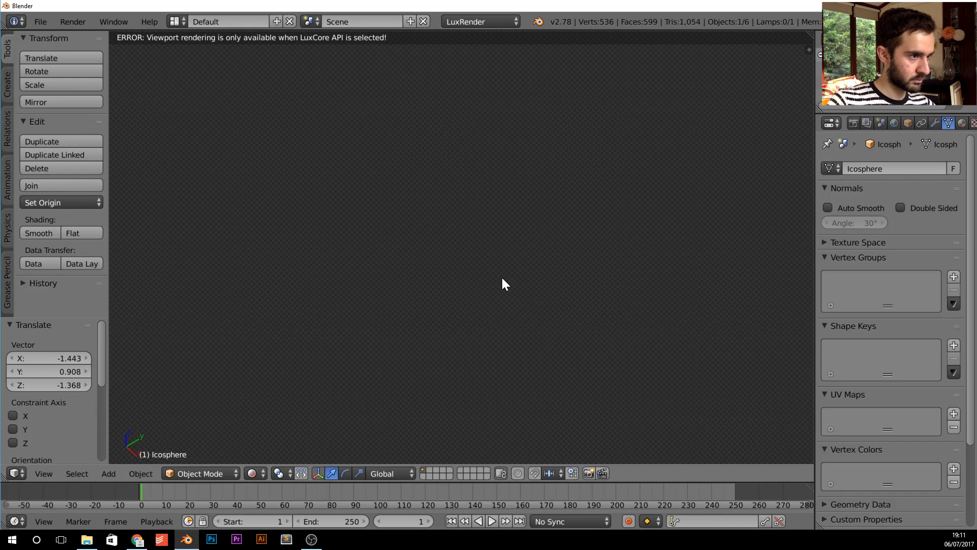
key(shift+z)
key(z)
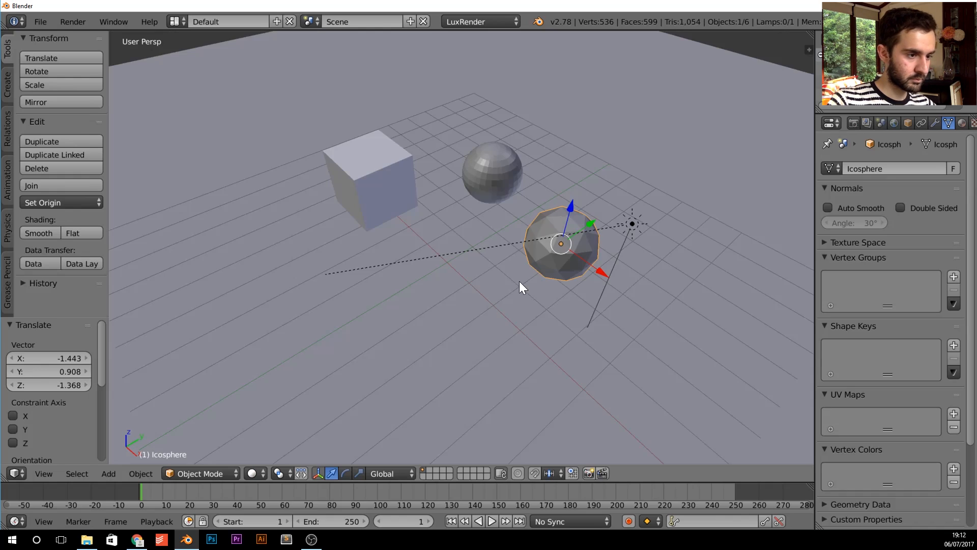
- Add a monkey head mesh and move it towards the other objects by about X -11.94, Y -3.63, Z -5.19
middle_drag(499, 304, 555, 294)
key(shift+a)
mouse_move(583, 294)
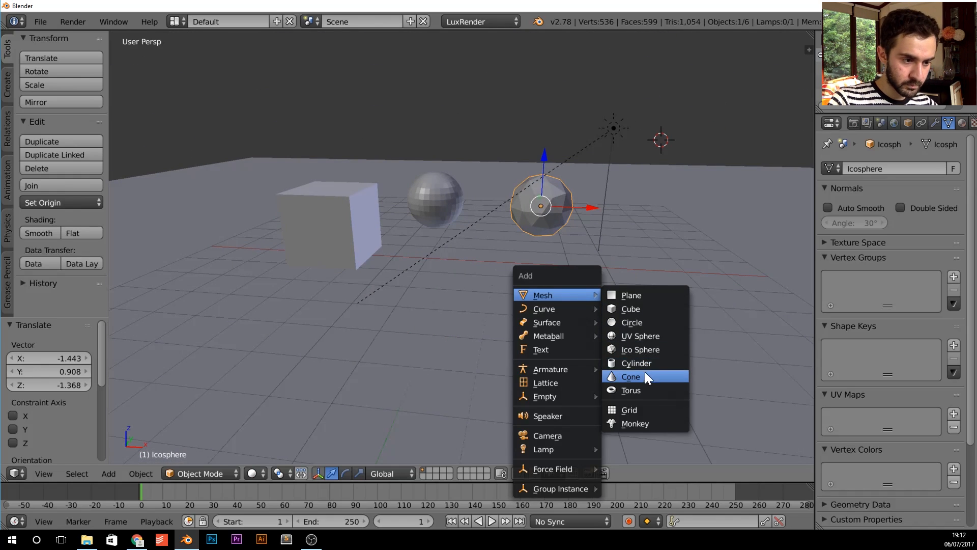
click(644, 424)
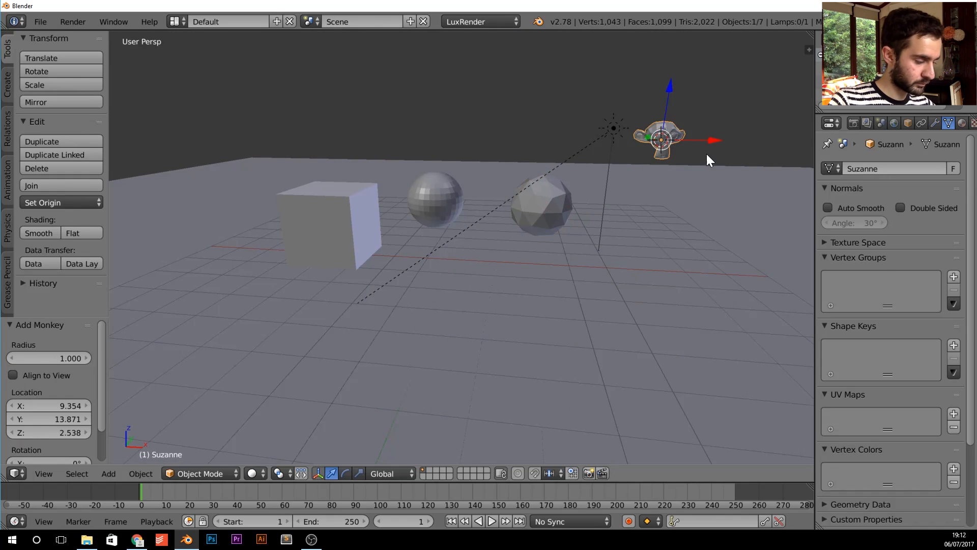
key(g)
click(515, 246)
- Bring the monkey head in among the objects by about X 3.83, Y -5.89, Z 6.26, and again by about X -1.47, Y -2.57, Z -3.26
middle_drag(651, 334, 596, 335)
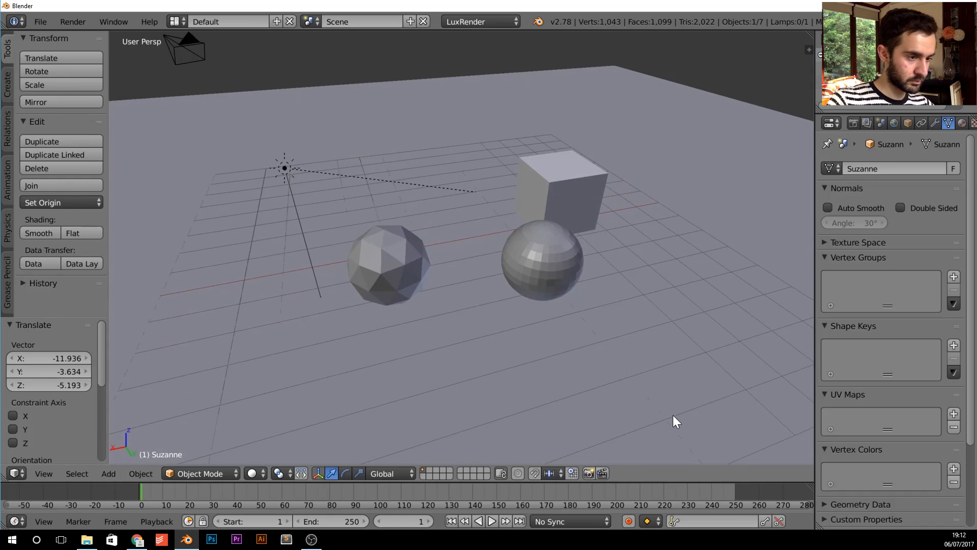
scroll(672, 414, down, 4)
key(g)
click(502, 170)
middle_drag(407, 300, 596, 282)
key(g)
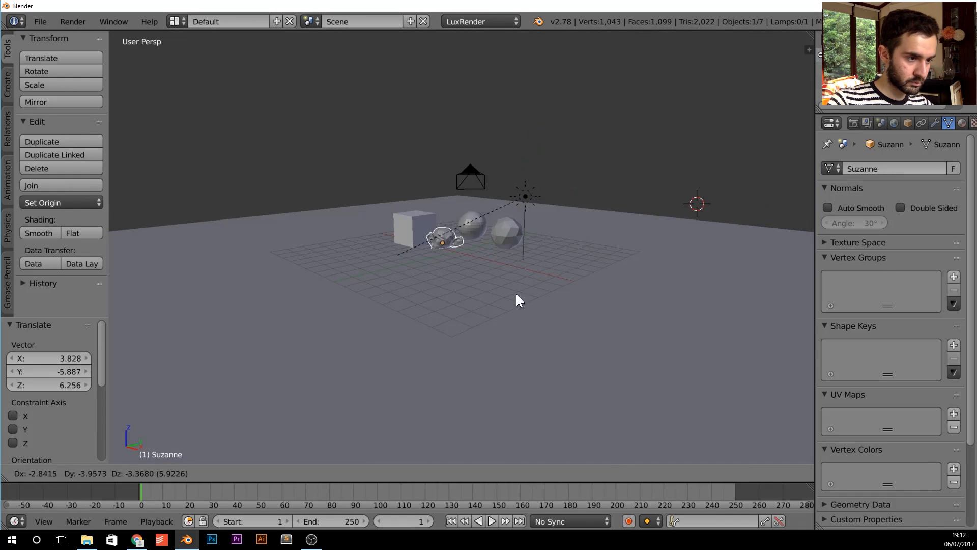
click(522, 304)
- Move the monkey head horizontally in front of the spheres by about X 2.72, Y -3.57 with its height locked
middle_drag(524, 306, 552, 276)
key(g)
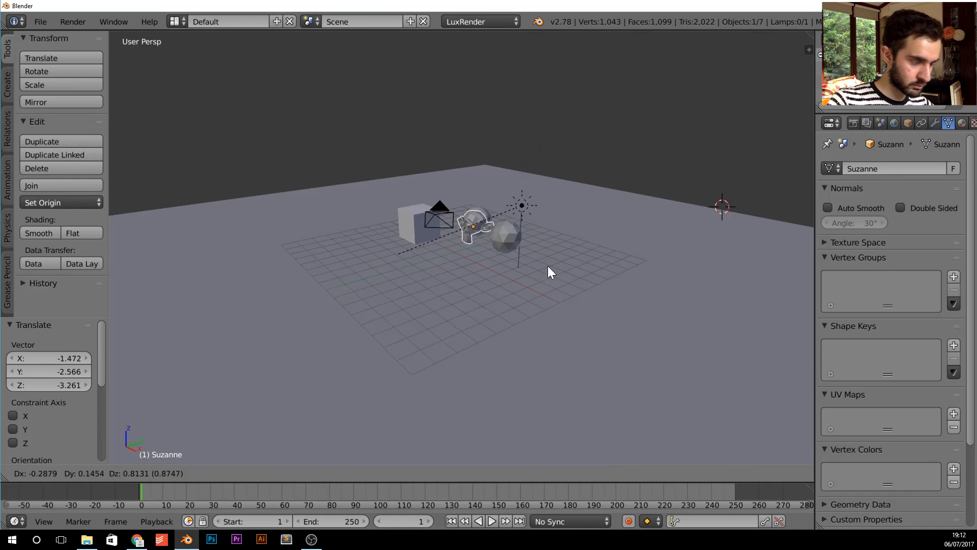
key(shift+z)
click(529, 289)
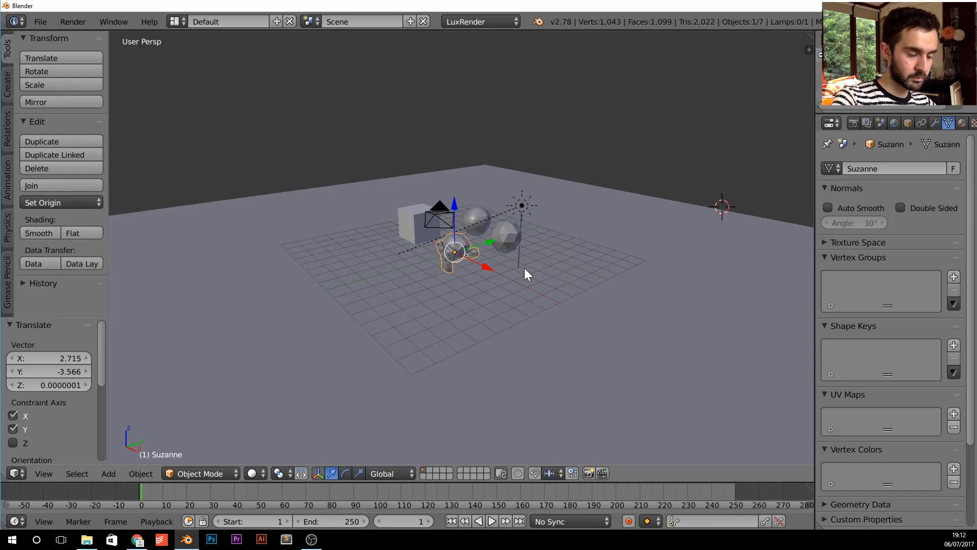
- Tilt the monkey head backwards by about 29.2° in the orthographic right view
key(KP_3)
scroll(483, 280, up, 3)
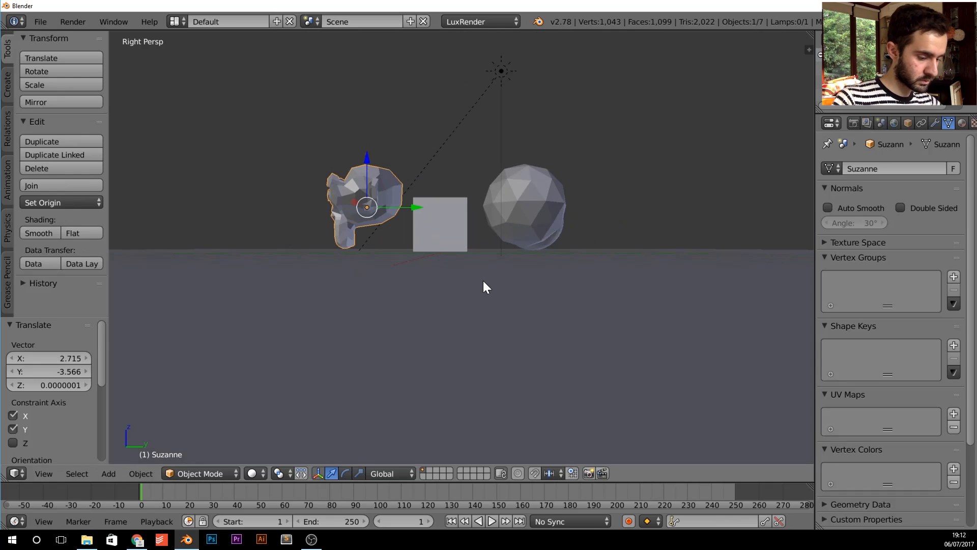
key(KP_5)
scroll(438, 249, up, 2)
scroll(425, 222, up, 1)
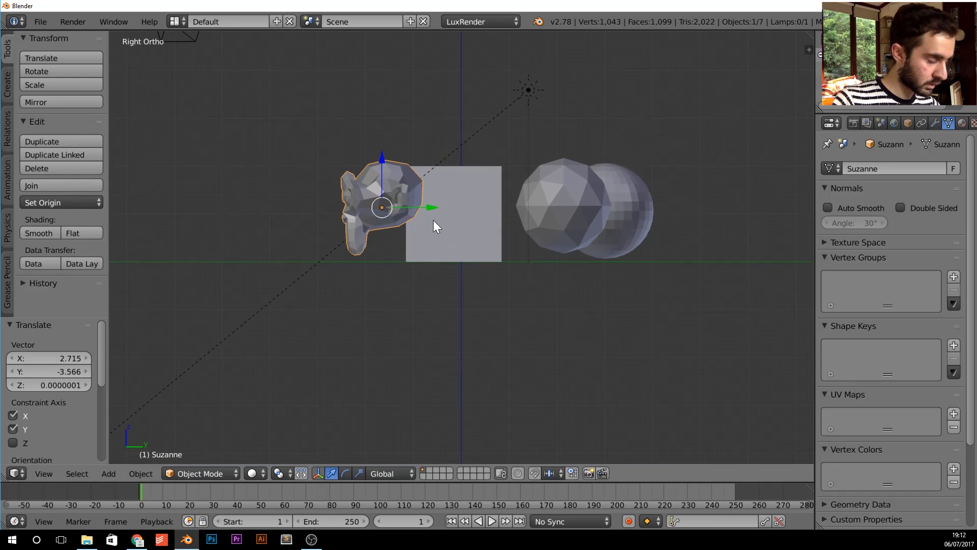
key(r)
click(517, 209)
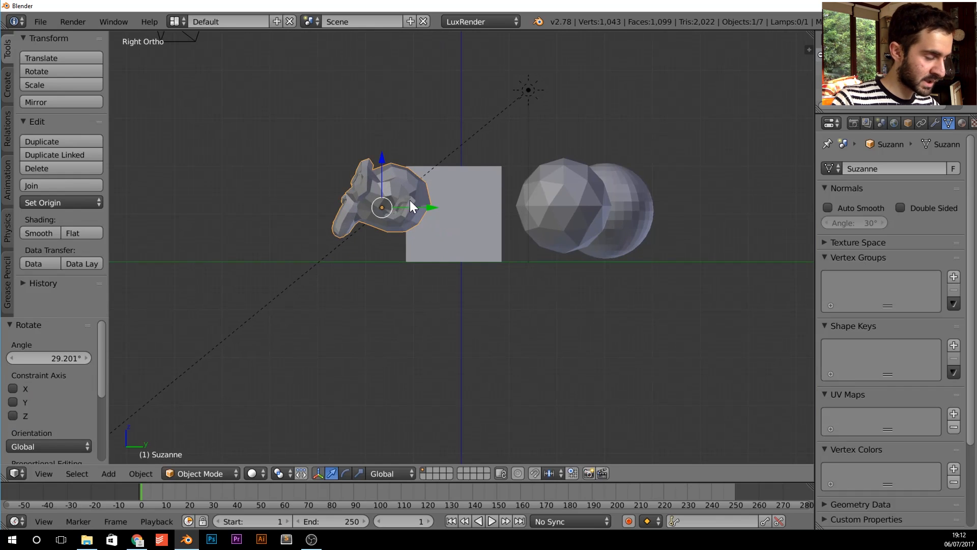
- Lower the monkey head to the floor, tilt it about 5.5° more, nudge it by about Y 0.11, Z -0.15, and return to perspective
key(g)
click(486, 226)
key(r)
click(539, 229)
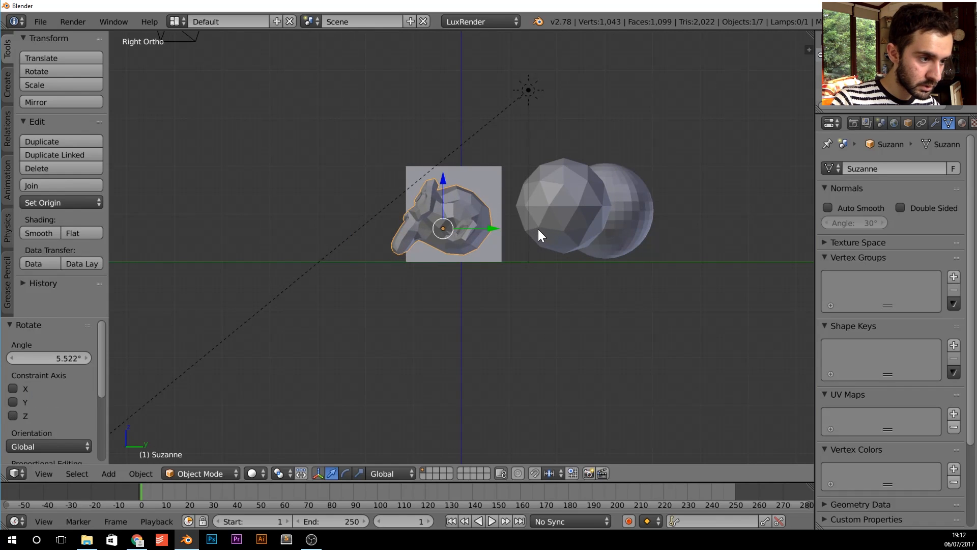
key(g)
click(545, 236)
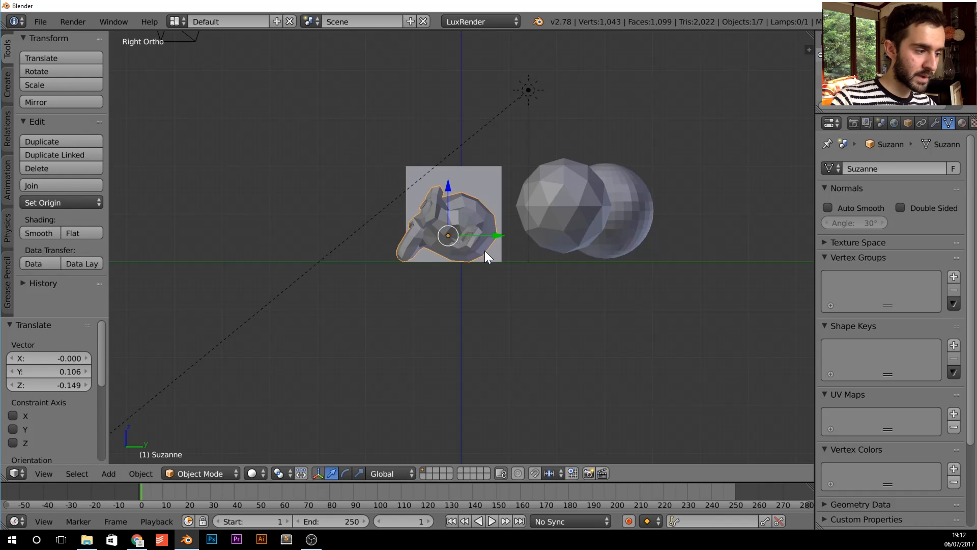
middle_drag(471, 253, 511, 267)
key(KP_5)
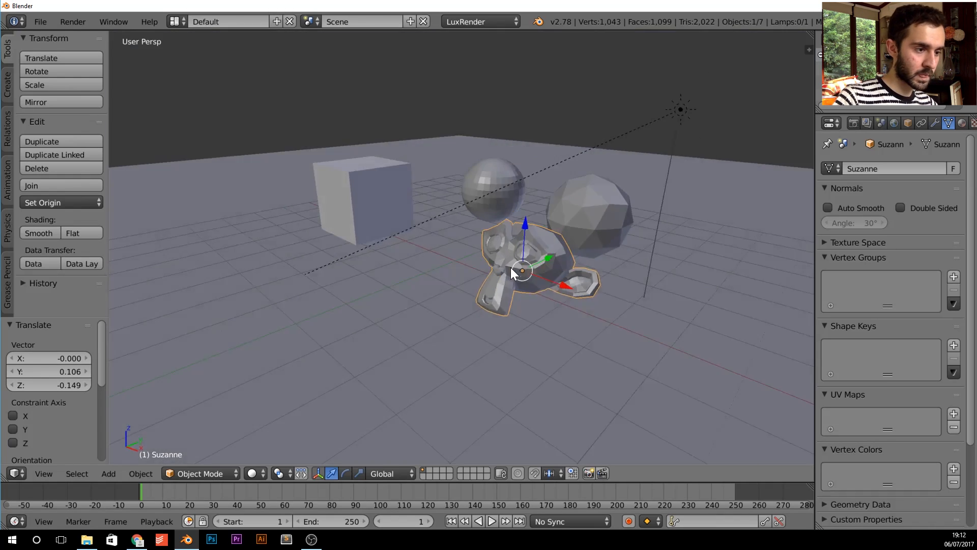
- In camera view, move the monkey head horizontally by about X -1.67, Y -0.59 with its height locked
key(KP_0)
key(g)
key(shift+z)
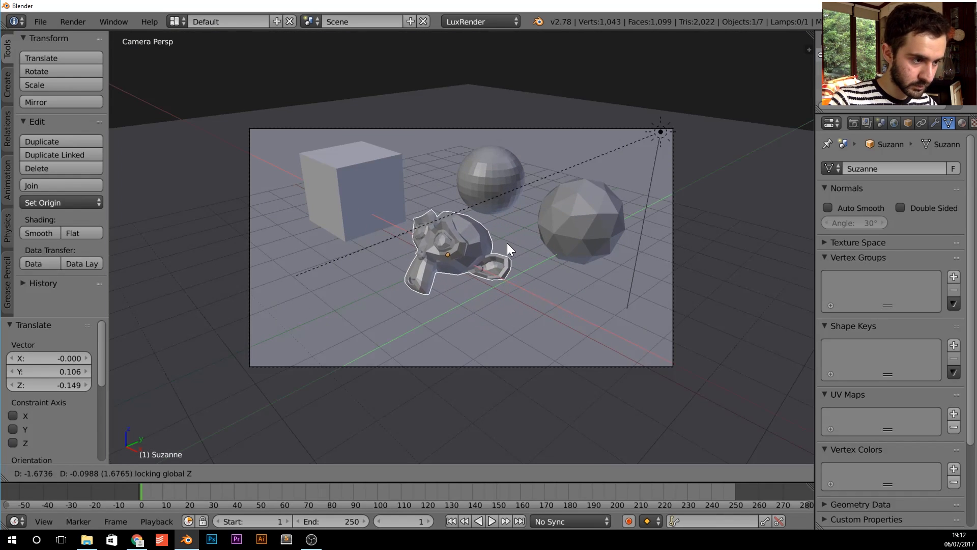
click(529, 244)
- Move the UV sphere horizontally by about X -1.63, Y 0.21 with its height locked
right_click(580, 224)
right_click(503, 177)
key(g)
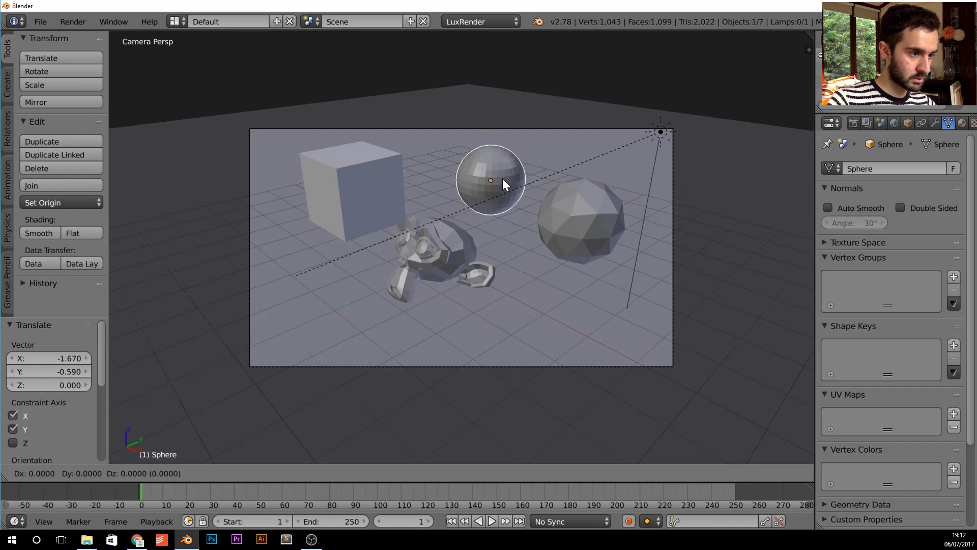
key(shift+z)
click(470, 164)
- Move the icosphere horizontally by about X -1.55, Y 1.00 with its height locked
right_click(555, 220)
key(g)
key(shift+z)
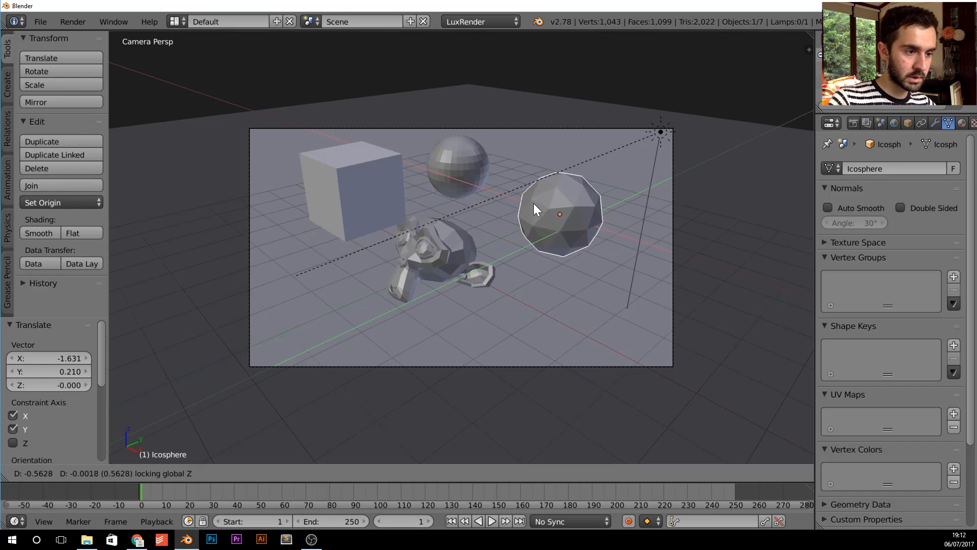
click(527, 183)
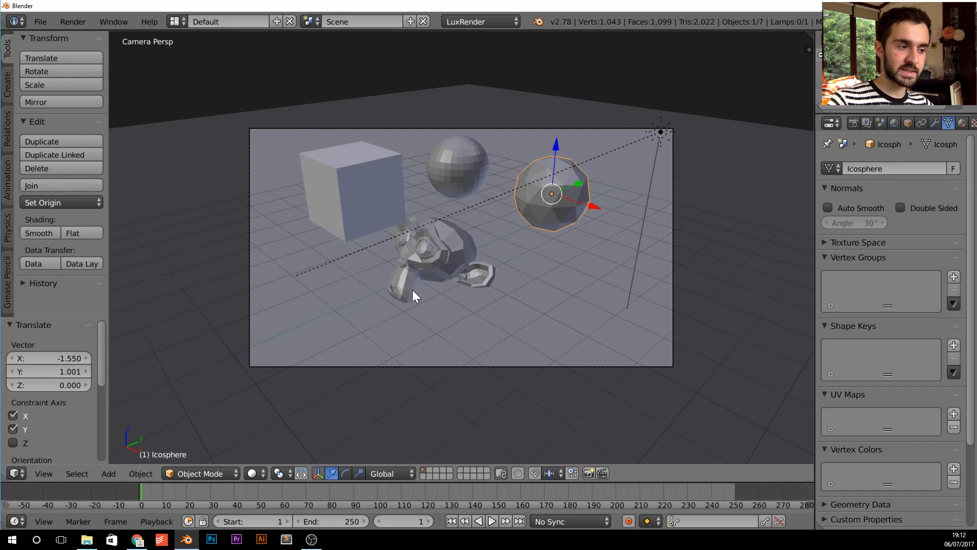
- Enlarge the monkey head uniformly by a factor of about 1.4
right_click(432, 242)
key(s)
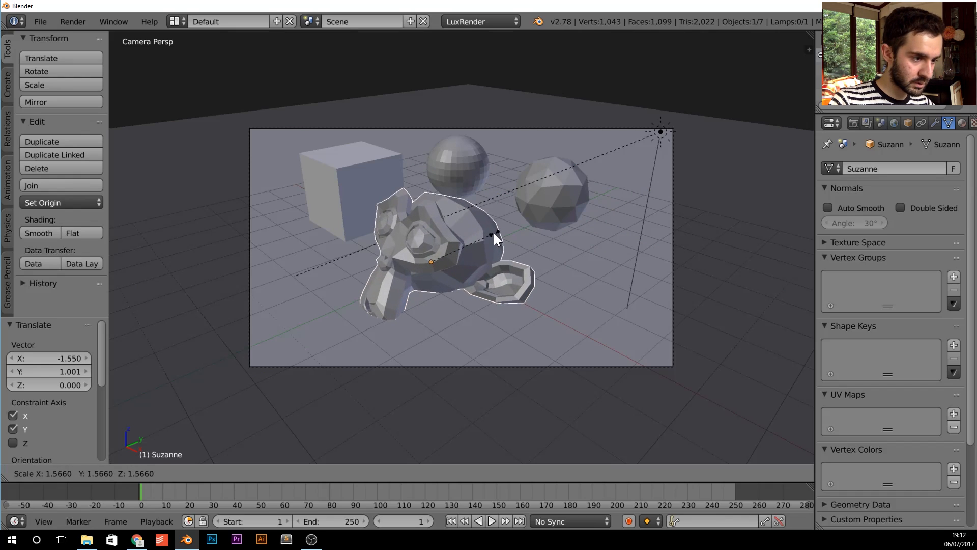
key(Escape)
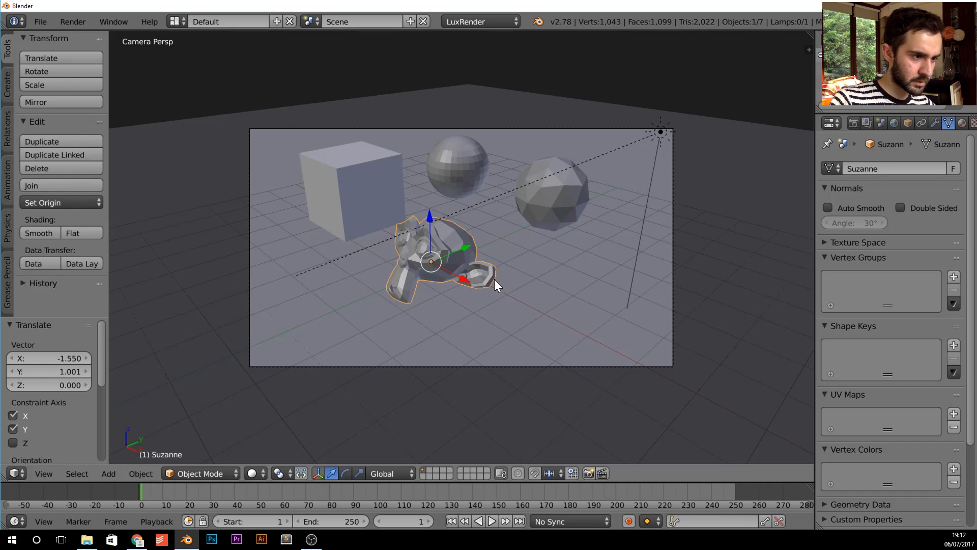
key(s)
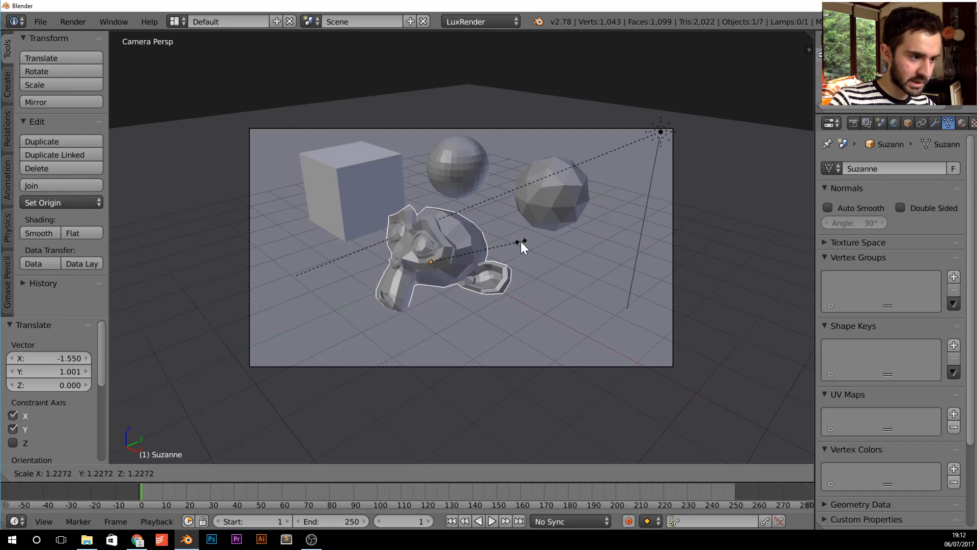
click(540, 231)
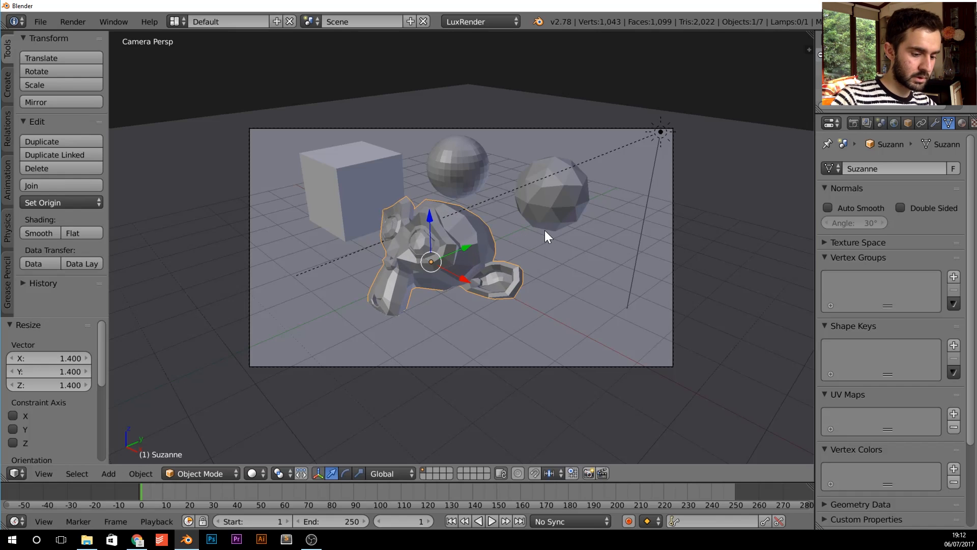
- Raise the monkey head by about 0.217 along Z in the orthographic right view so it rests on the floor
key(KP_3)
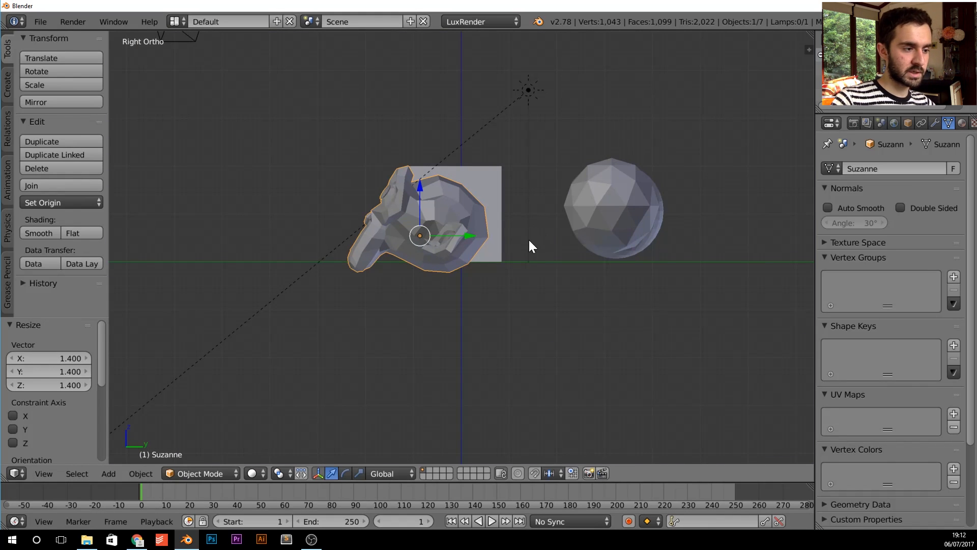
scroll(524, 246, up, 3)
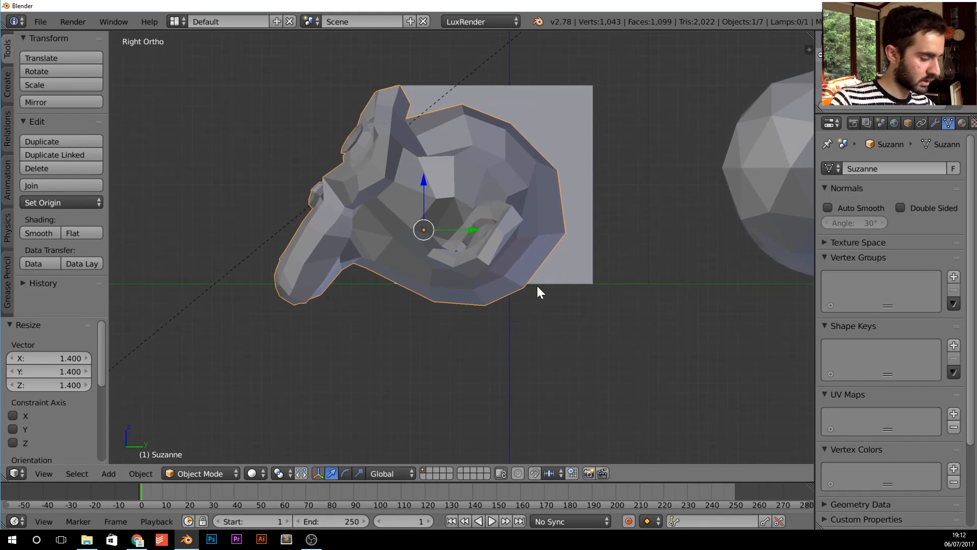
key(g)
key(z)
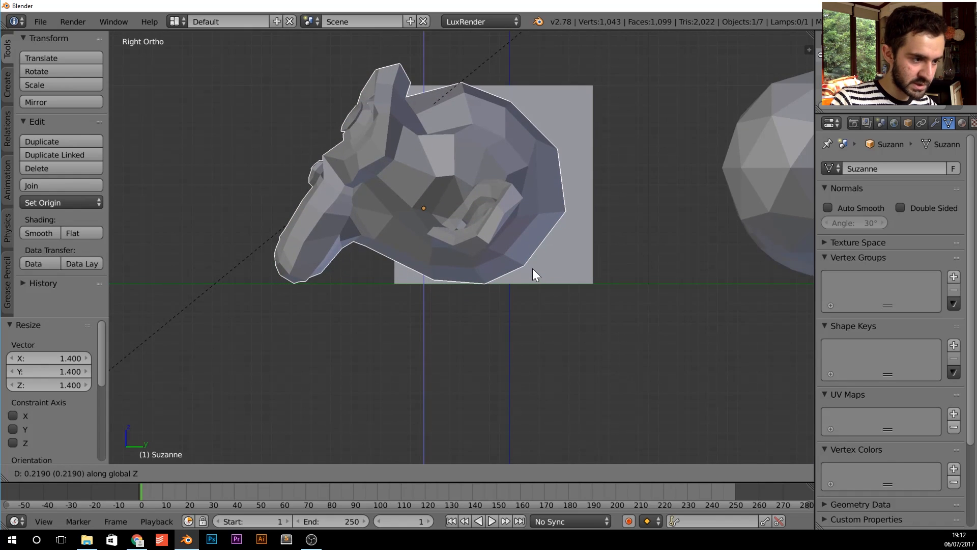
click(534, 275)
- Examine in wireframe and solid shading where the monkey head meets the floor plane
key(z)
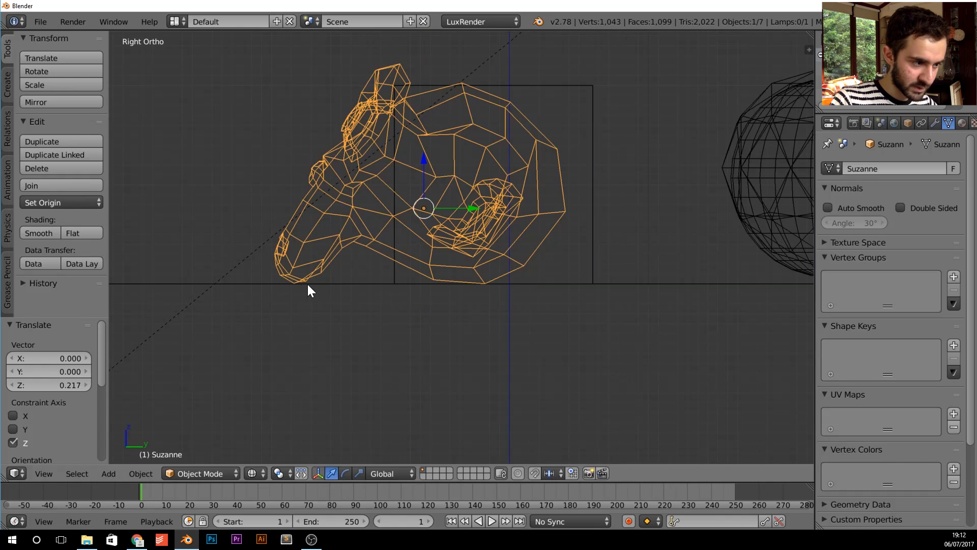
key(z)
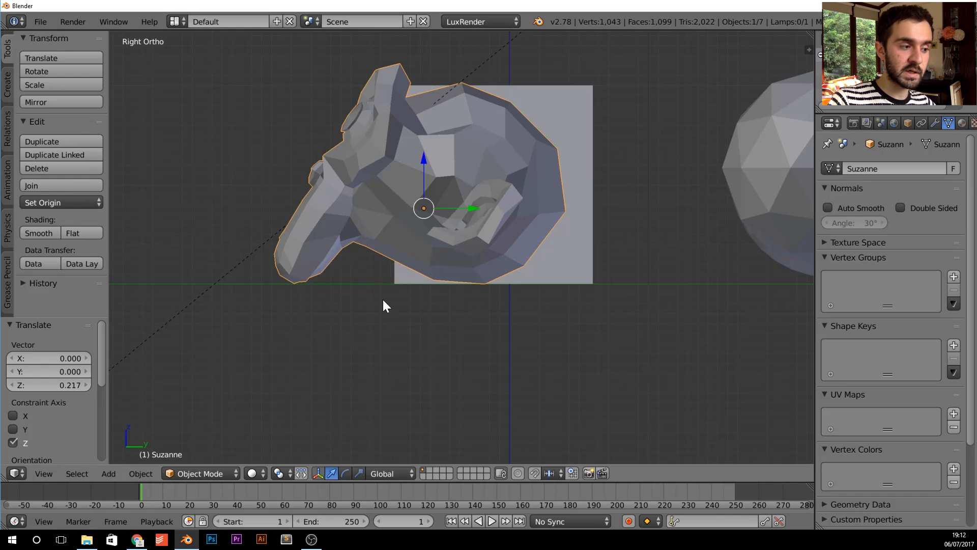
key(z)
right_click(331, 284)
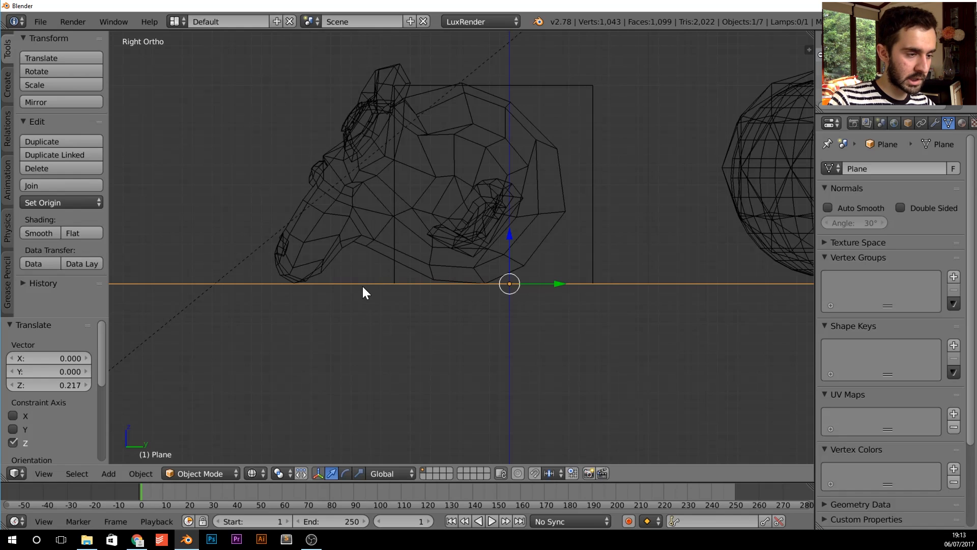
key(z)
right_click(354, 233)
mouse_move(354, 233)
middle_down()
mouse_move(304, 251)
mouse_move(328, 258)
middle_up()
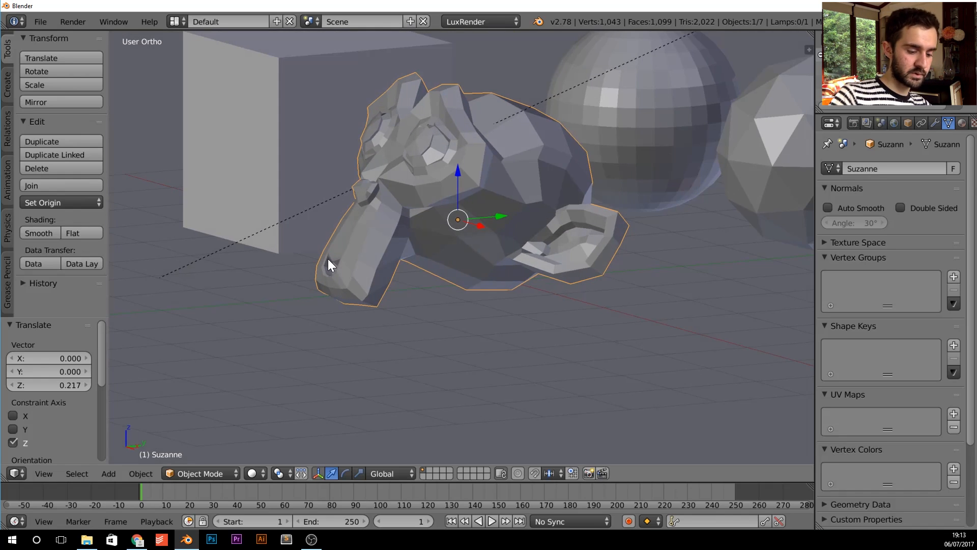
- Select the camera and walk it lower and around to the front of the monkey head, with the horizon in frame
key(KP_0)
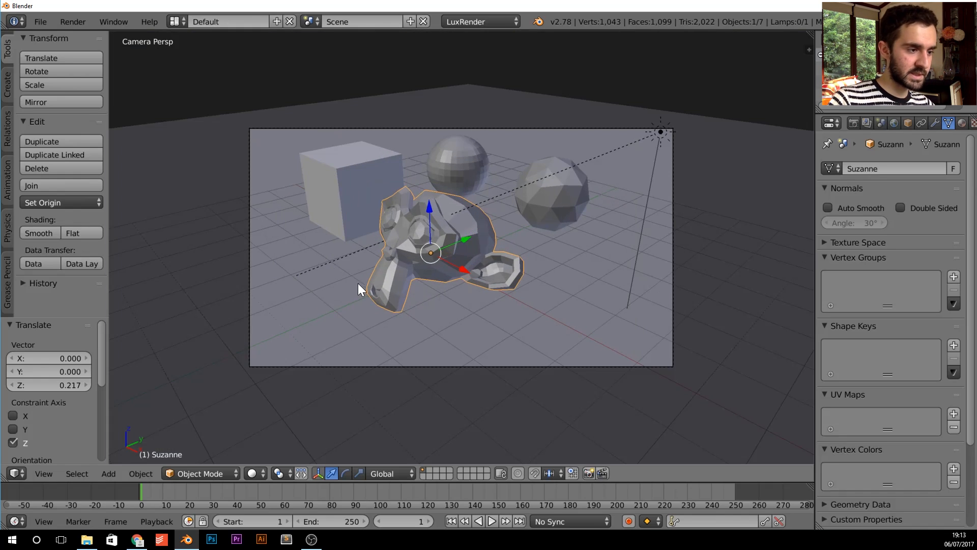
right_click(495, 236)
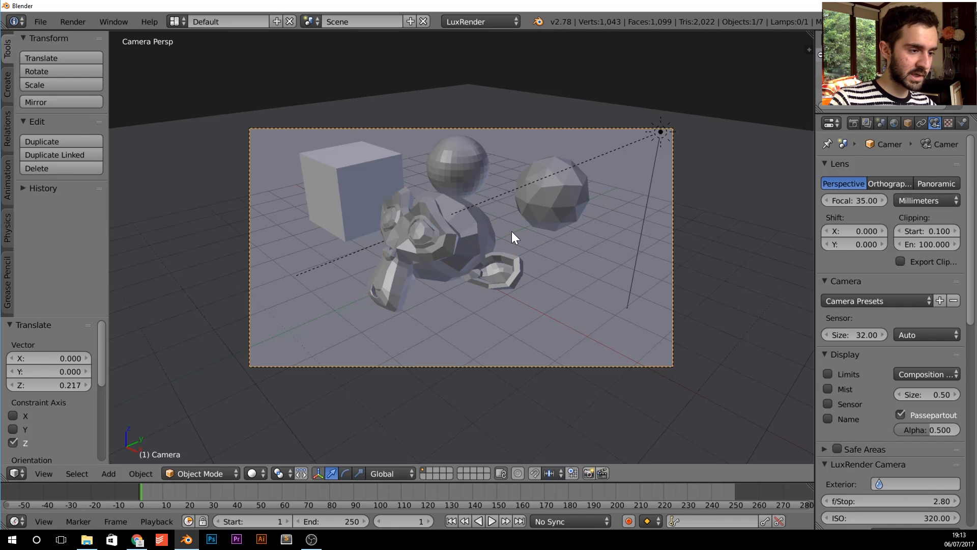
key(shift+f)
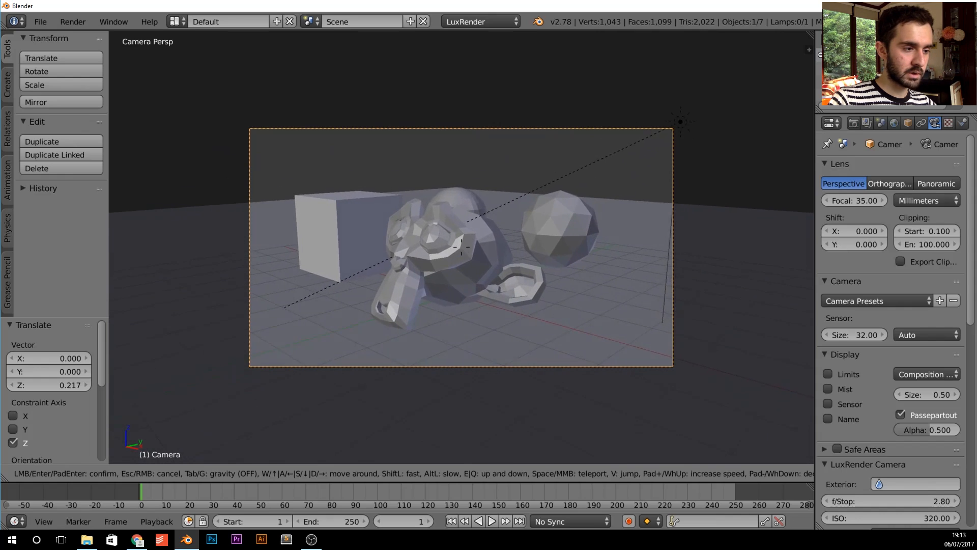
key(a)
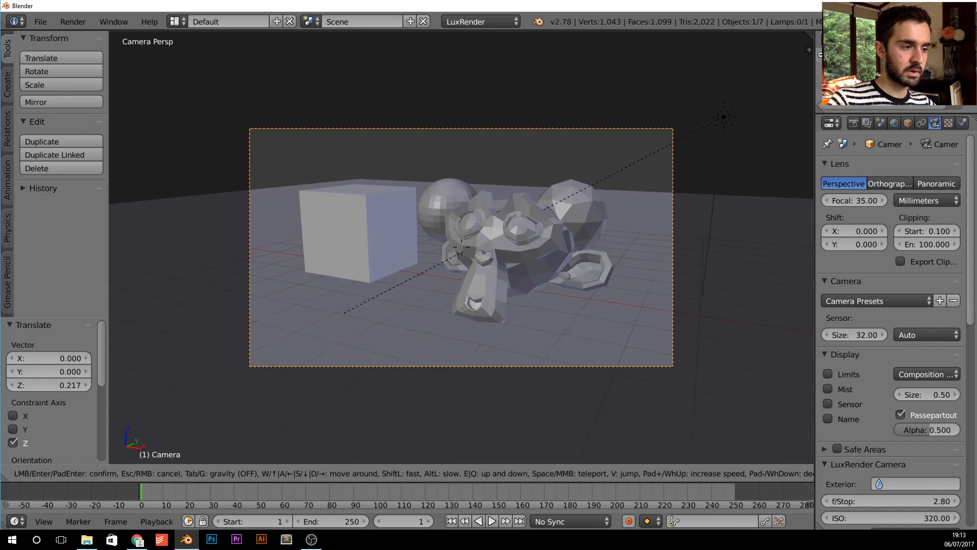
click(496, 263)
- Refine the camera's aim in walk mode so the cube, both spheres and the monkey head are framed together
key(shift+f)
click(461, 246)
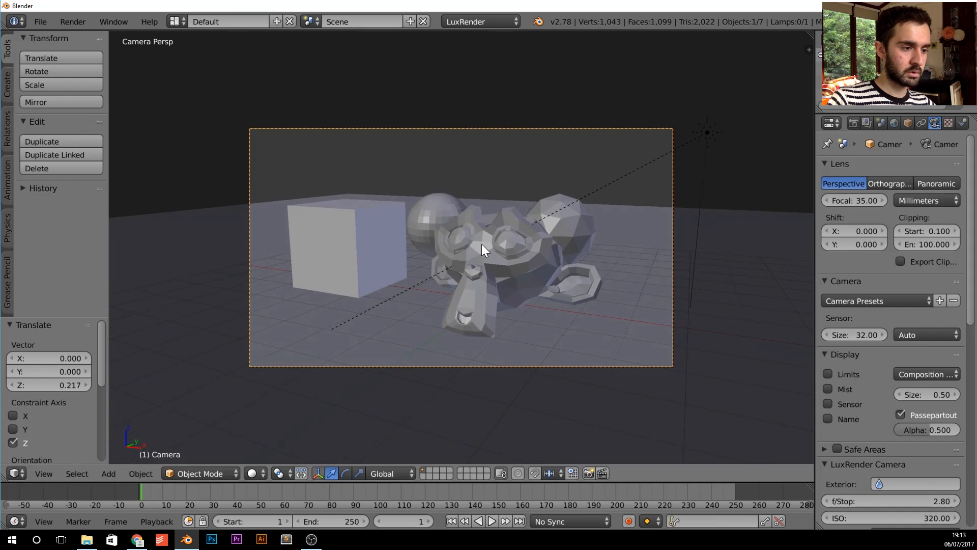
key(shift+f)
click(461, 246)
key(shift+f)
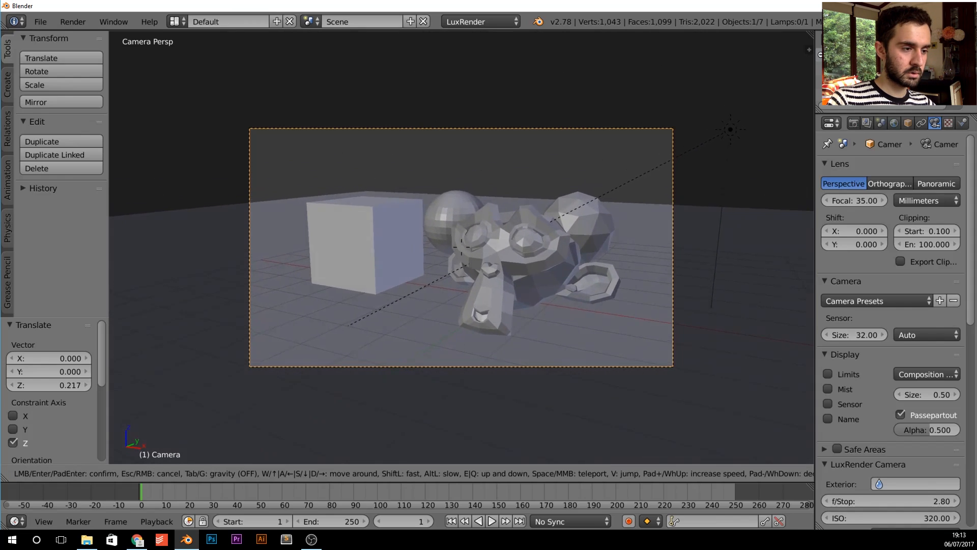
click(461, 247)
key(shift+f)
click(462, 248)
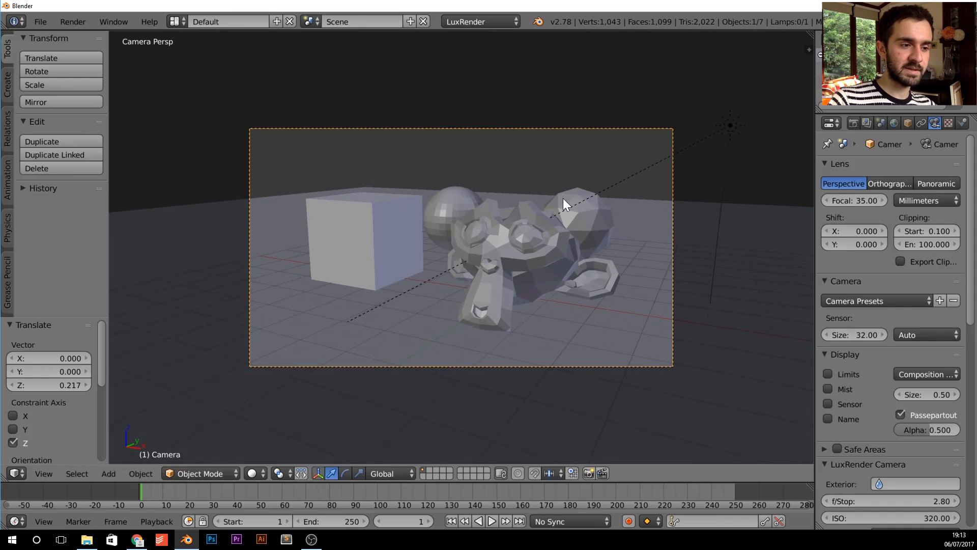
- Rotate the floor plane about 30.4° around the global Z axis so its far edge runs level across the frame
right_click(687, 206)
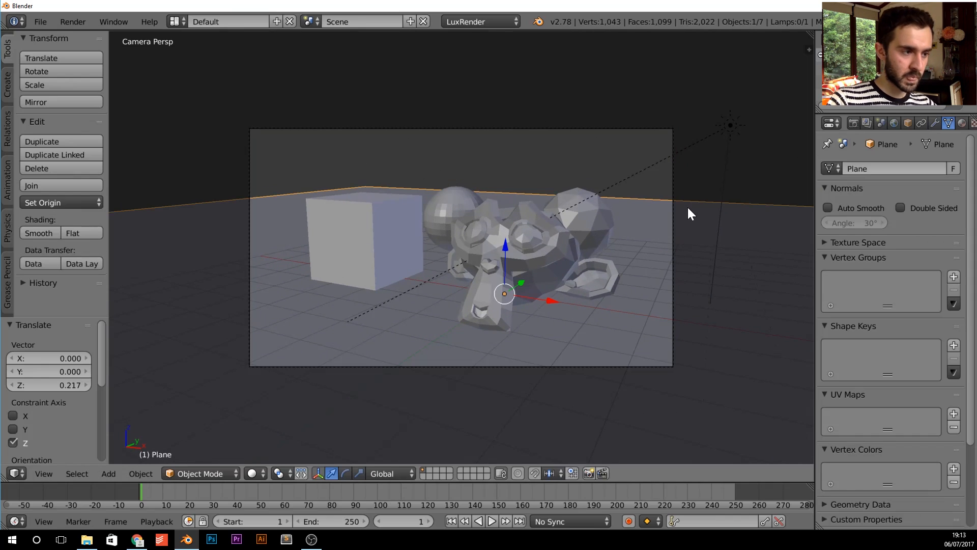
key(r)
key(z)
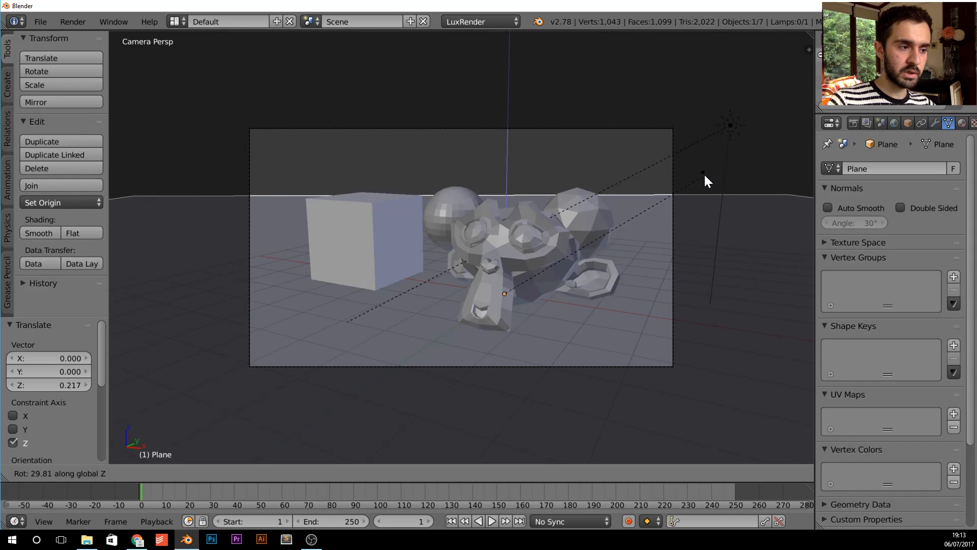
right_click(708, 182)
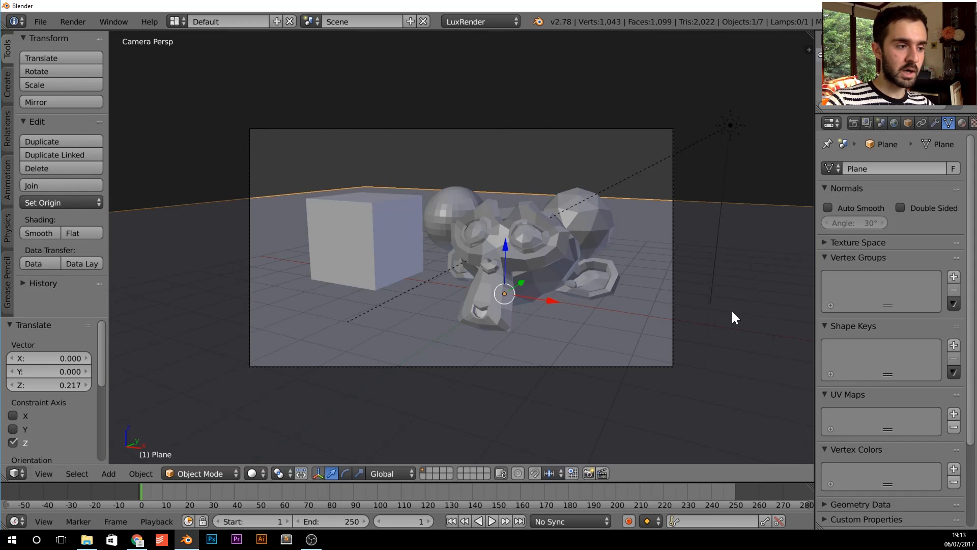
key(r)
key(z)
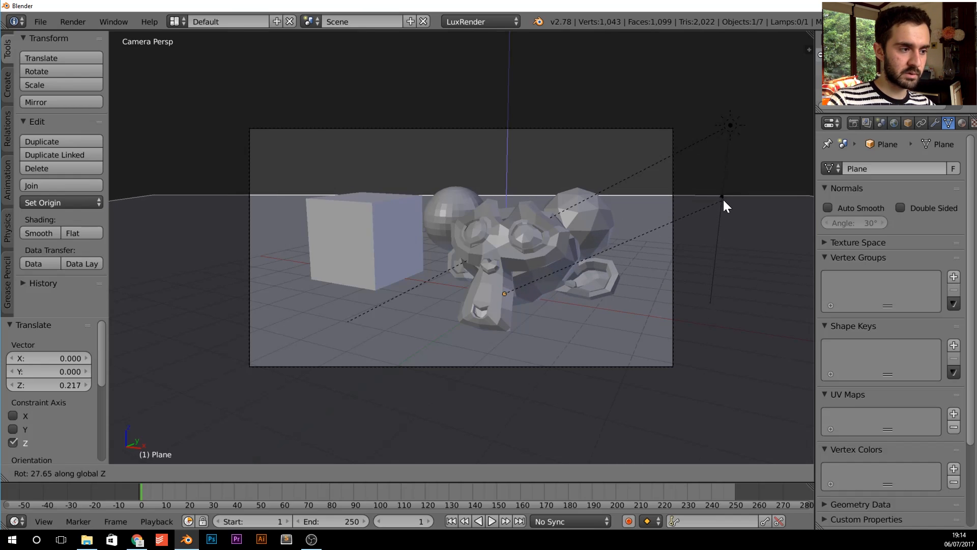
click(724, 185)
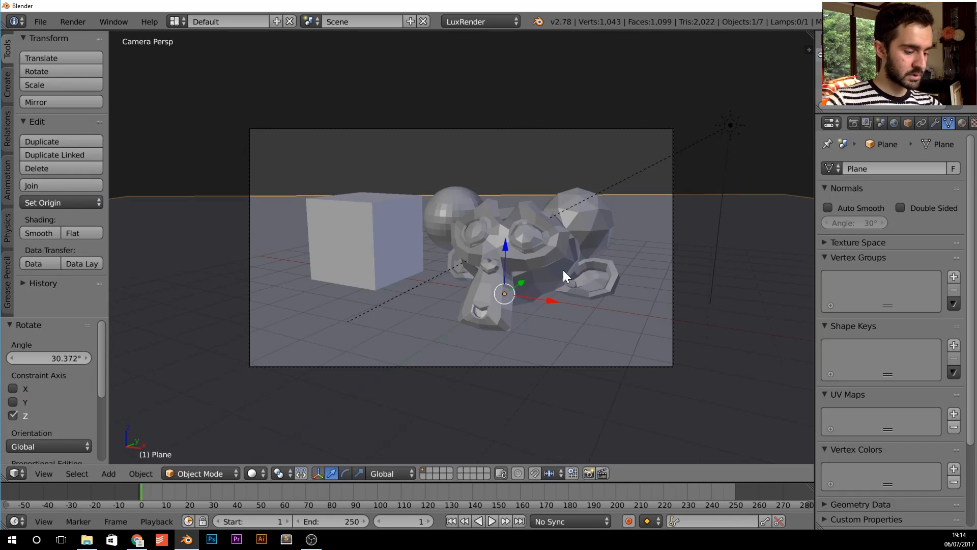
- Test-render the recomposed scene in LuxRender and look over the image
key(F12)
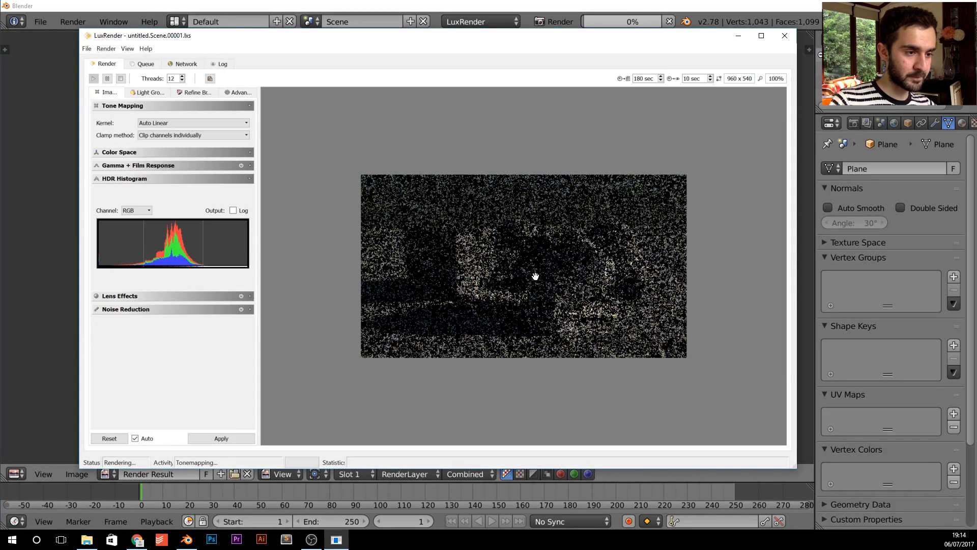
scroll(544, 270, up, 1)
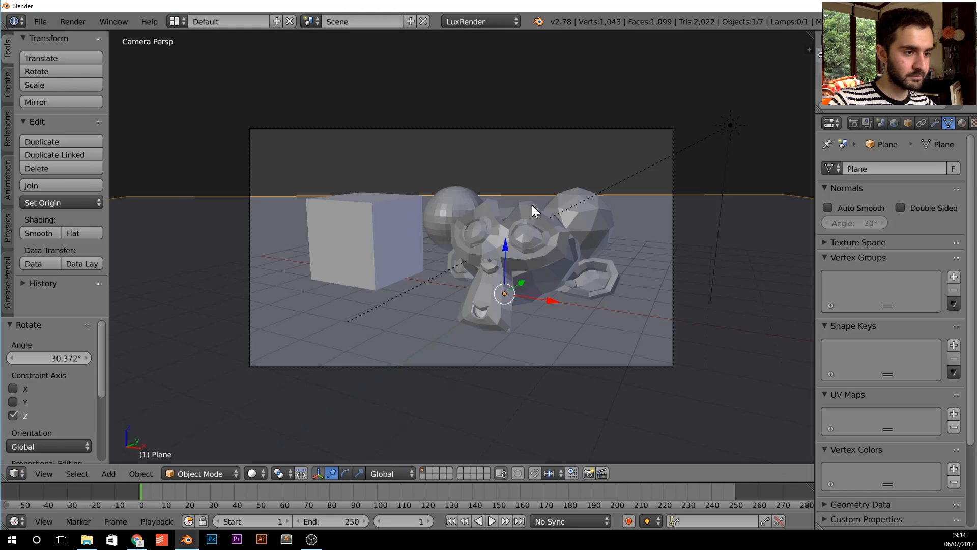
- Widen the properties editor and create a new material on the monkey head
right_click(565, 259)
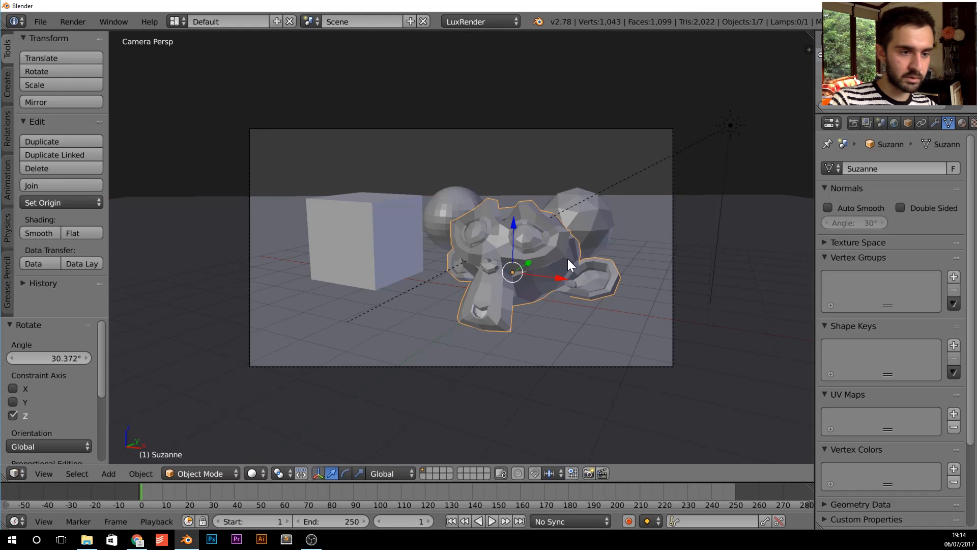
drag(814, 125, 773, 126)
click(921, 123)
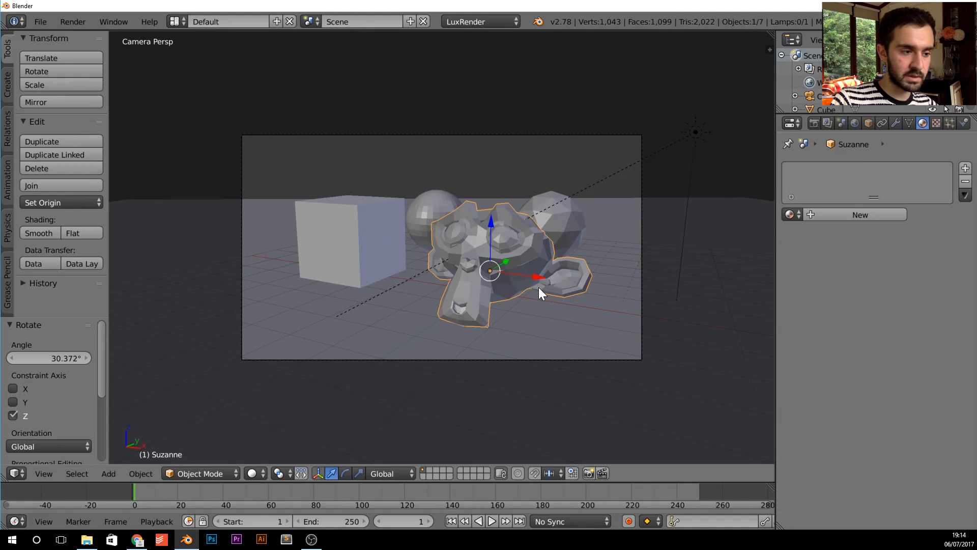
right_click(530, 258)
right_click(529, 257)
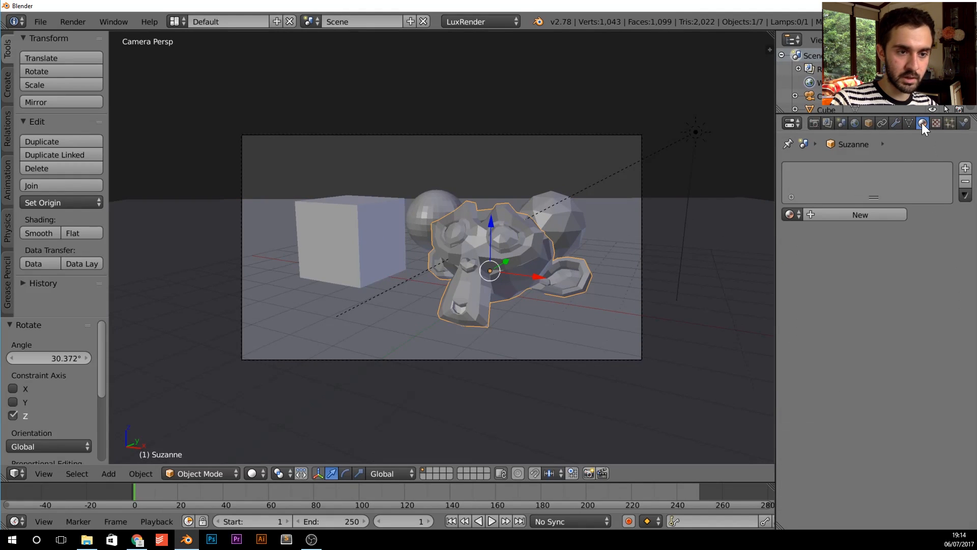
click(830, 211)
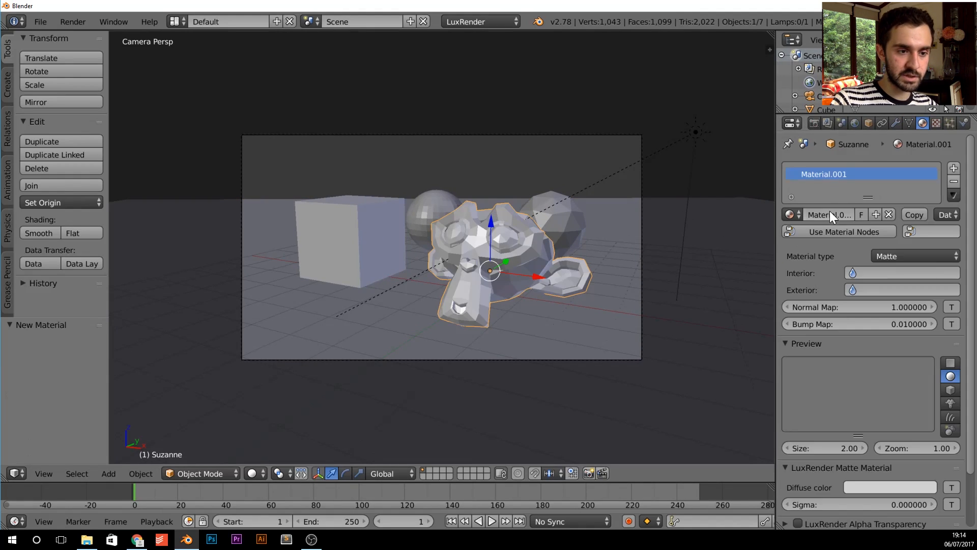
- Rename the monkey head's material to Glass
click(830, 215)
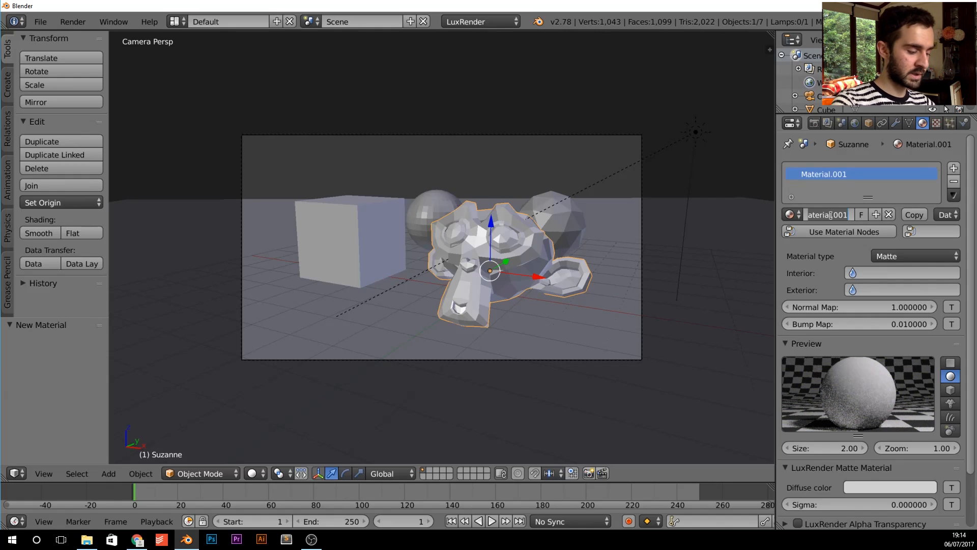
text(Glass)
key(Return)
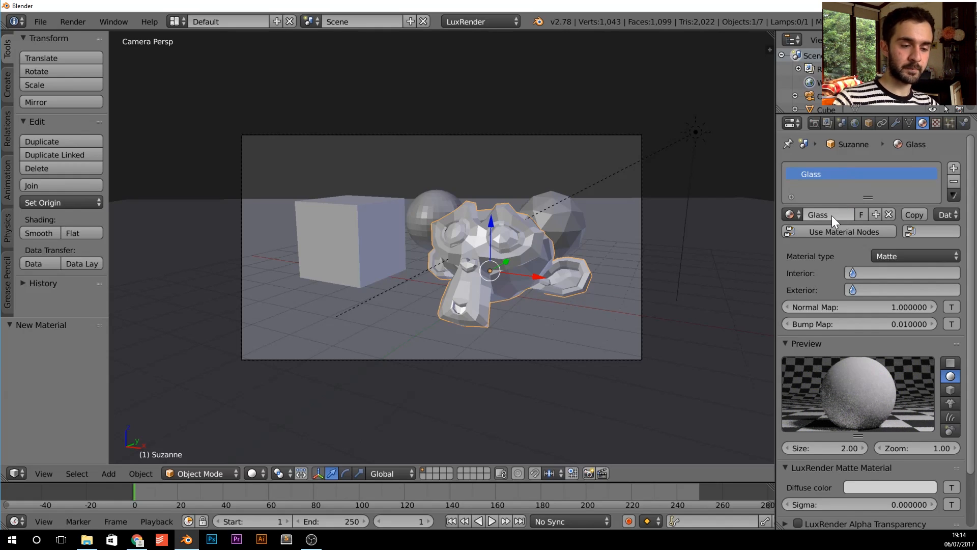
- Set the material type of the monkey head's material to Glass
scroll(831, 216, down, 3)
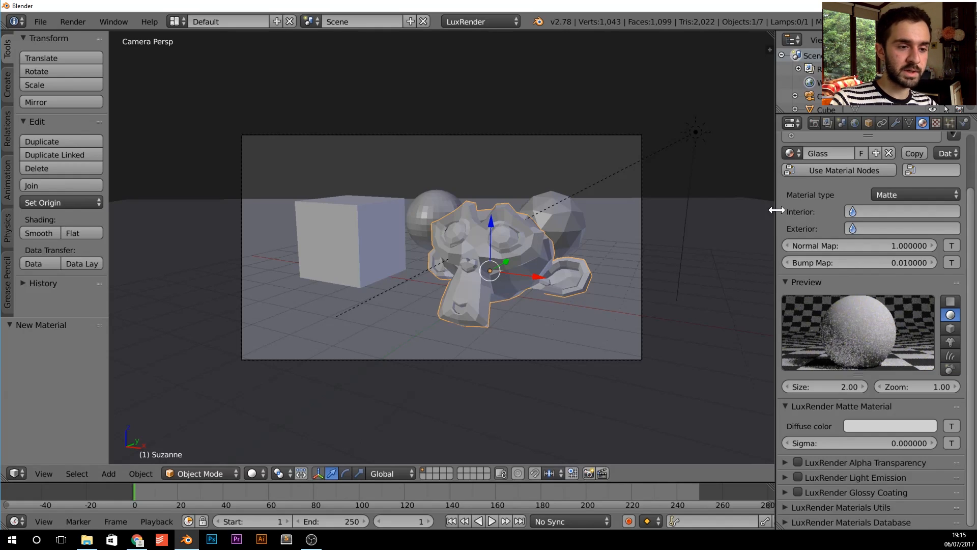
click(898, 191)
click(903, 236)
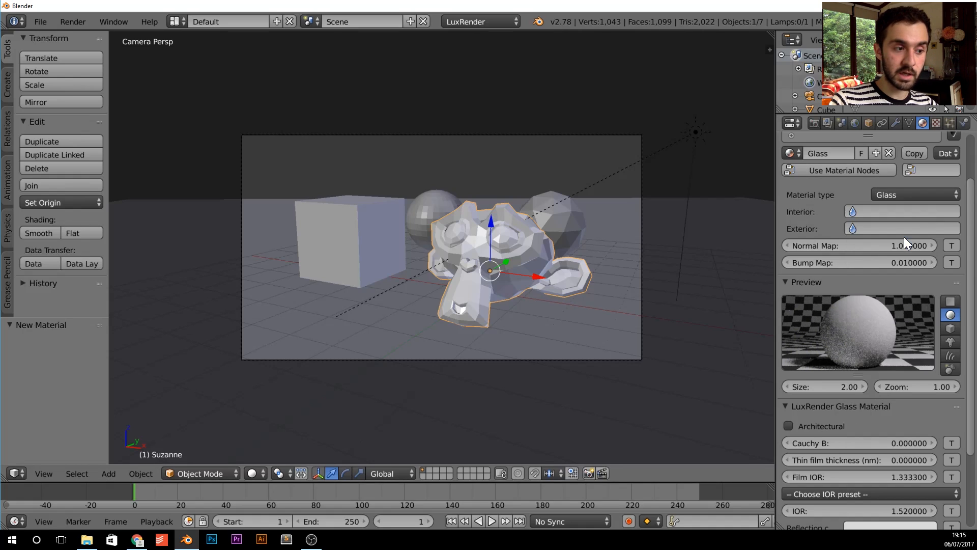
click(895, 196)
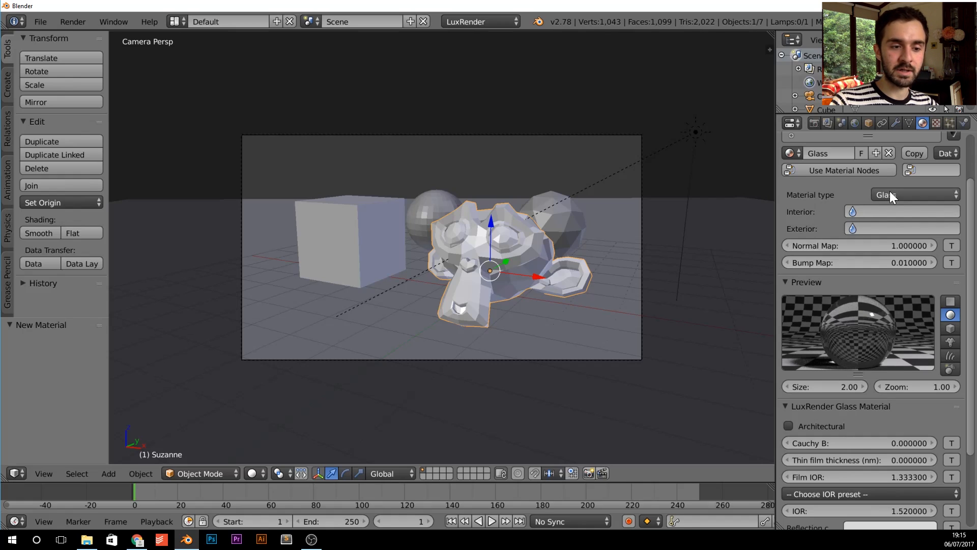
- Test-render the scene in LuxRender and inspect the clear glass monkey head up close
scroll(911, 302, down, 2)
scroll(905, 317, up, 3)
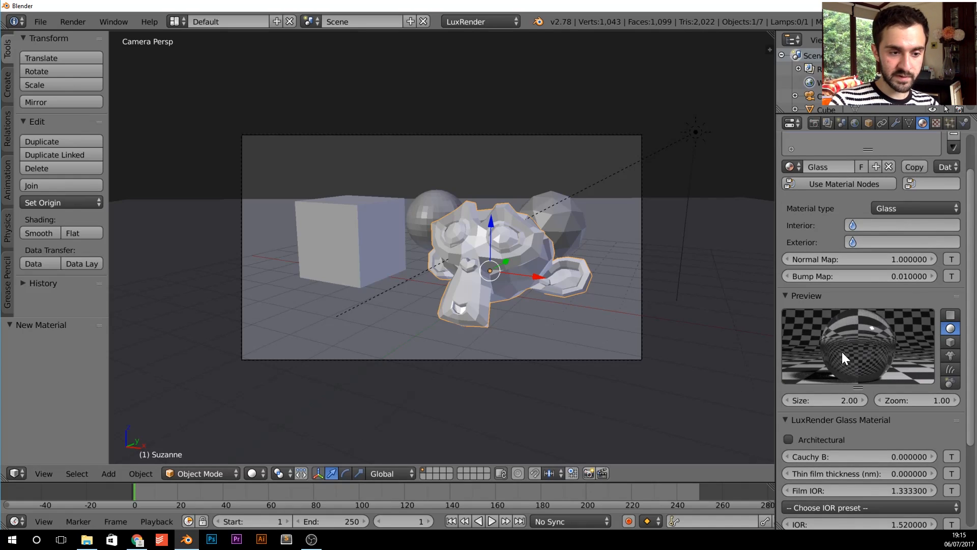
key(F12)
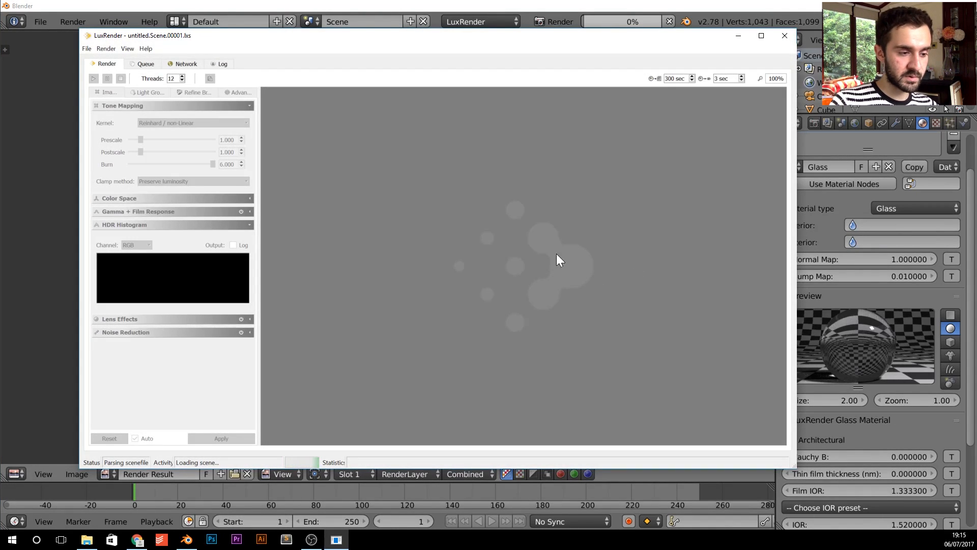
scroll(573, 302, up, 2)
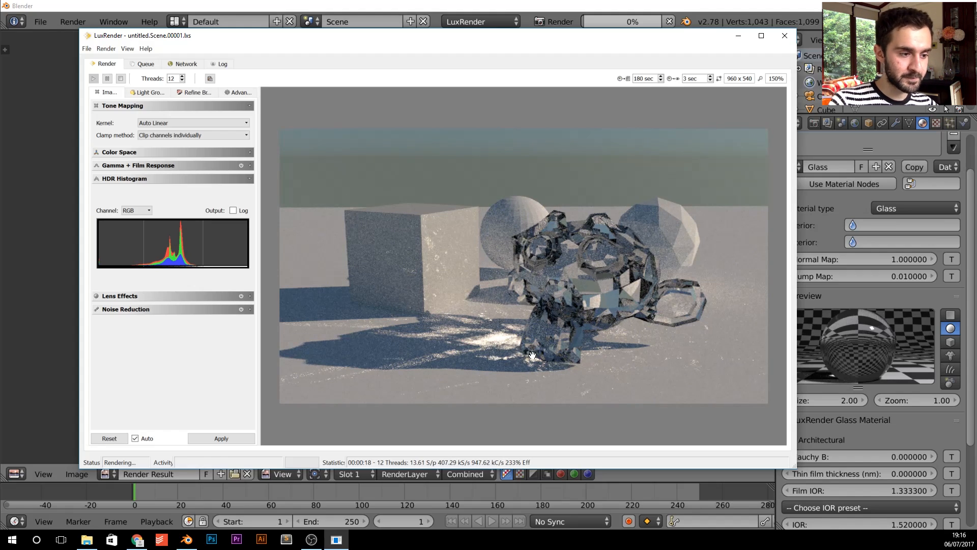
- Tint the glass material's transmission color red, with RGB values of 1.000, 0.157 and 0.177
scroll(884, 343, down, 3)
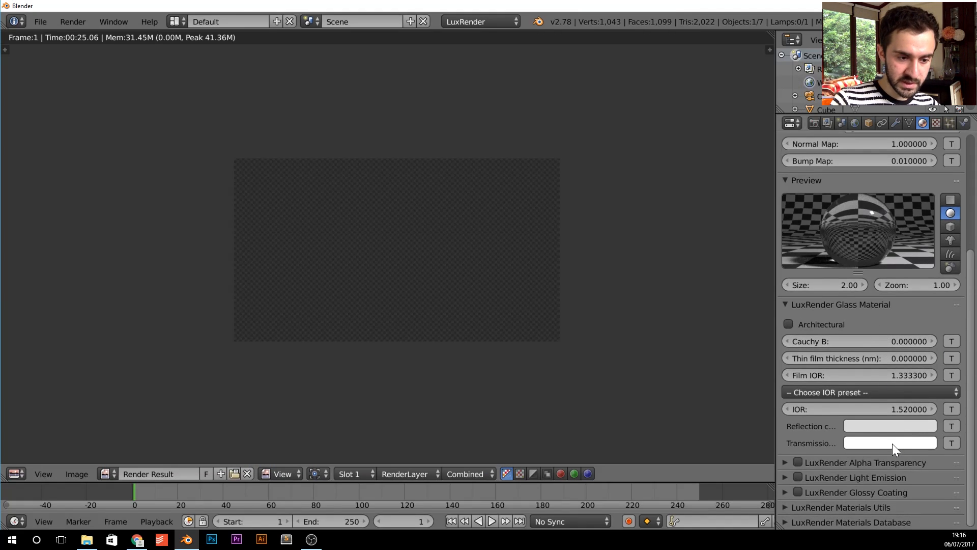
click(893, 444)
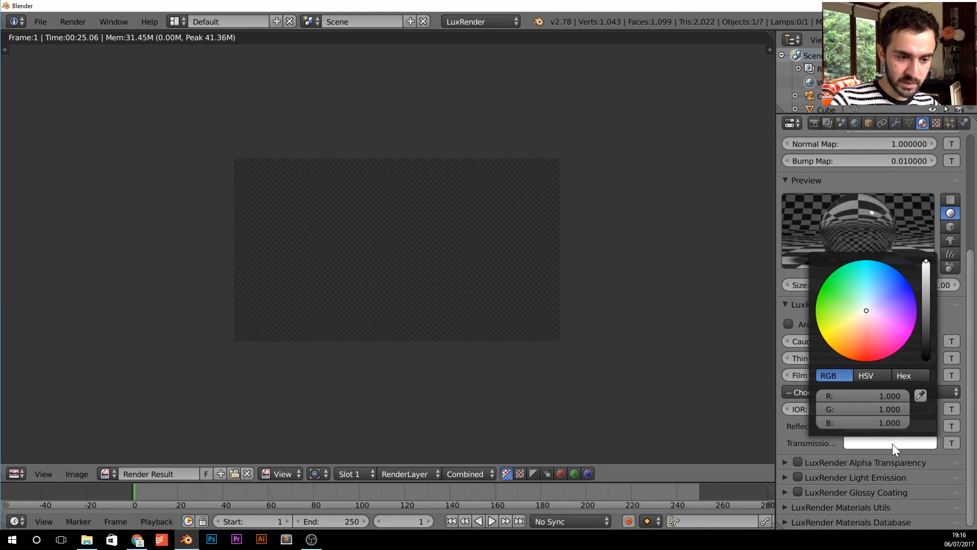
drag(867, 350, 868, 339)
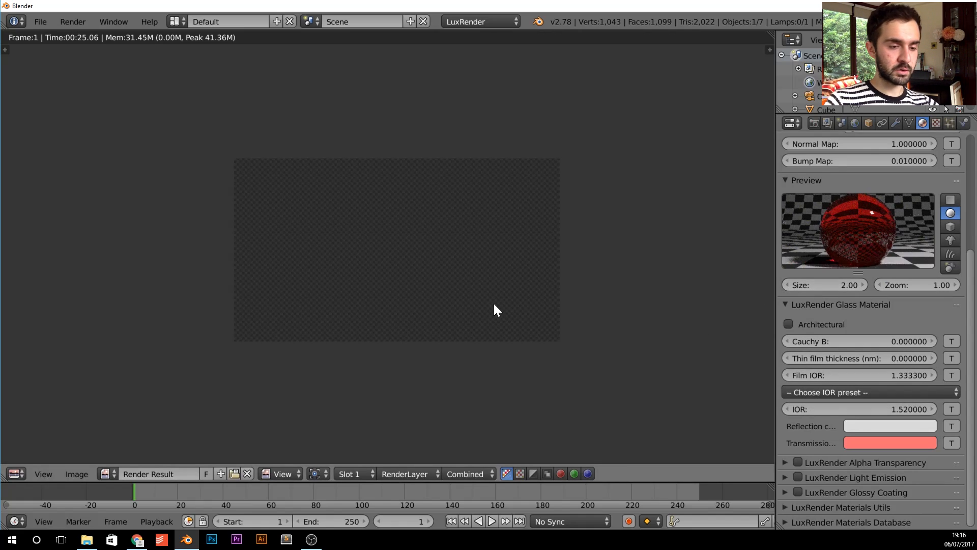
- Test-render the red glass monkey head in LuxRender, inspect it enlarged, and close the render window
key(F12)
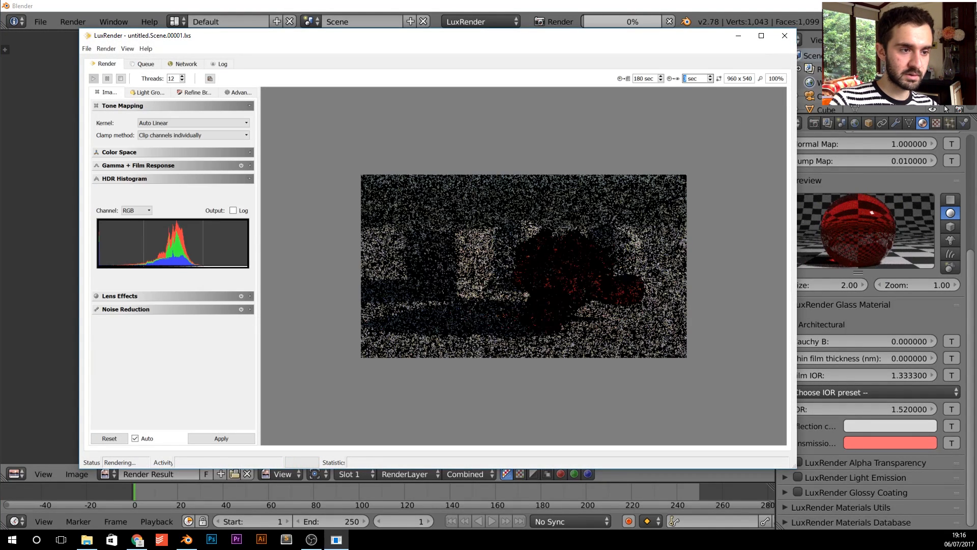
scroll(585, 289, up, 5)
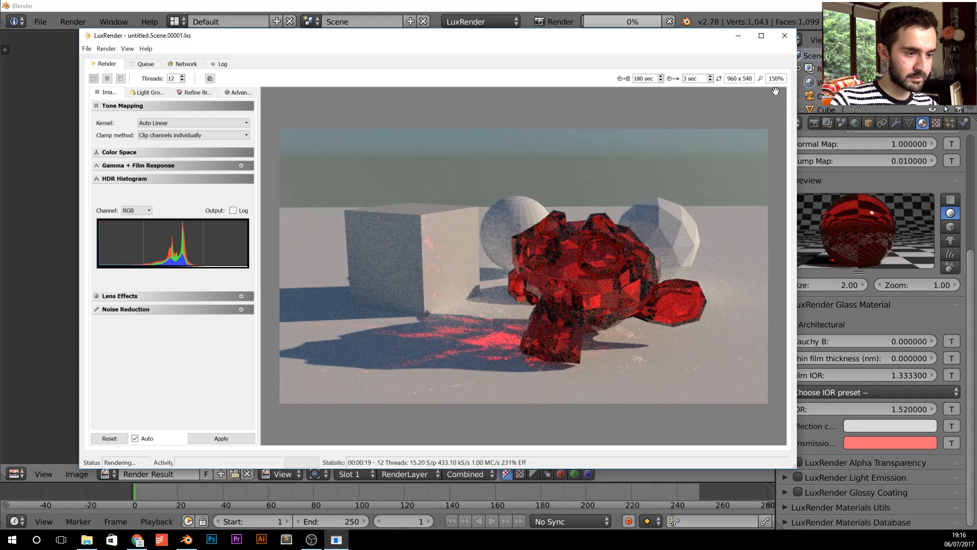
click(784, 34)
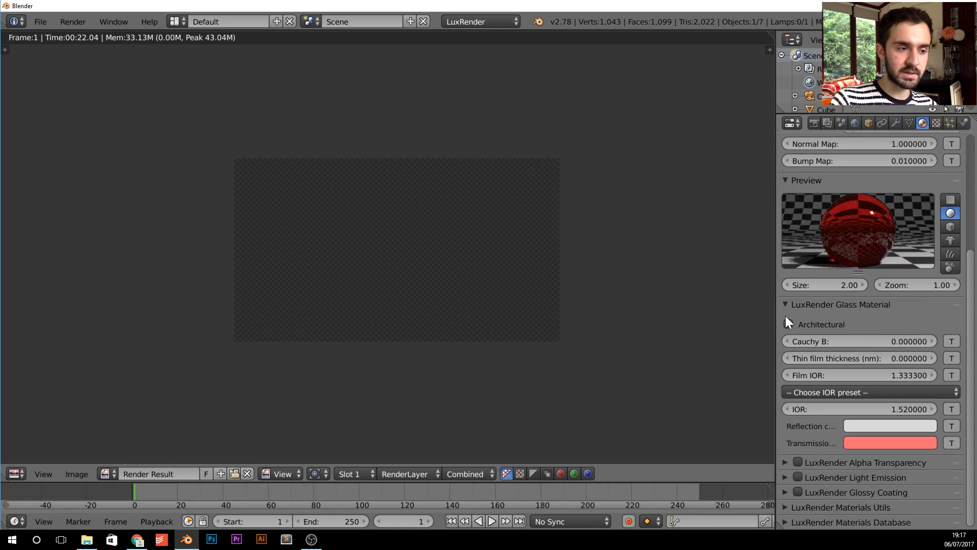
- Lower the HSV saturation of the glass transmission color to get a paler red tint
click(889, 443)
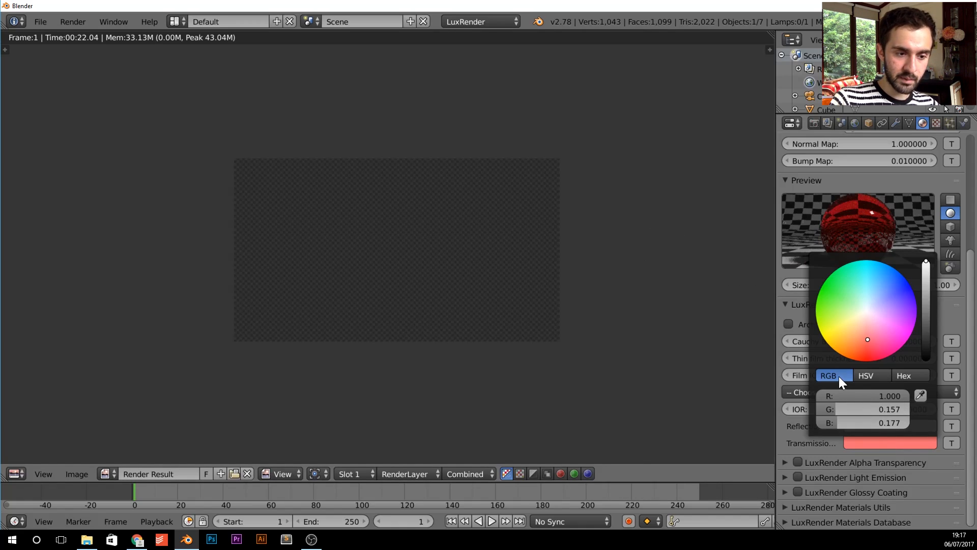
click(862, 381)
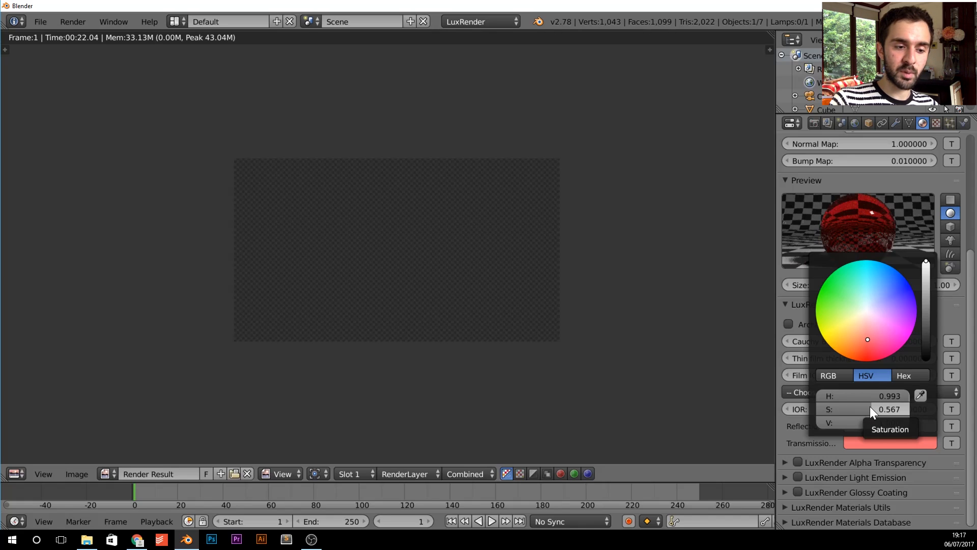
drag(871, 409, 851, 408)
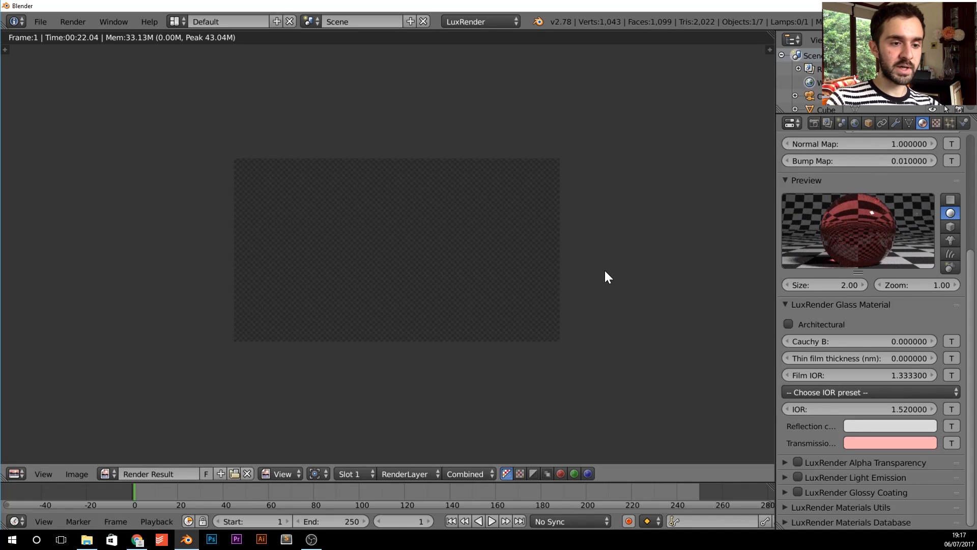
- Test-render the paler glass in LuxRender, inspect it enlarged, and return to the 3D scene
key(F12)
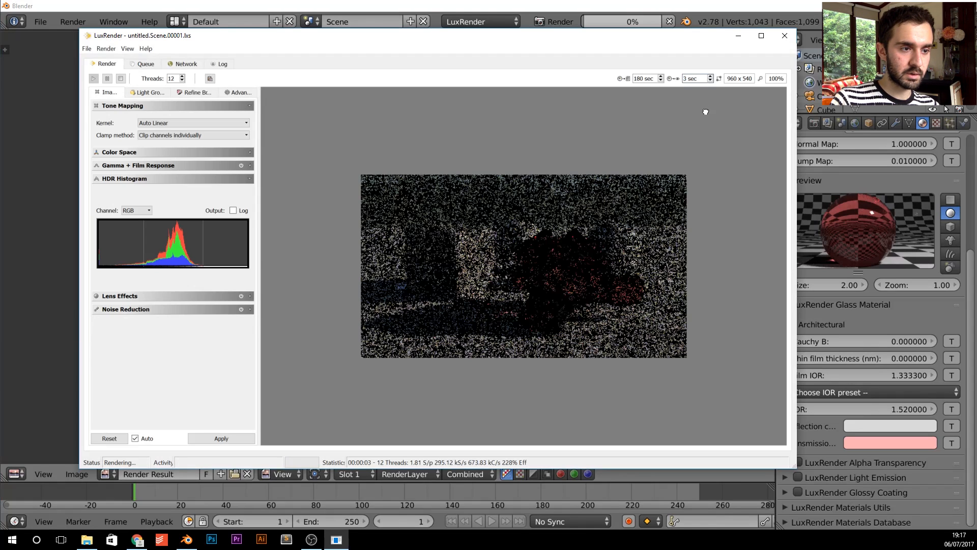
scroll(609, 270, up, 1)
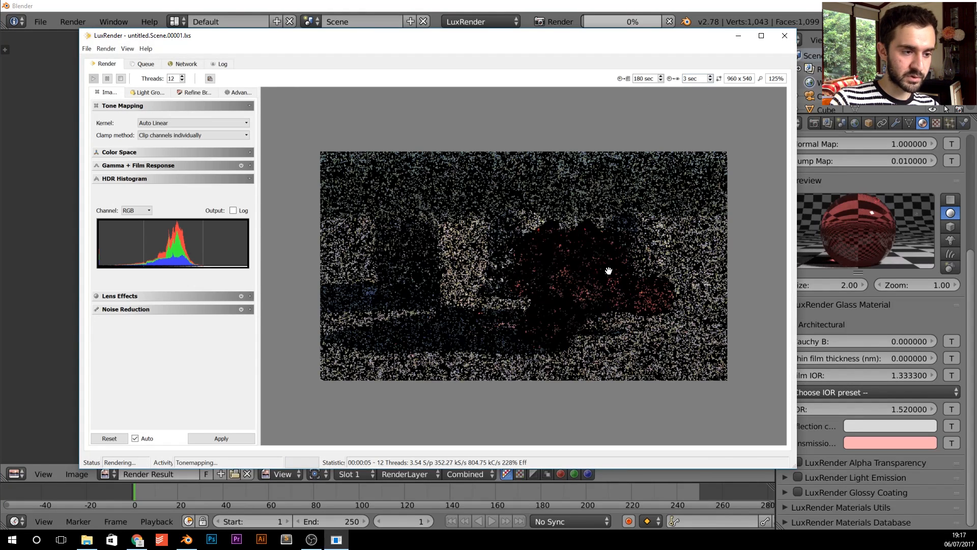
scroll(608, 270, up, 1)
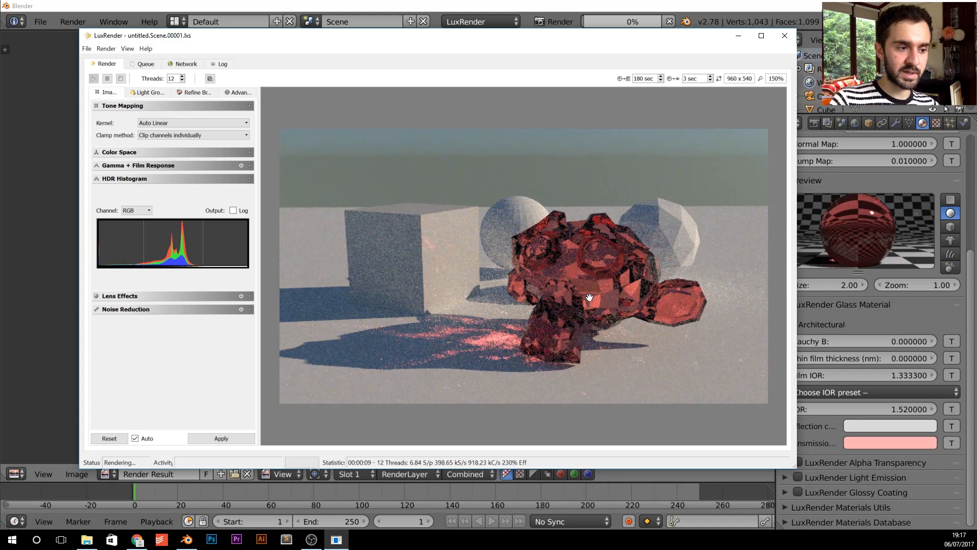
click(785, 36)
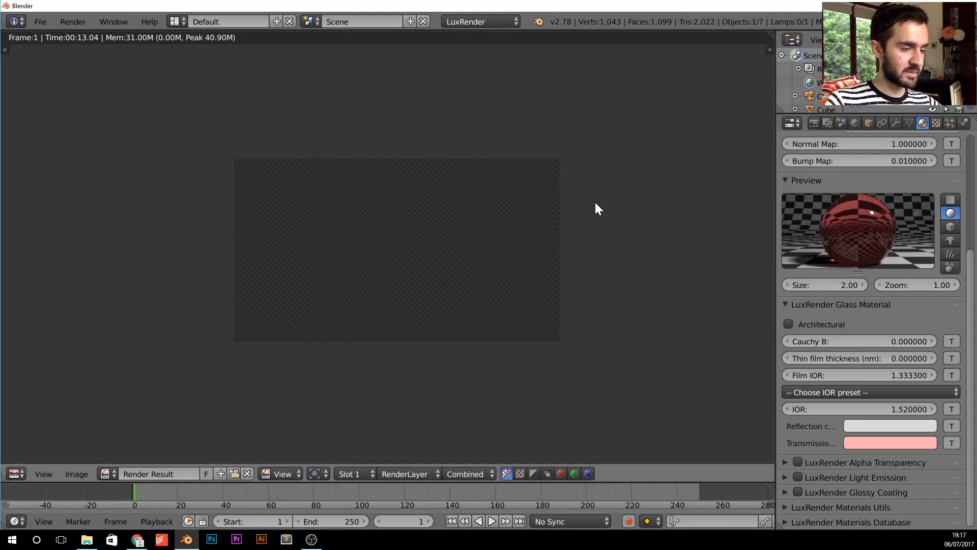
key(Escape)
- Move the sphere along the floor to the front of the cube, about 0.956 in X and -6.461 in Y
right_click(438, 200)
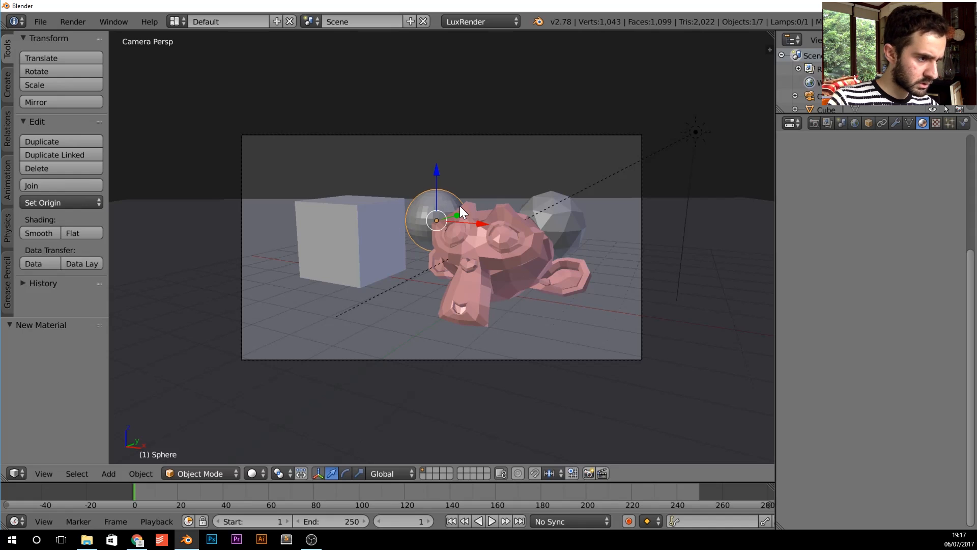
key(g)
key(shift+z)
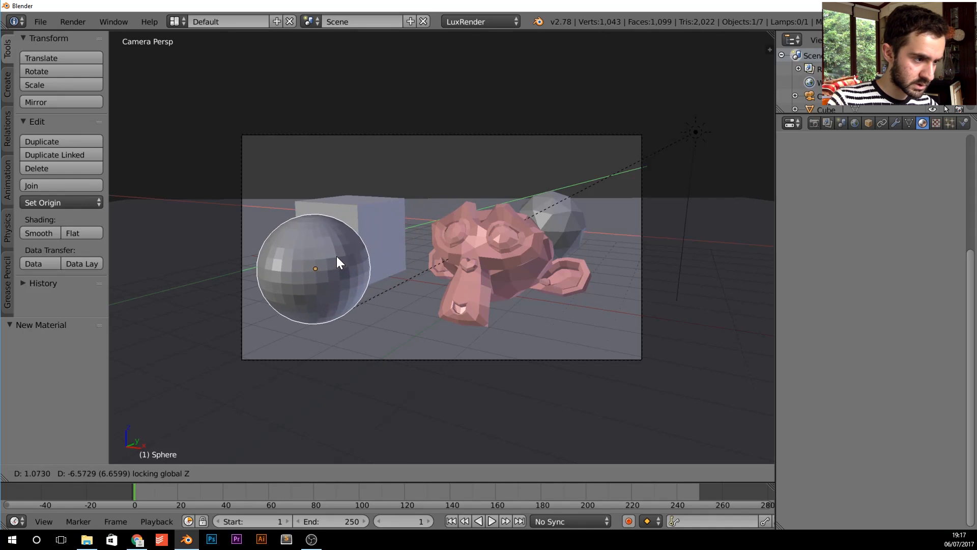
click(336, 255)
- Move the cube back behind the sphere along the floor, about -0.986 in X and 2.807 in Y
right_click(384, 212)
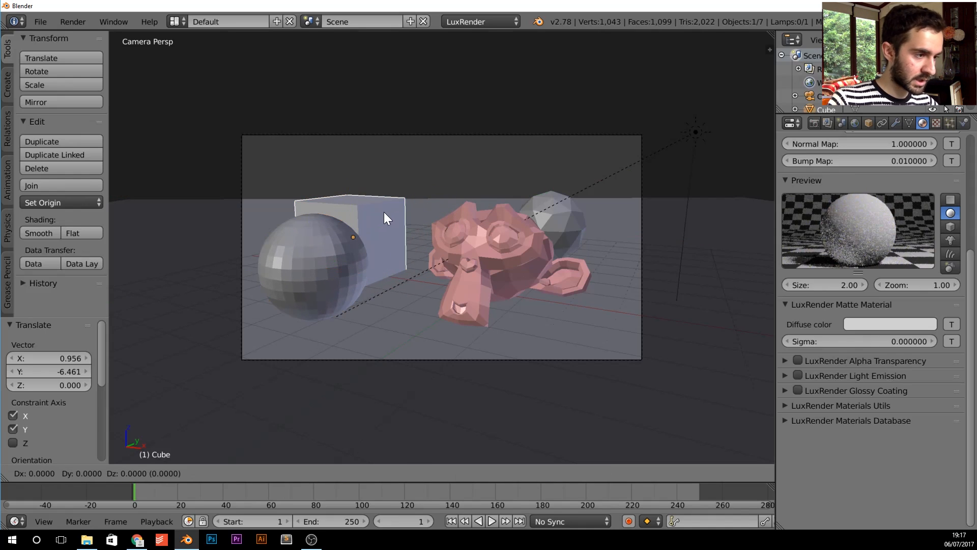
key(shift+z)
click(424, 195)
- Shift the sphere slightly back along the floor, about -0.423 in X and 0.620 in Y
right_click(347, 255)
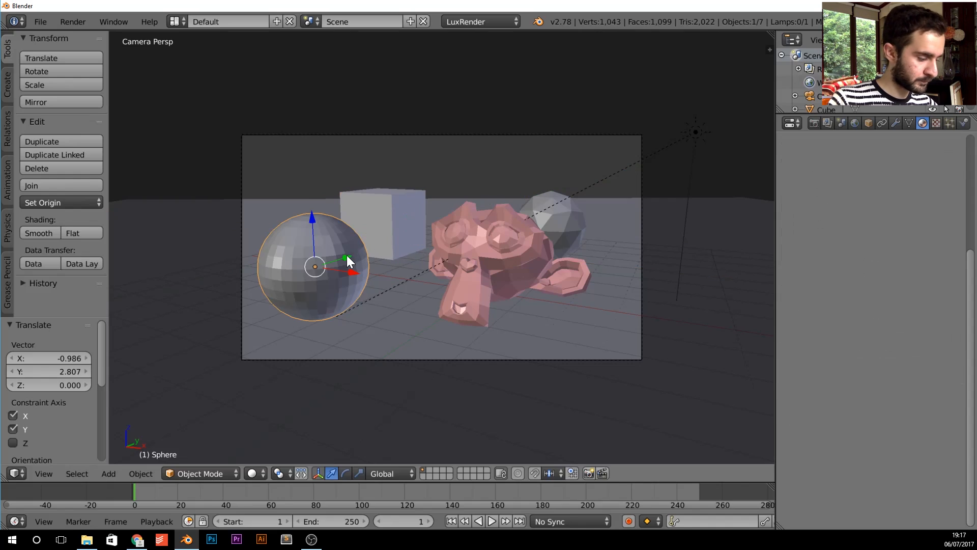
key(g)
key(shift+z)
click(355, 245)
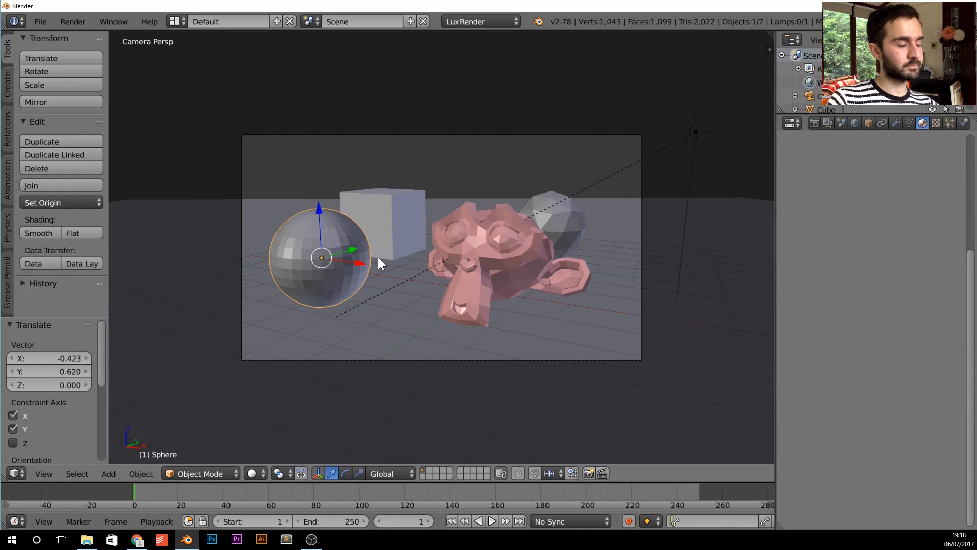
- Apply smooth shading to the sphere
click(47, 232)
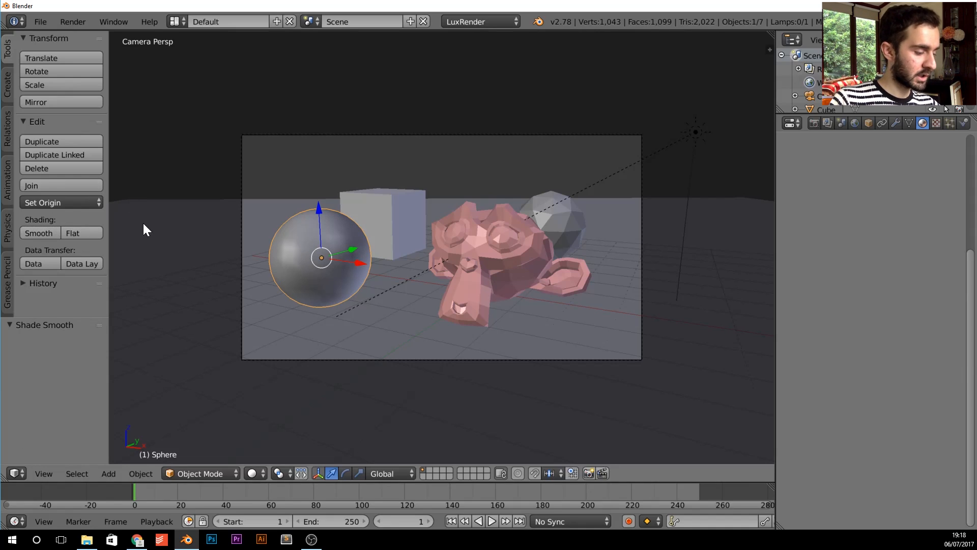
key(t)
key(t)
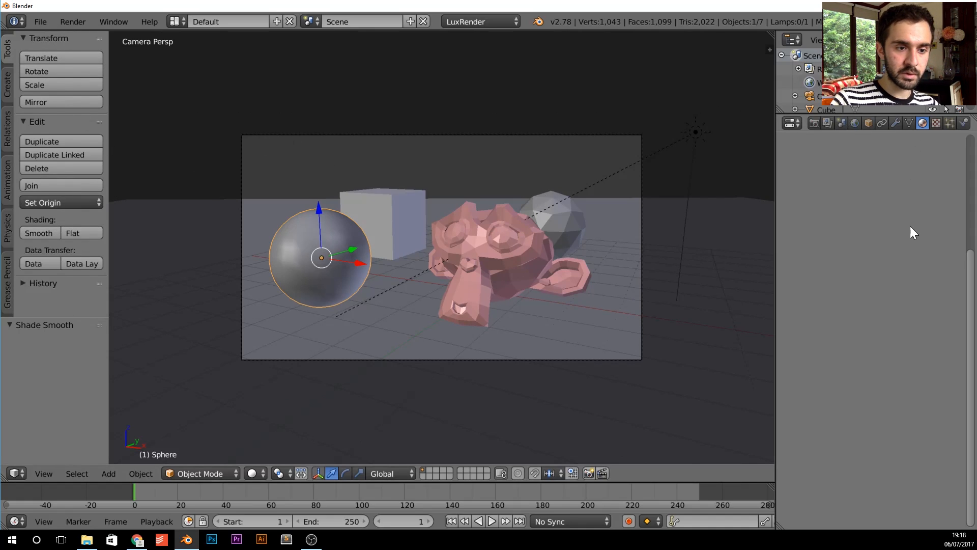
- Create a new material on the sphere and name it Glossy
scroll(910, 227, up, 5)
click(855, 201)
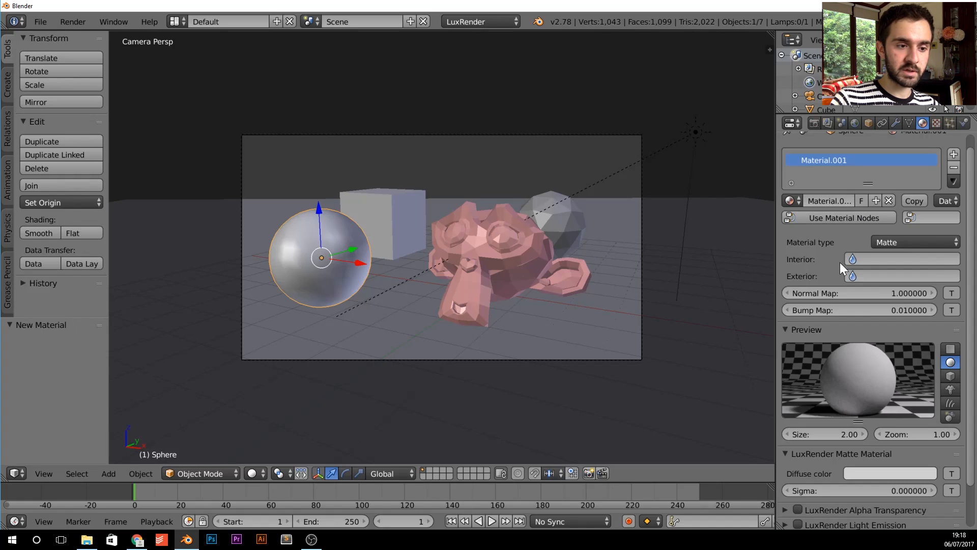
click(827, 200)
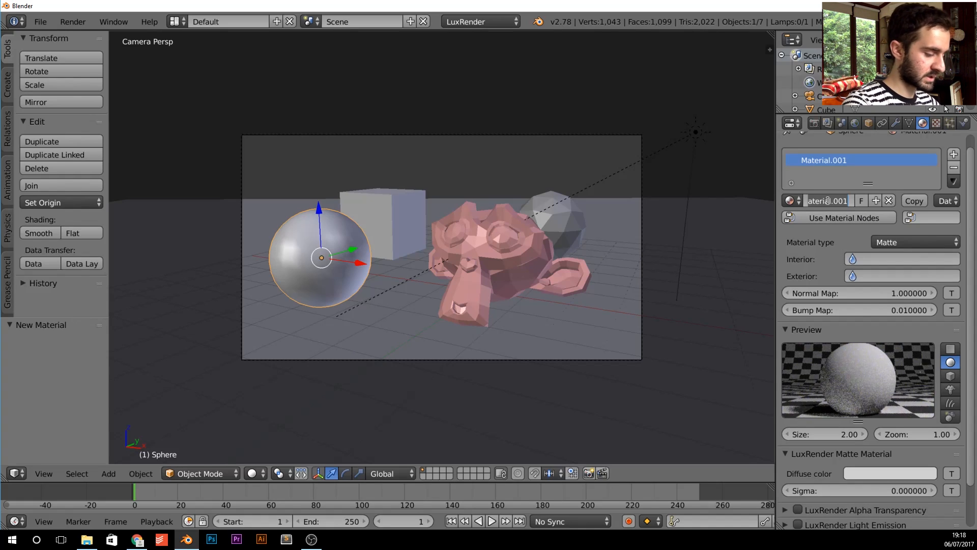
text(Glossy)
key(Return)
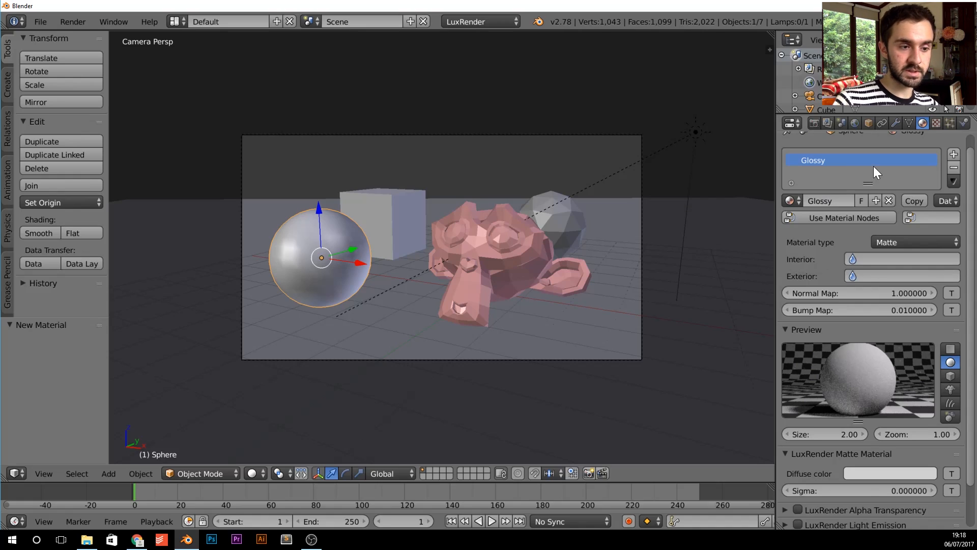
- Browse the LuxRender material types and set the sphere's Glossy material to Car Paint
click(932, 239)
scroll(935, 247, up, 2)
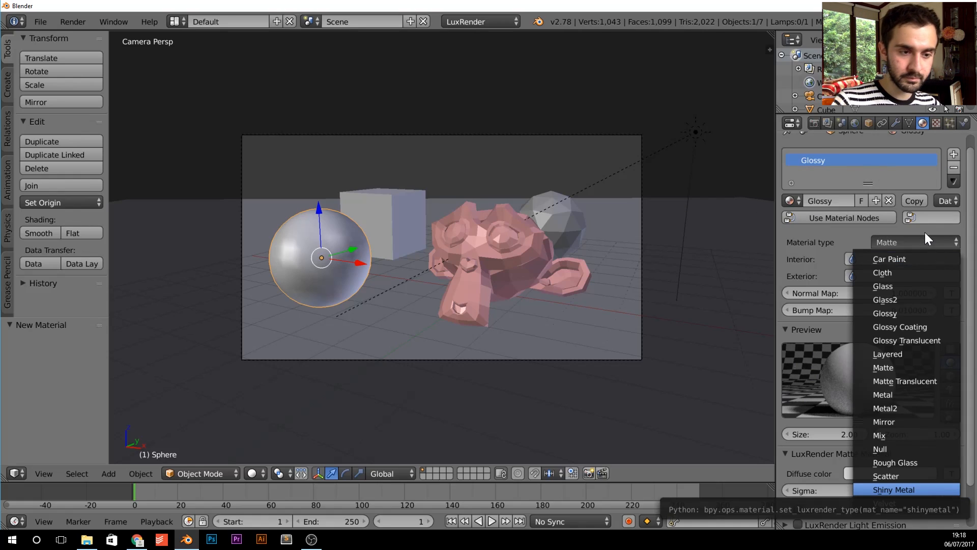
click(943, 241)
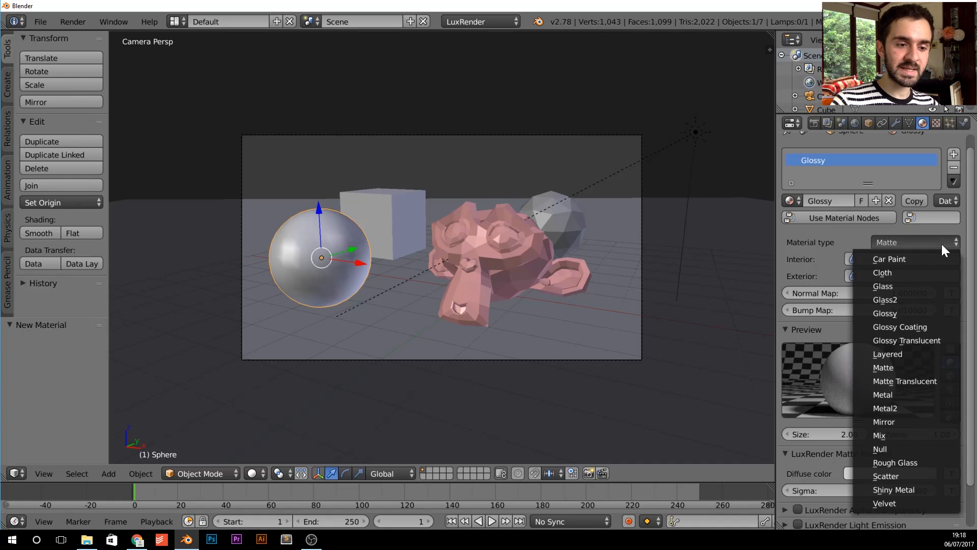
click(936, 258)
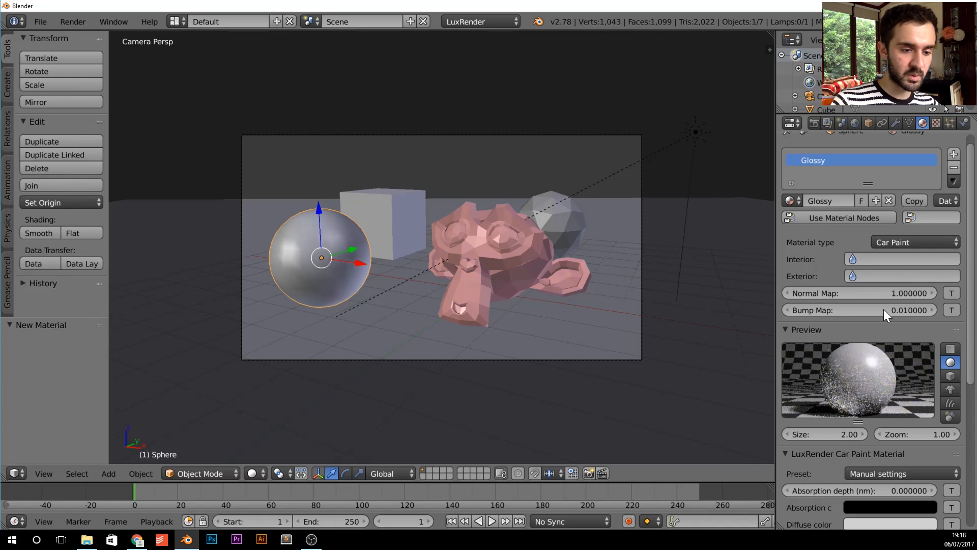
- Set the diffuse color of the sphere's car paint material to purple, trying red first
scroll(883, 310, down, 5)
click(892, 429)
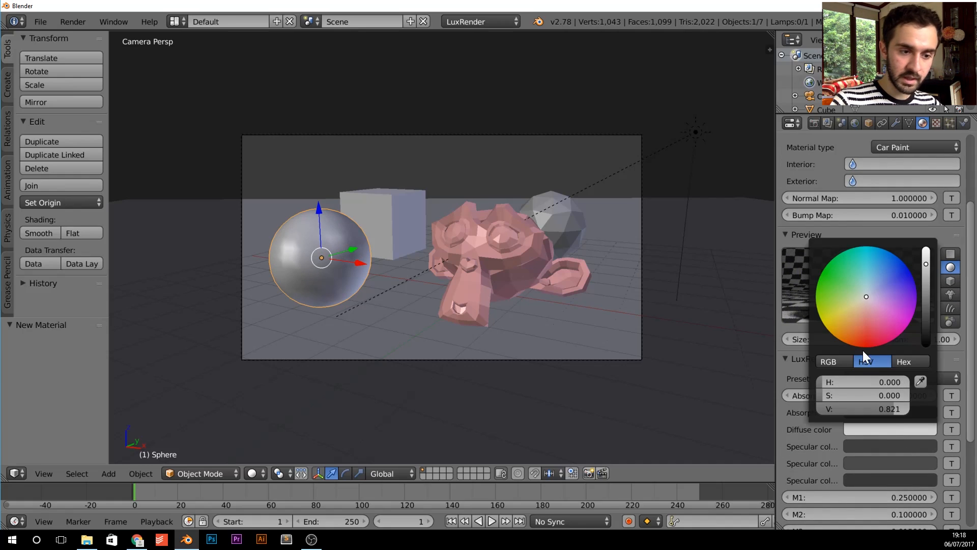
click(864, 327)
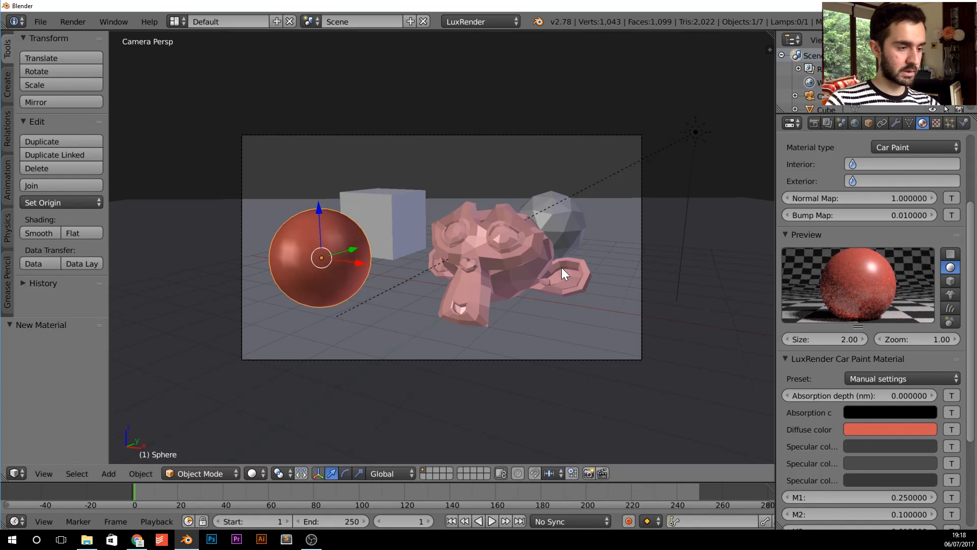
click(883, 428)
click(898, 302)
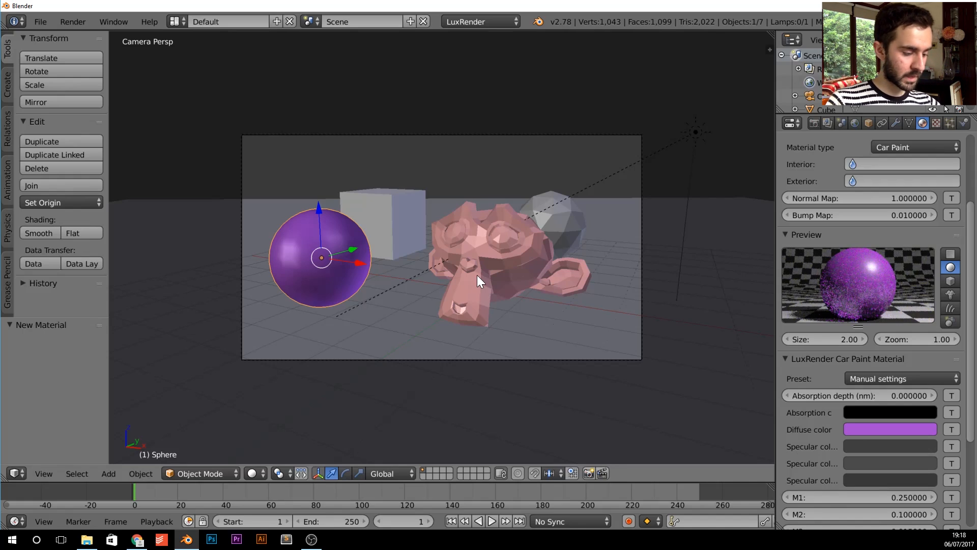
- Test-render the scene with a 3 sec display interval, inspect the purple car paint sphere, and close the render window
key(F12)
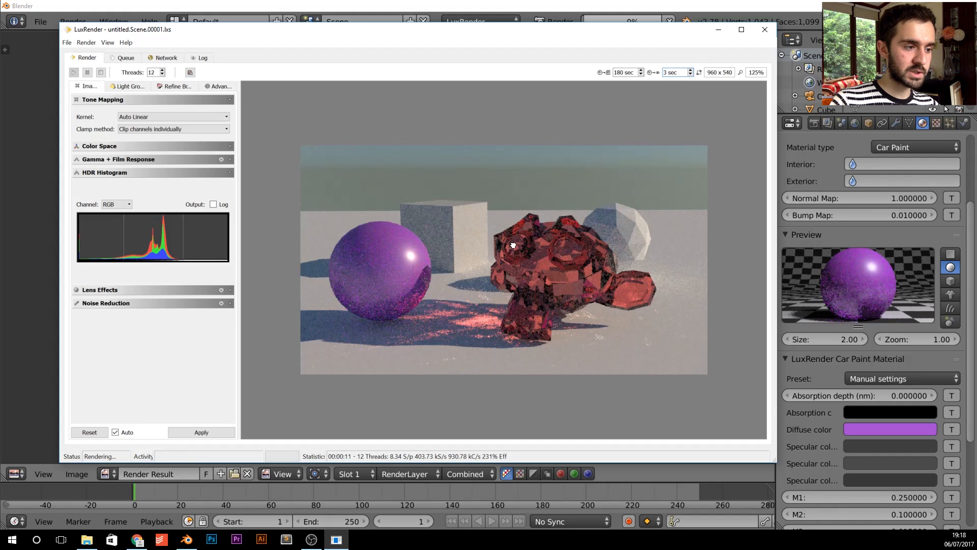
scroll(385, 267, up, 1)
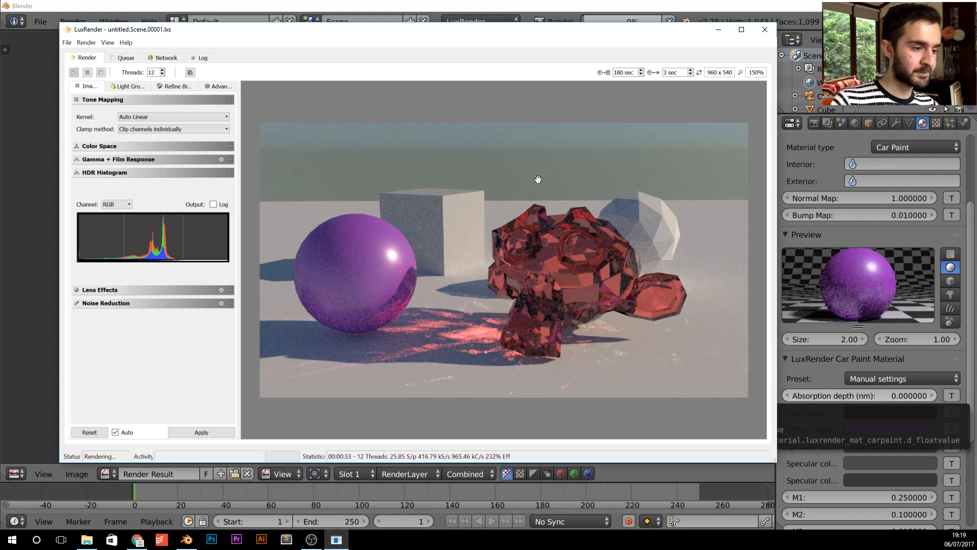
click(764, 29)
- Change the sphere's material type to Glossy with a magenta diffuse color and check it in a brief test render
click(906, 146)
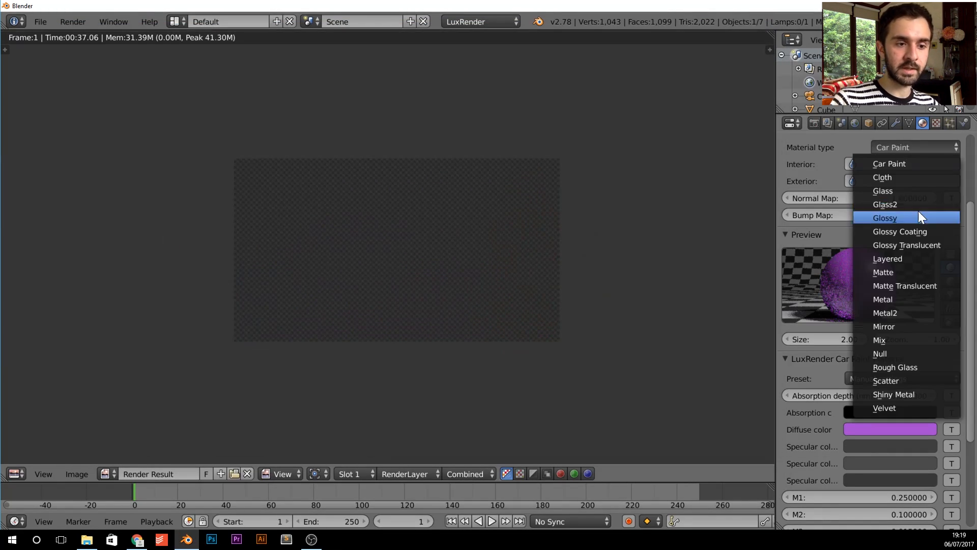
click(918, 213)
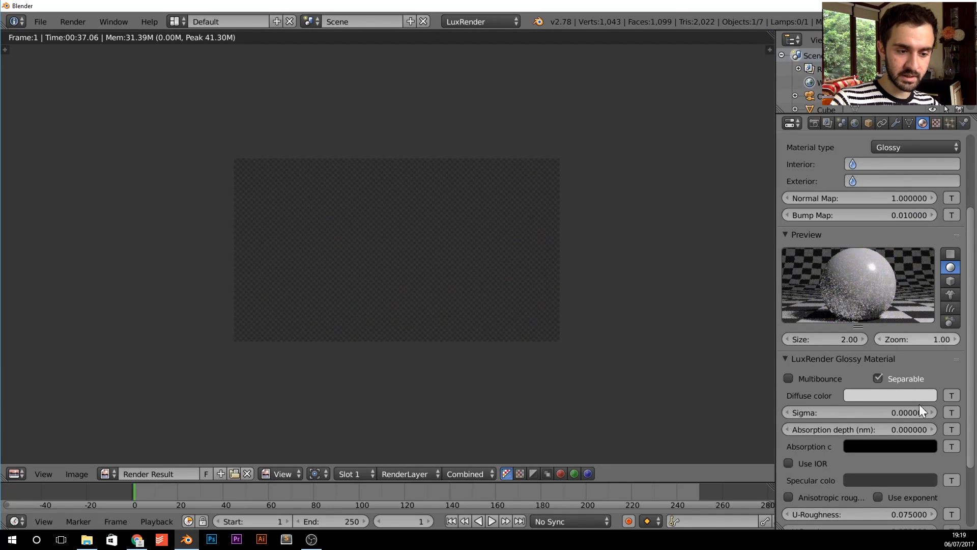
scroll(919, 404, down, 1)
click(881, 367)
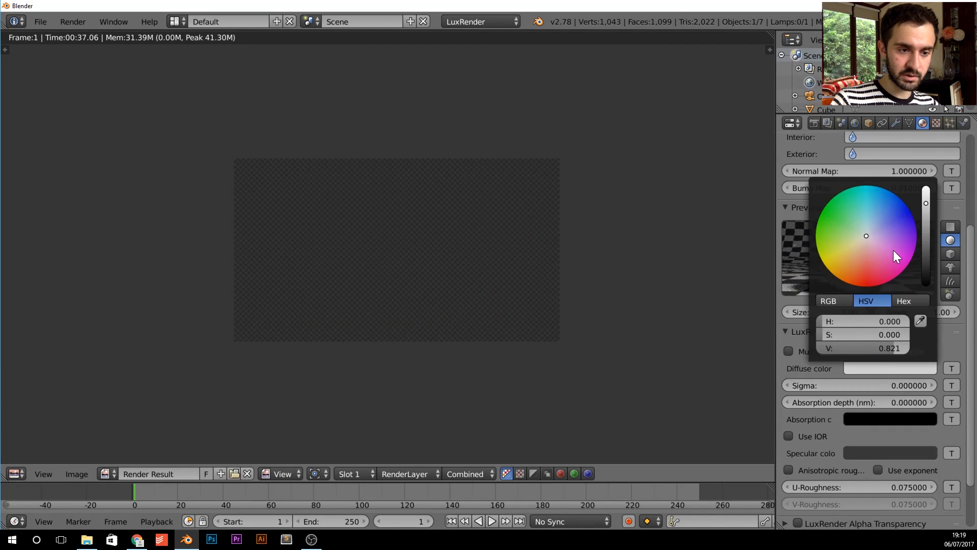
drag(893, 249, 892, 250)
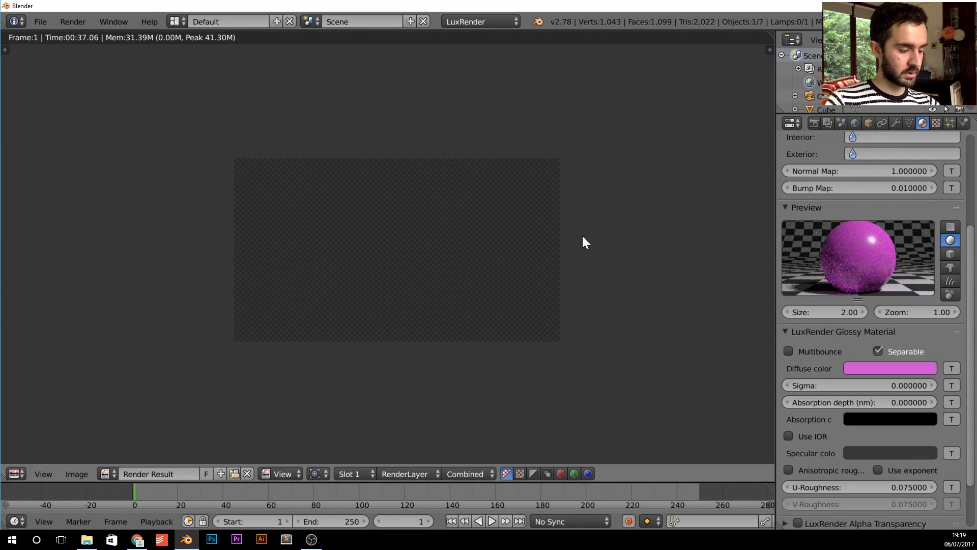
key(F12)
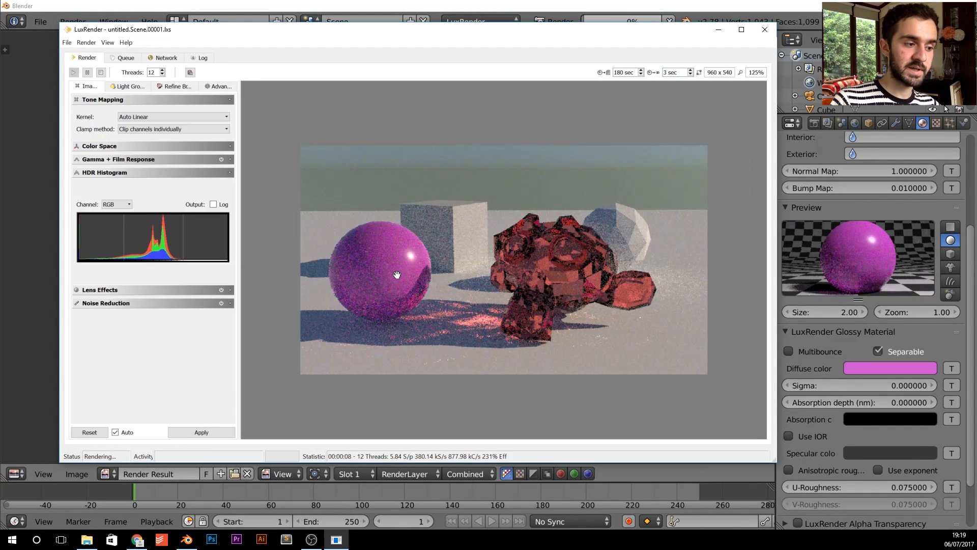
click(765, 29)
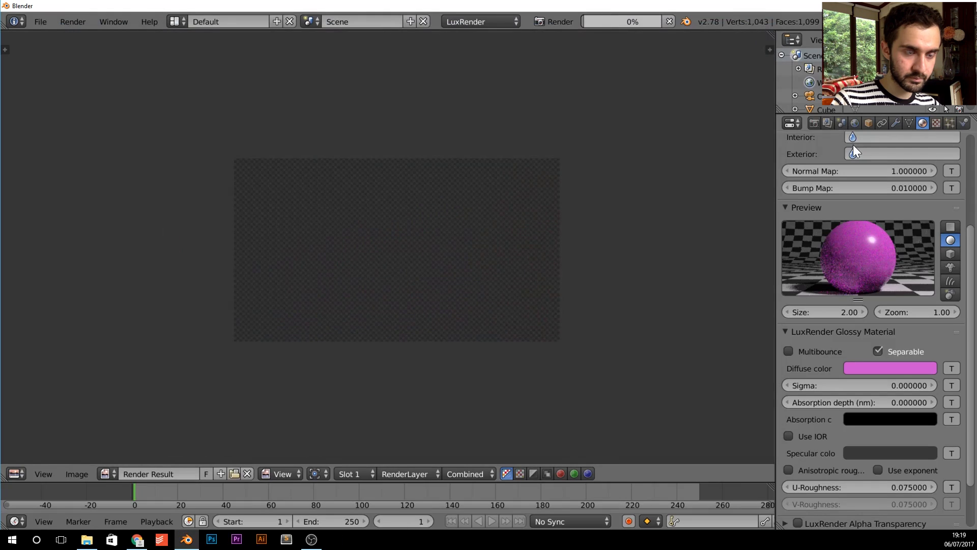
- Set the U-Roughness of the sphere's glossy material to 0.01
scroll(814, 233, up, 2)
scroll(814, 233, down, 4)
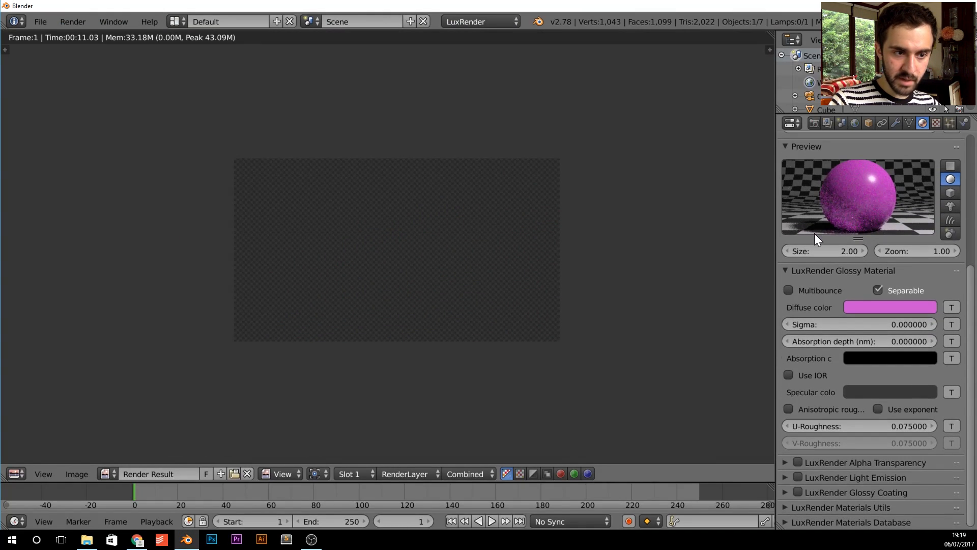
double_click(888, 426)
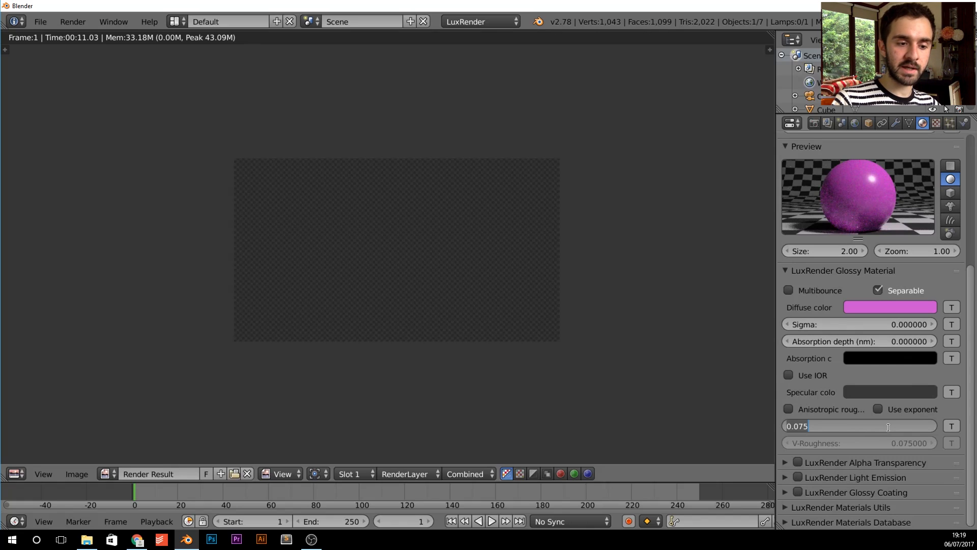
key(BackSpace)
key(BackSpace)
text(1)
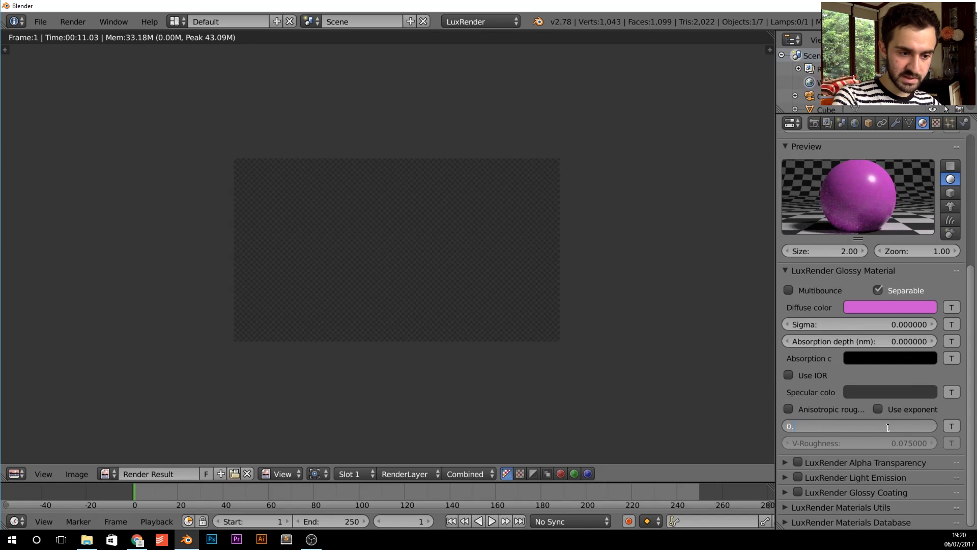
key(Return)
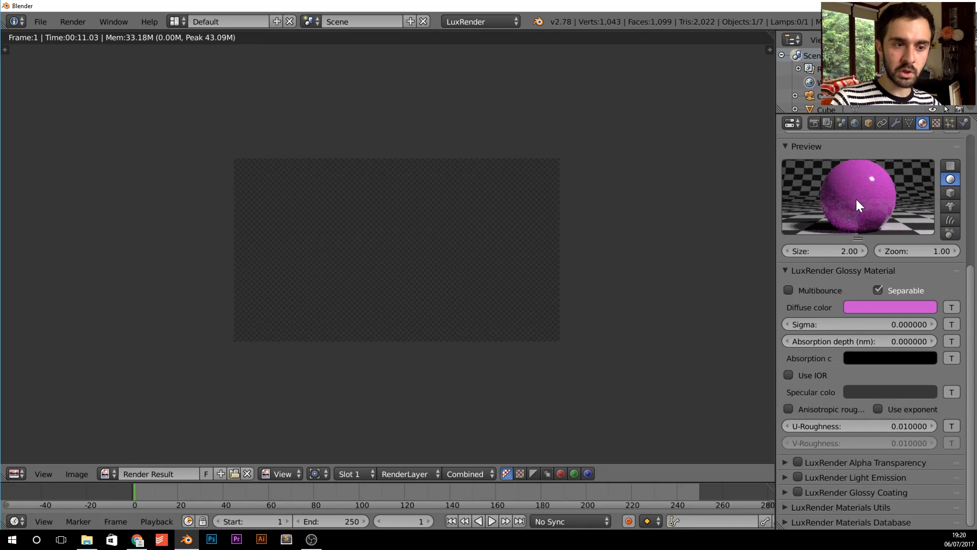
- Test-render the scene with a 3 sec display interval and inspect the reflections on the magenta glossy sphere
key(F12)
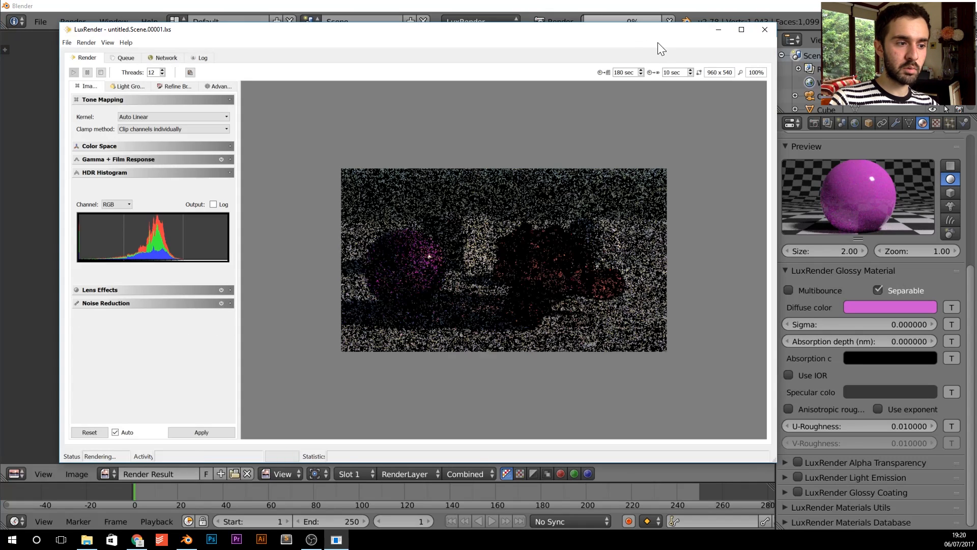
drag(640, 35, 661, 37)
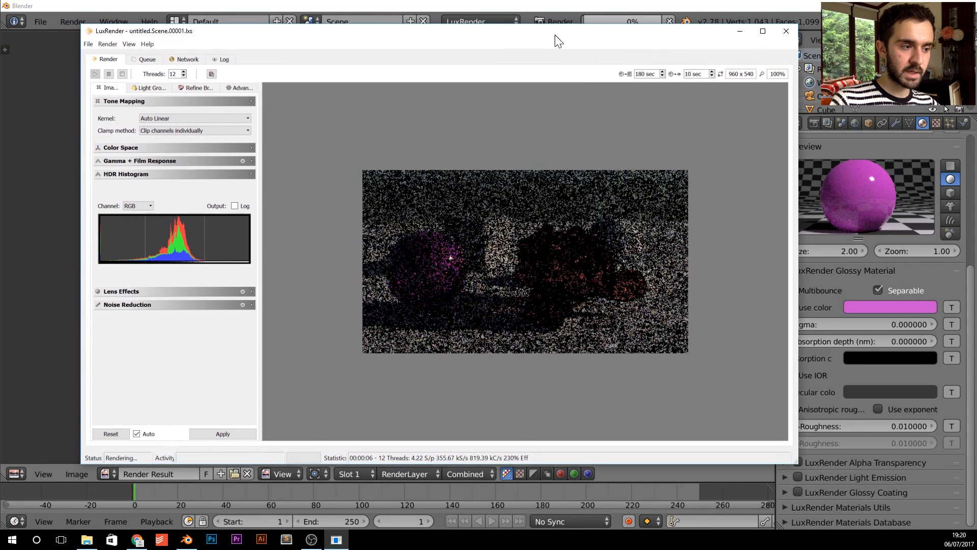
drag(555, 36, 559, 37)
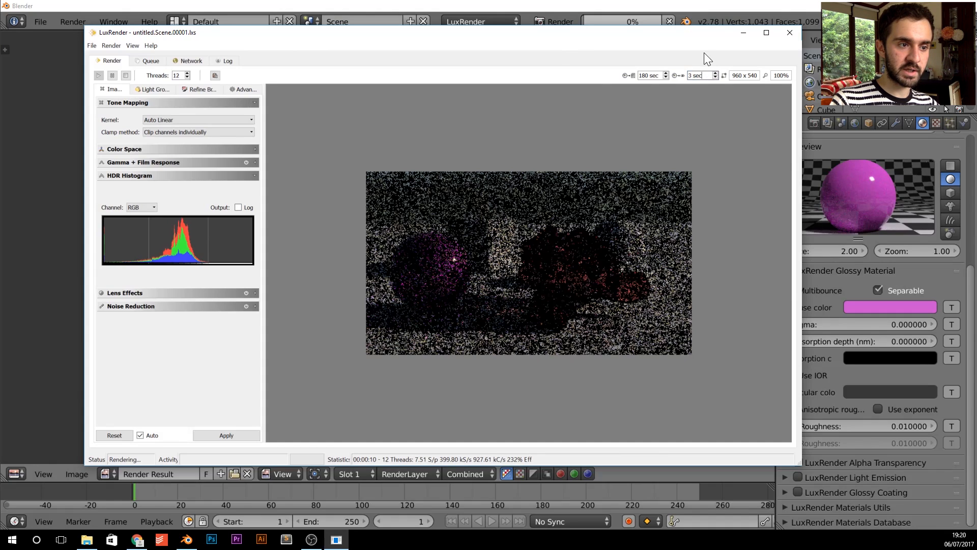
scroll(489, 233, up, 1)
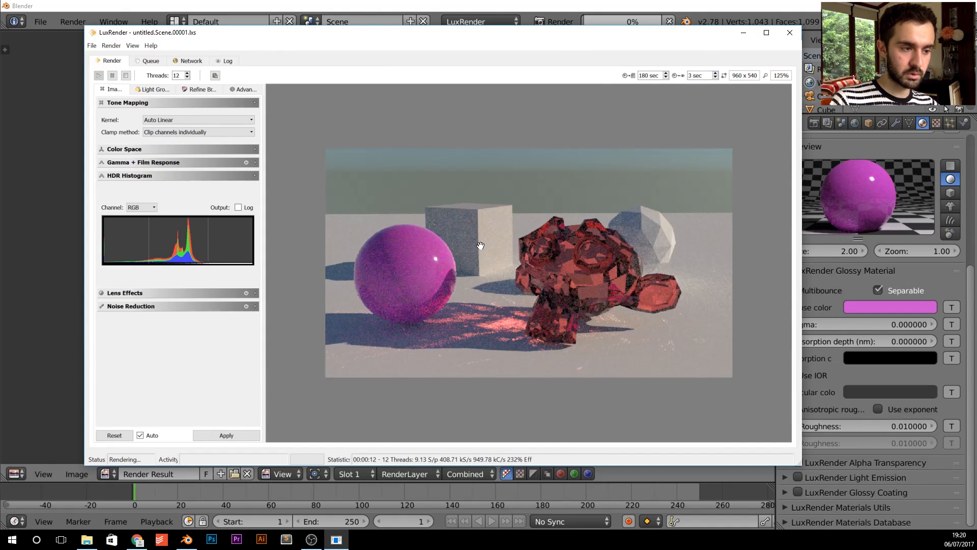
scroll(480, 245, up, 1)
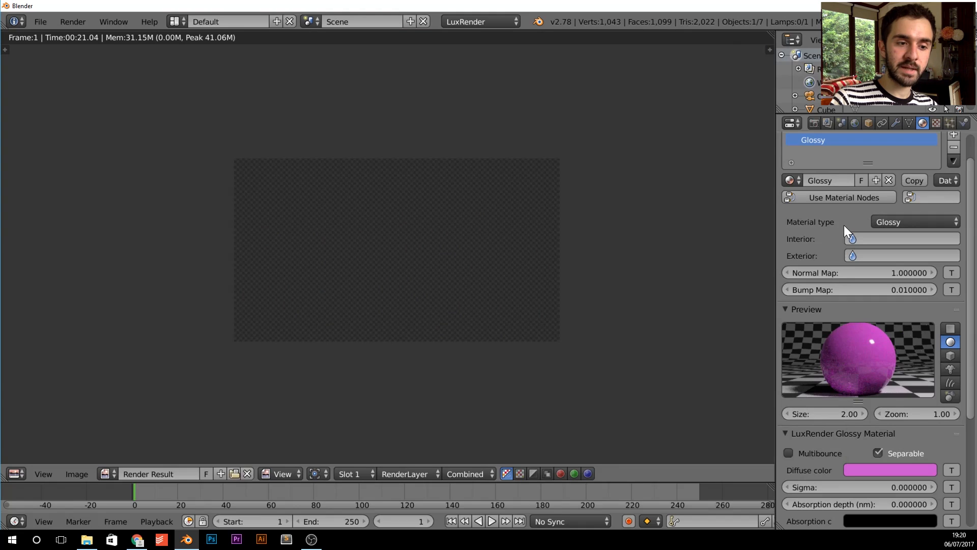
- Switch the sphere's material type to Shiny Metal and bring its settings into view
click(886, 221)
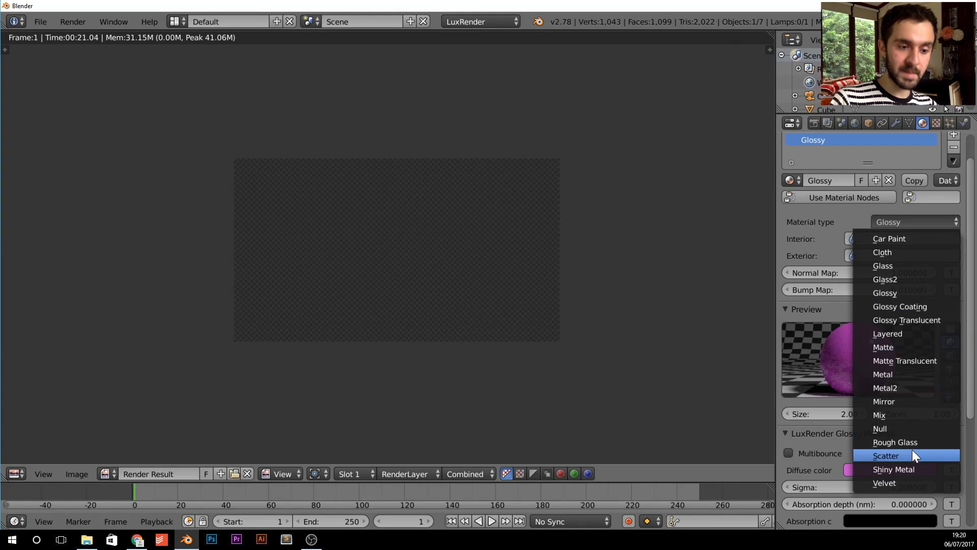
click(906, 469)
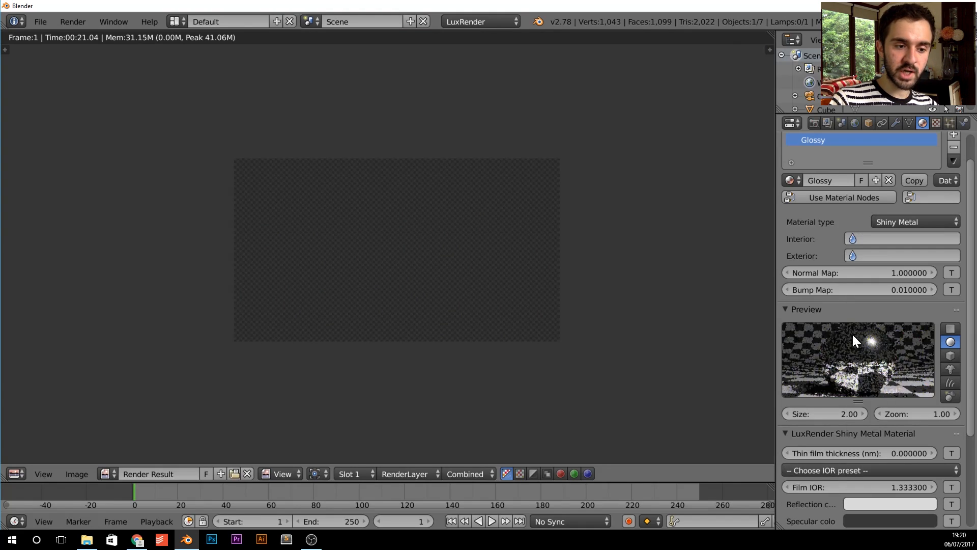
scroll(827, 302, down, 4)
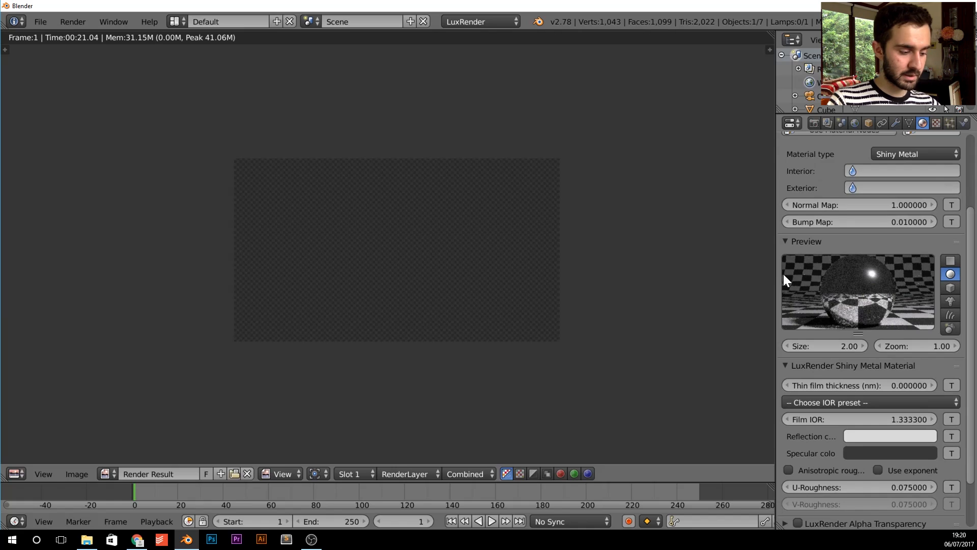
- Test-render the scene, inspect the uncolored shiny metal sphere up close, and close the render window
key(F12)
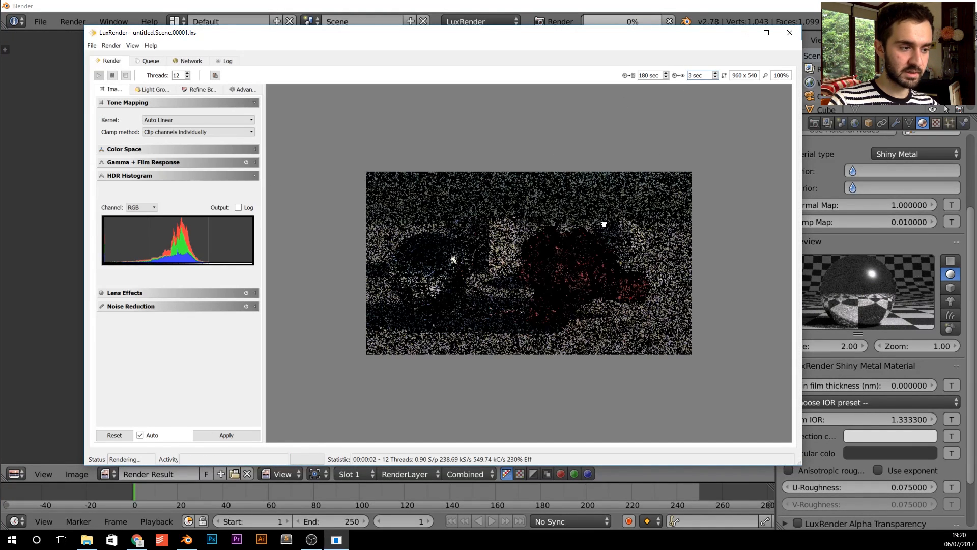
scroll(601, 226, up, 2)
scroll(565, 236, down, 1)
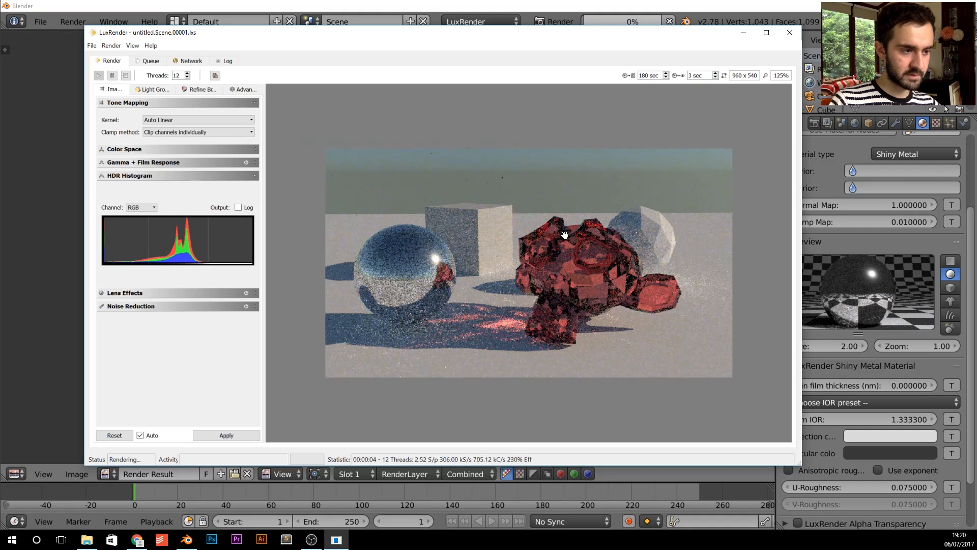
scroll(565, 235, up, 1)
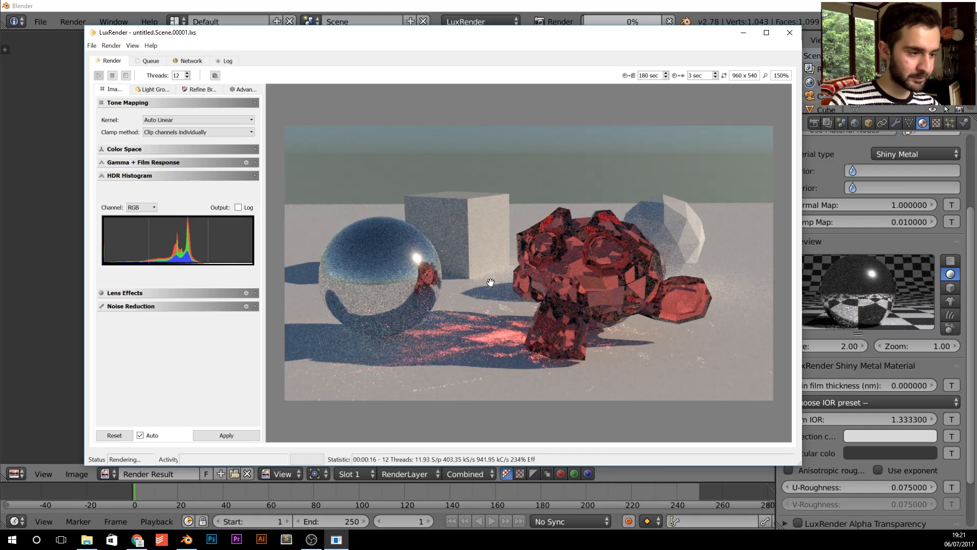
click(789, 32)
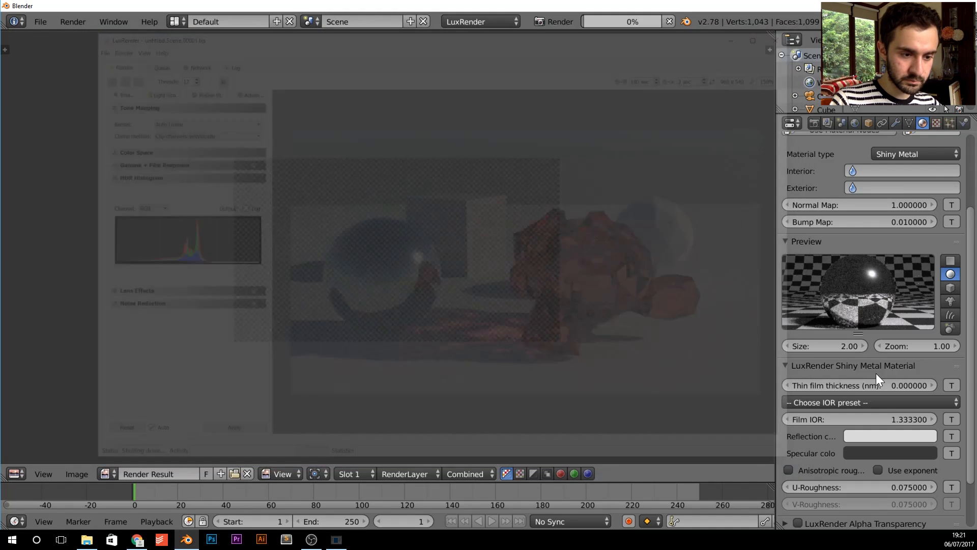
- Set the reflection color of the sphere's shiny metal material to magenta
scroll(900, 355, down, 2)
click(889, 396)
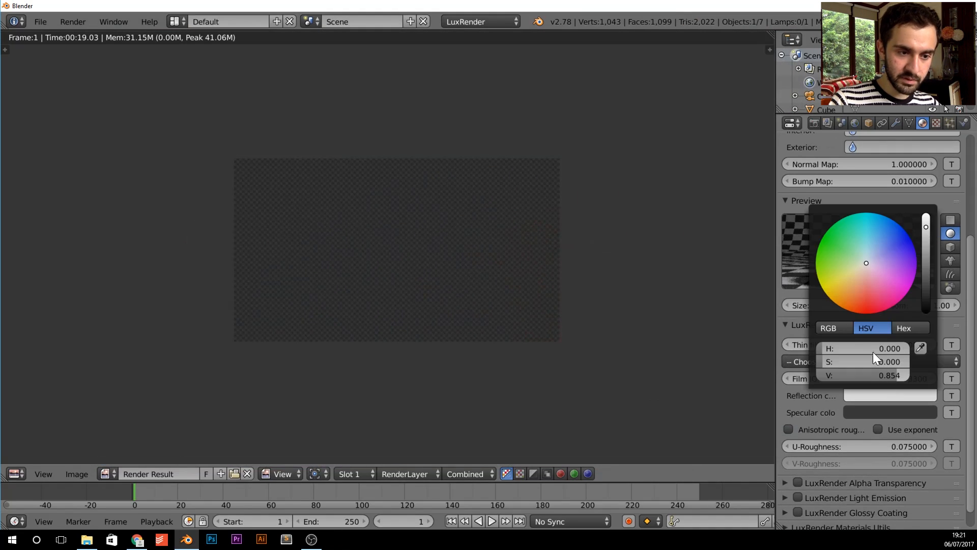
click(899, 277)
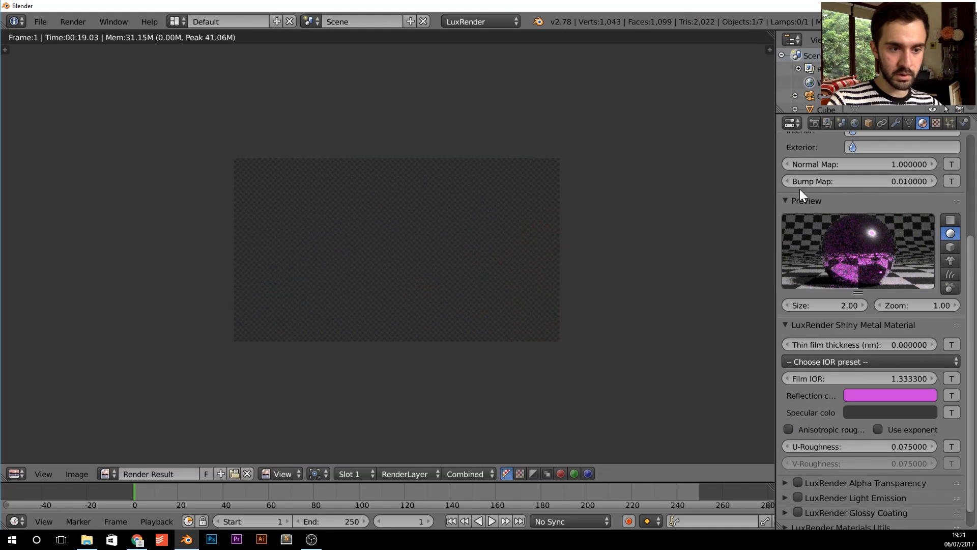
- Test-render the scene, inspect the magenta shiny metal sphere, and close the render window
key(F12)
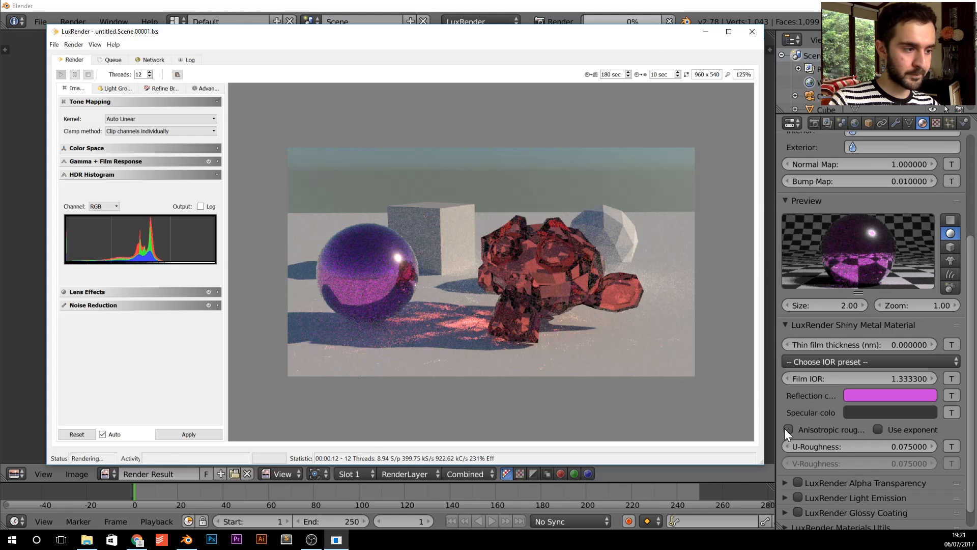
scroll(419, 265, up, 1)
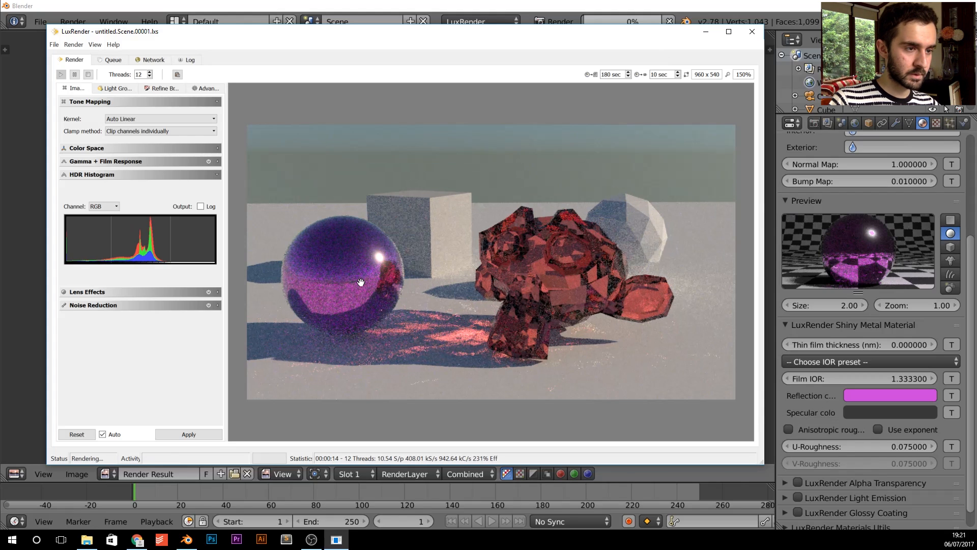
click(752, 31)
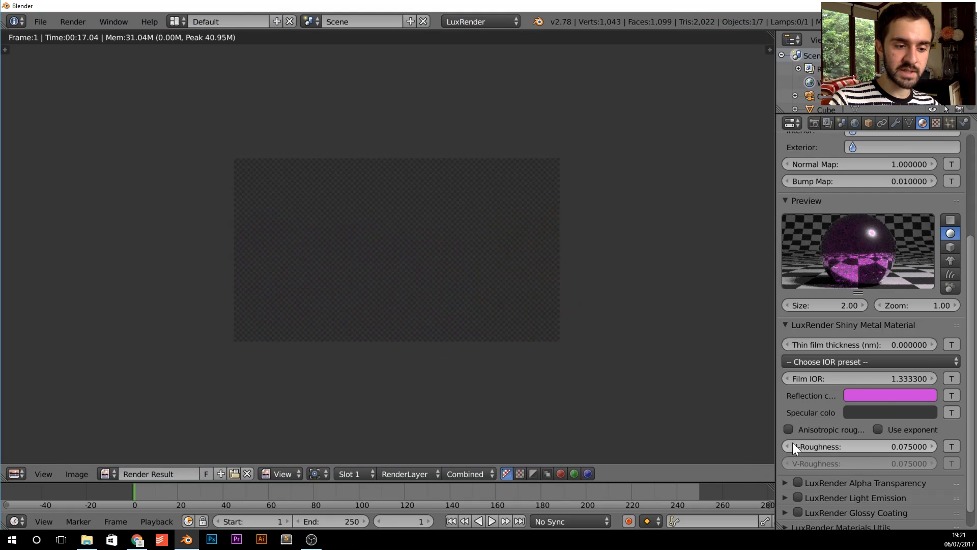
- Change the sphere's material type from Shiny Metal back to Glossy
scroll(849, 448, up, 6)
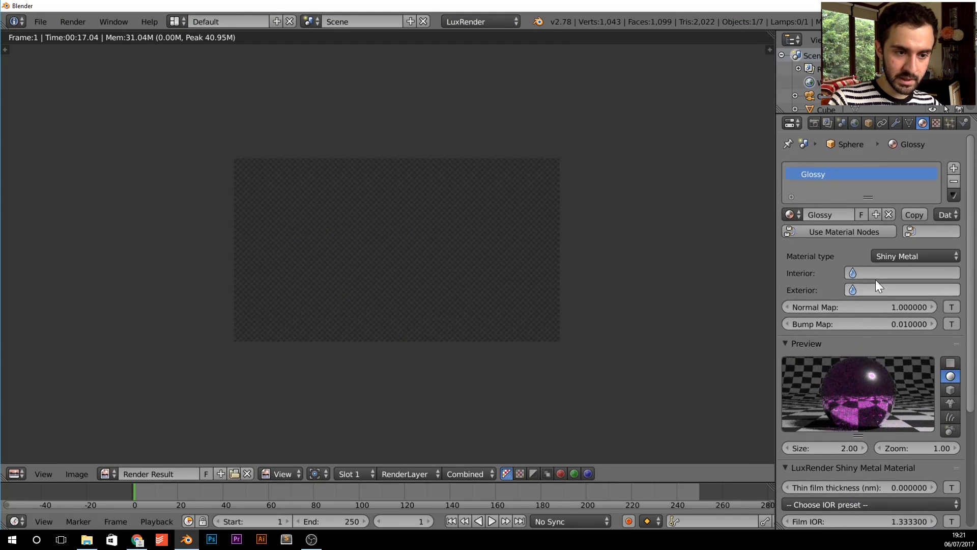
click(885, 256)
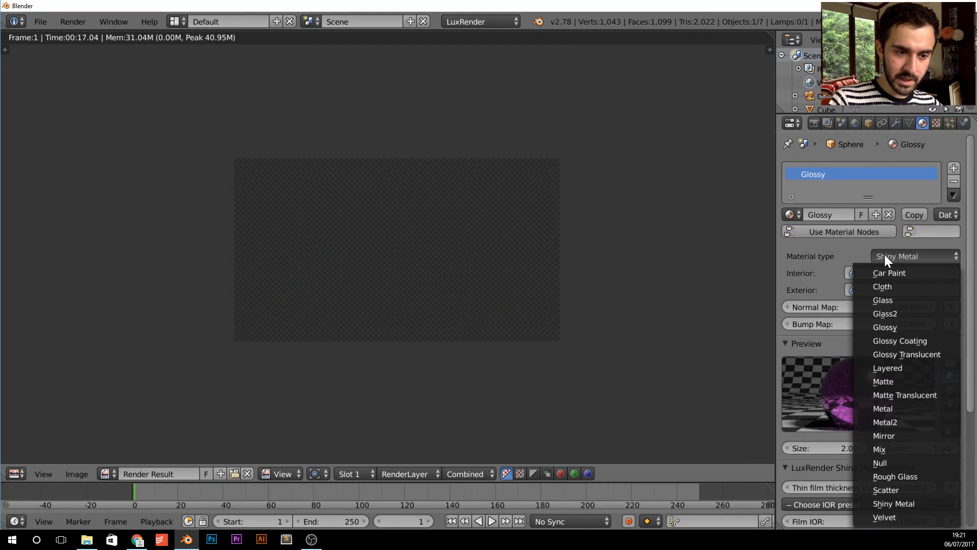
click(911, 326)
- Set the U-Roughness of the sphere's glossy material to 0.03 and return to the 3D view
scroll(914, 359, down, 5)
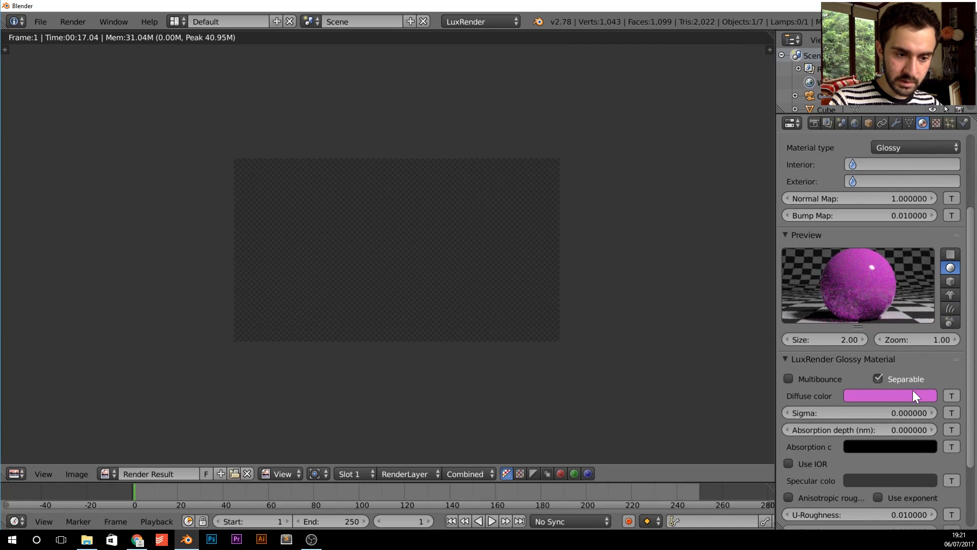
scroll(881, 413, down, 2)
scroll(881, 413, down, 2)
click(894, 432)
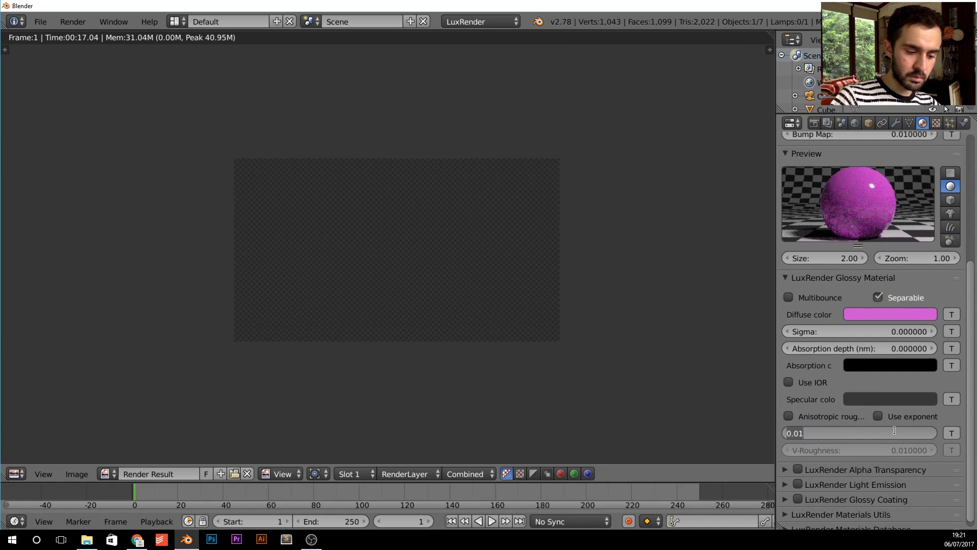
text(0.03)
key(Return)
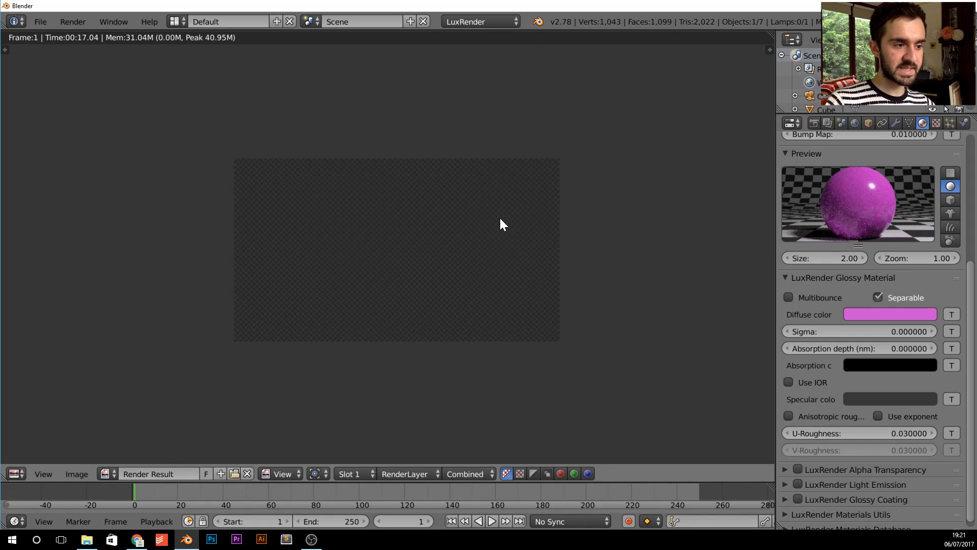
key(Escape)
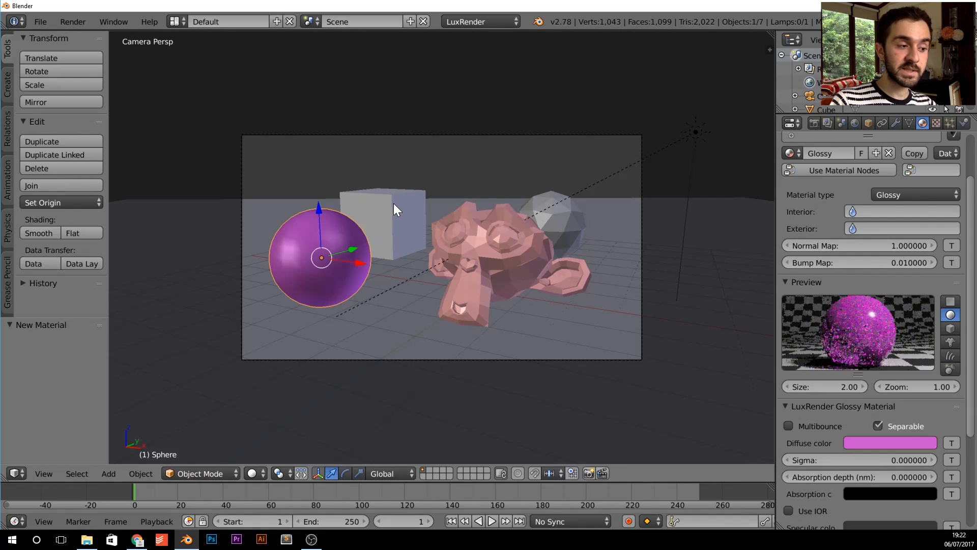
- Set the diffuse color of the cube's matte material to light blue
right_click(393, 203)
click(902, 197)
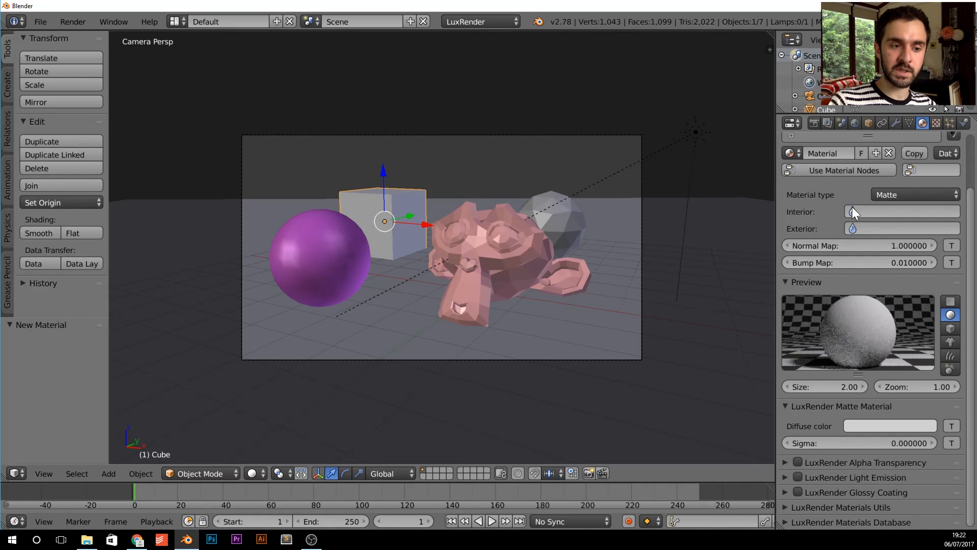
scroll(844, 203, up, 3)
scroll(859, 270, down, 3)
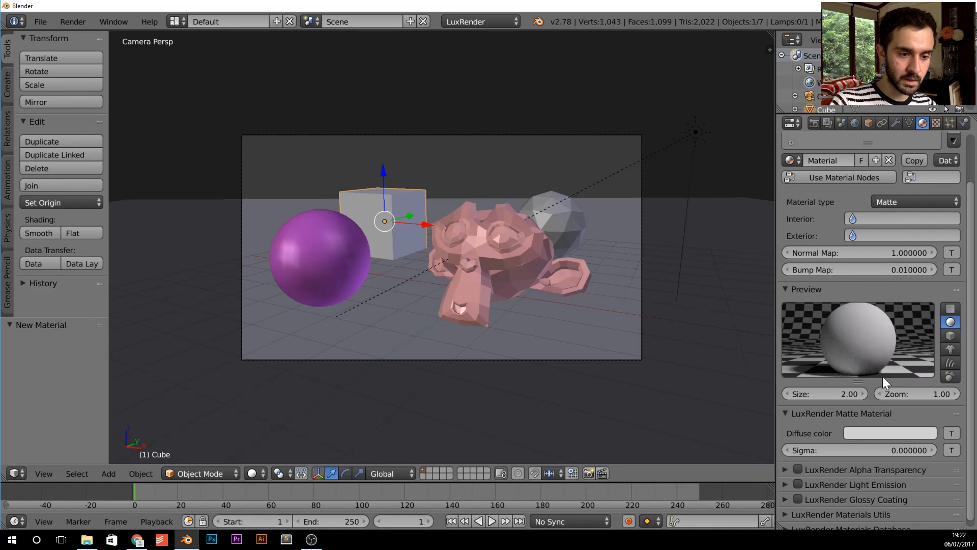
scroll(882, 376, down, 1)
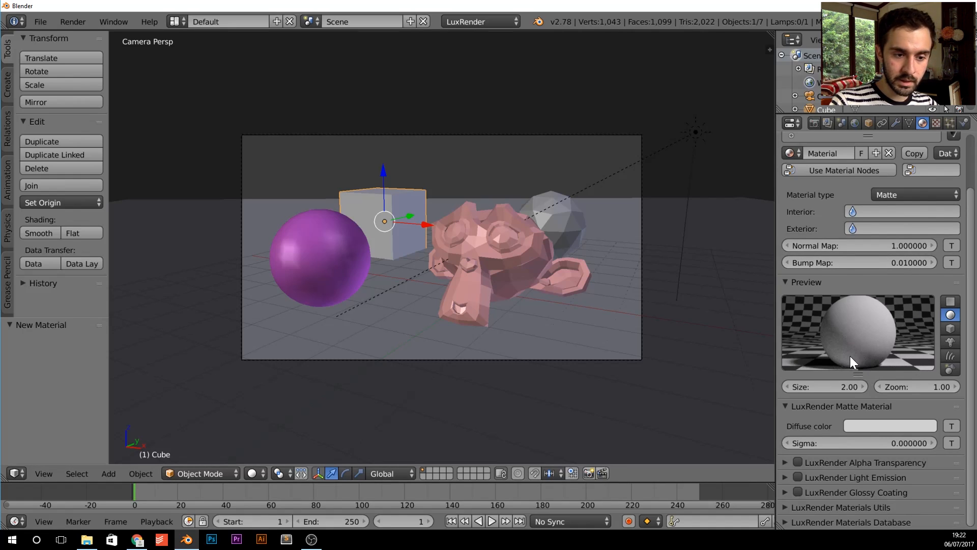
click(906, 425)
click(881, 316)
mouse_move(881, 316)
mouse_down()
mouse_move(889, 285)
mouse_move(862, 264)
mouse_move(869, 270)
mouse_up()
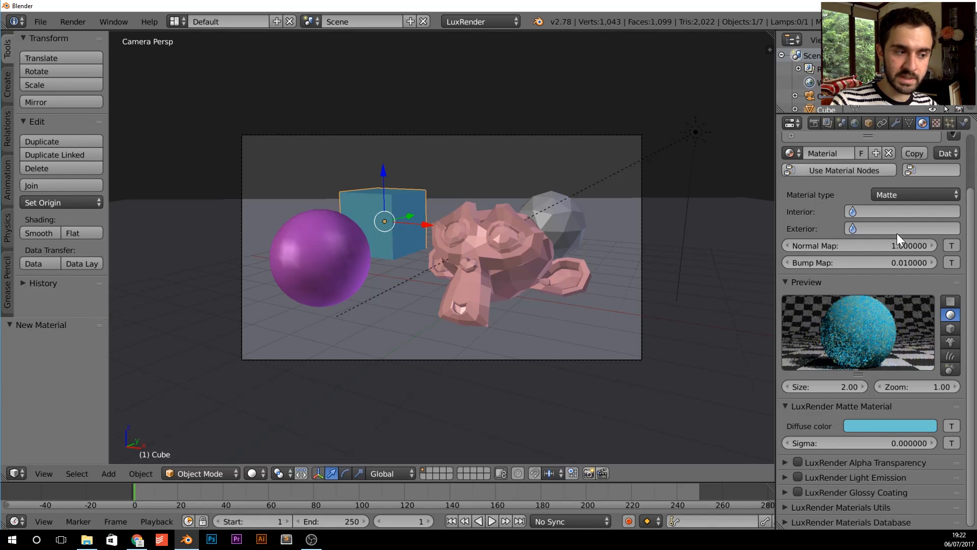
- Test-render the scene, inspect the light blue matte cube, and close the render
key(F12)
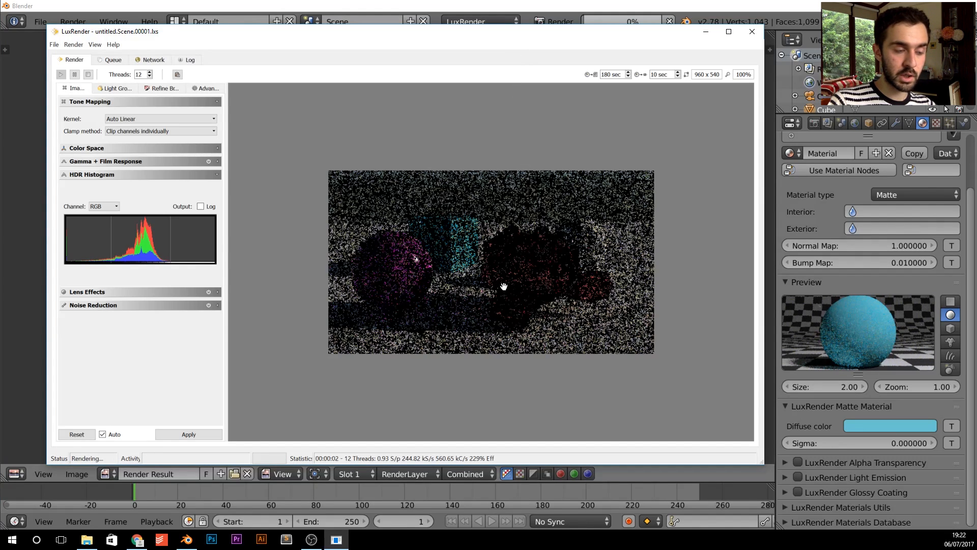
scroll(556, 317, up, 1)
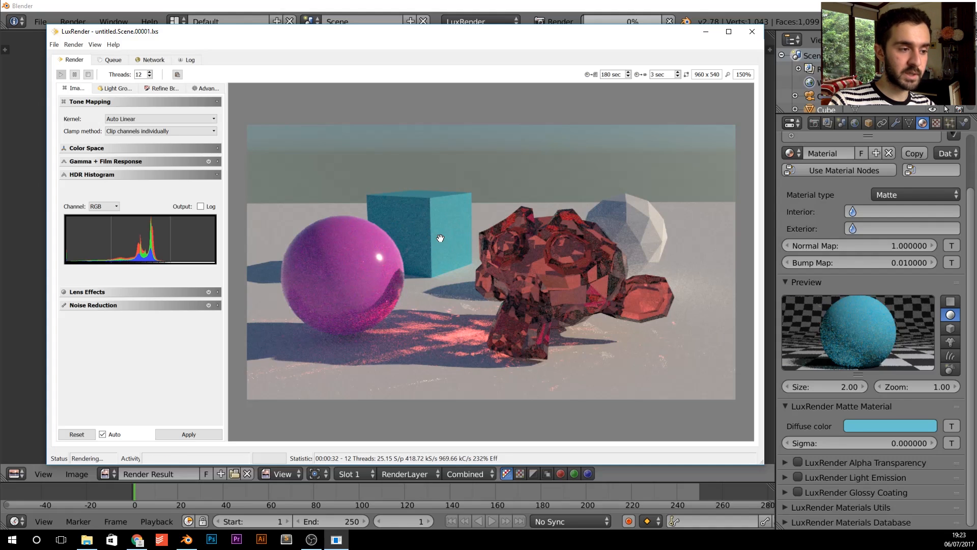
key(Escape)
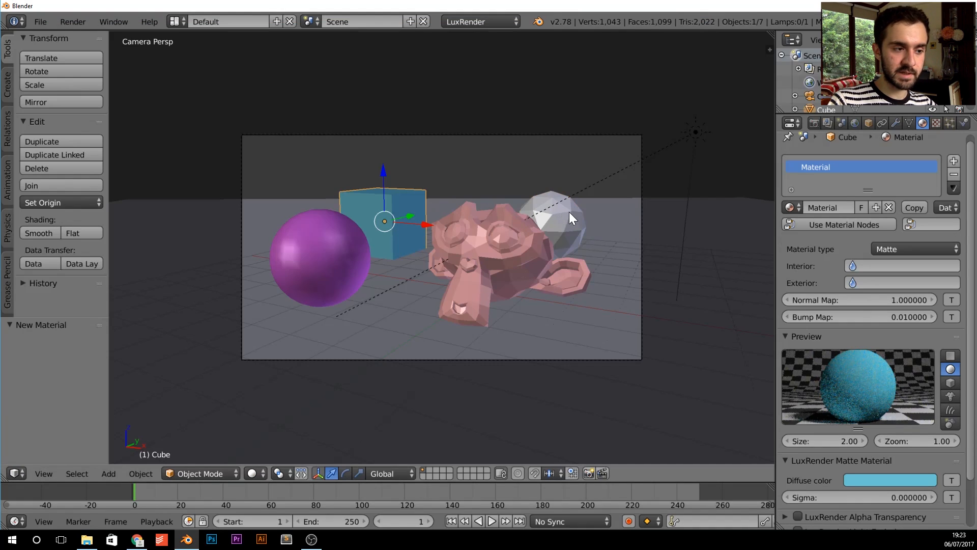
- Give the icosphere a new material named odd and set its material type to Rough Glass
right_click(551, 214)
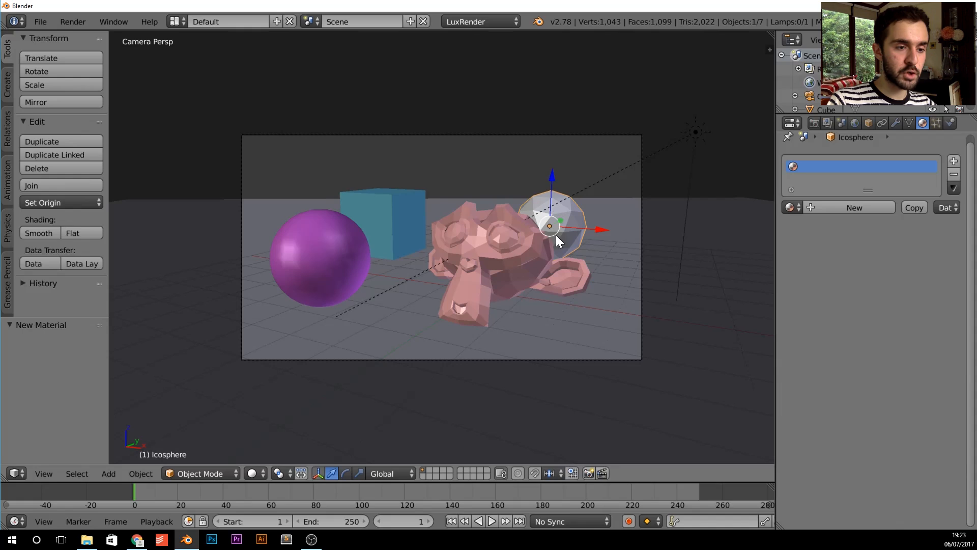
click(832, 211)
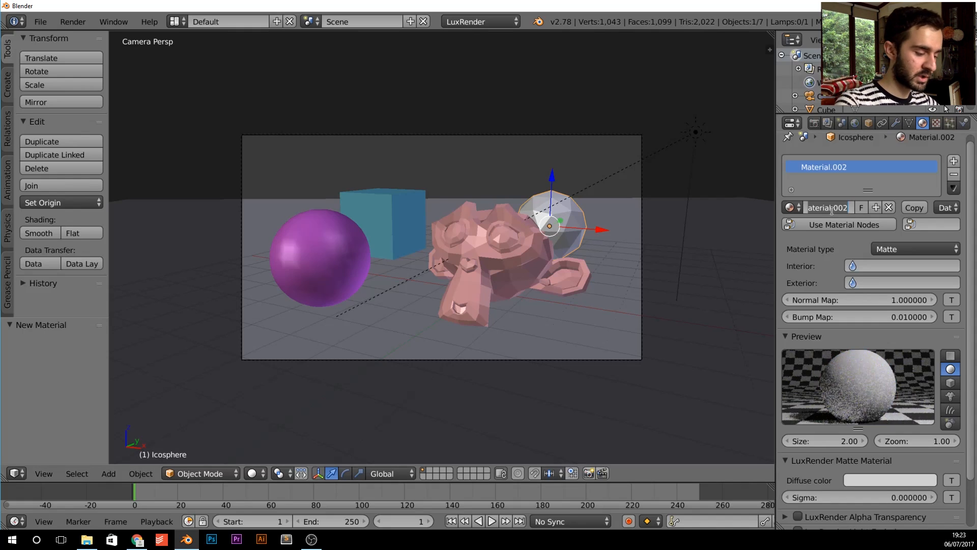
text(odd)
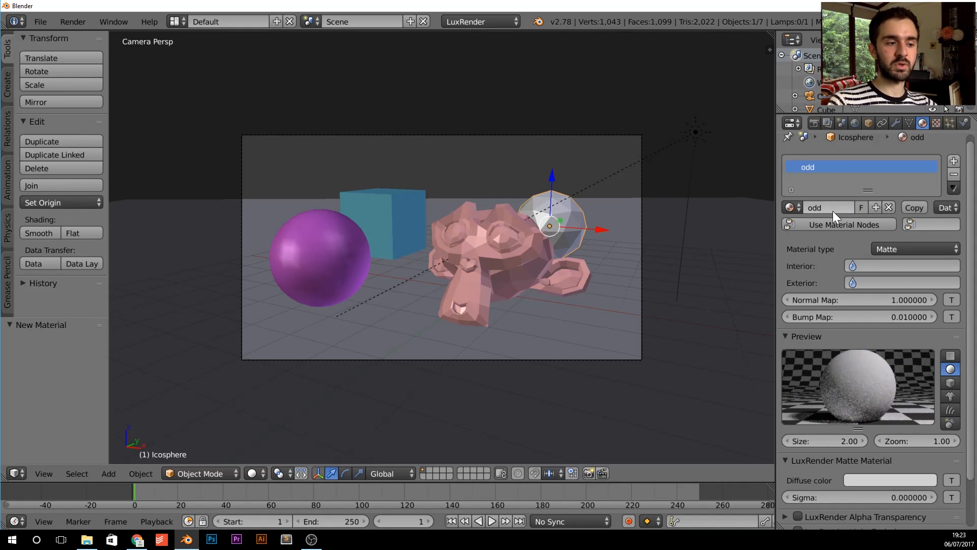
click(908, 249)
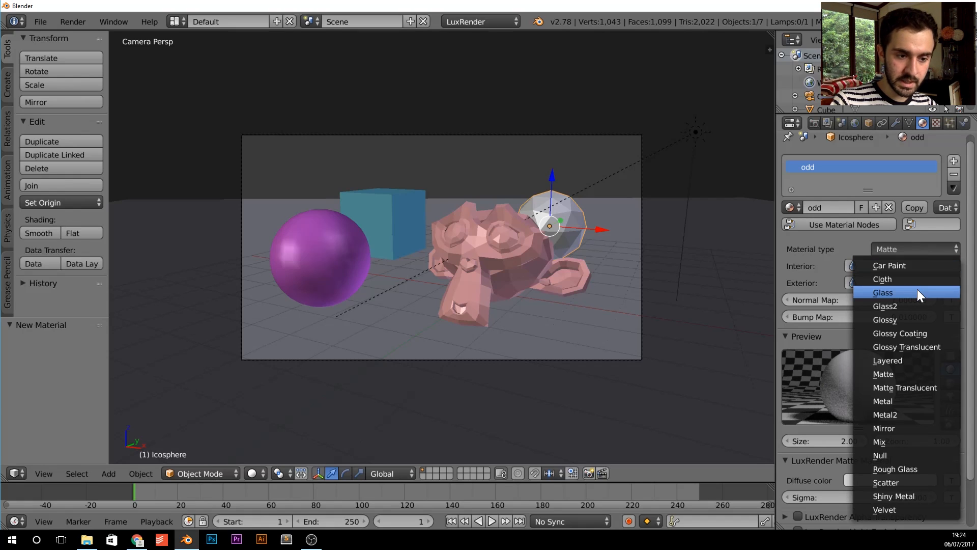
click(908, 469)
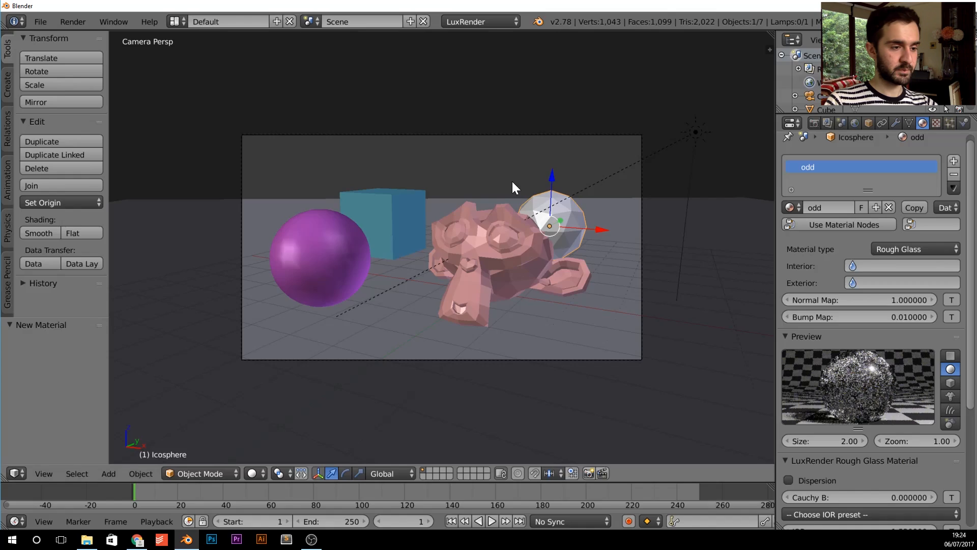
- Test-render the scene with a 3-second display interval, inspect the rough glass icosphere up close, and close the render window
key(F12)
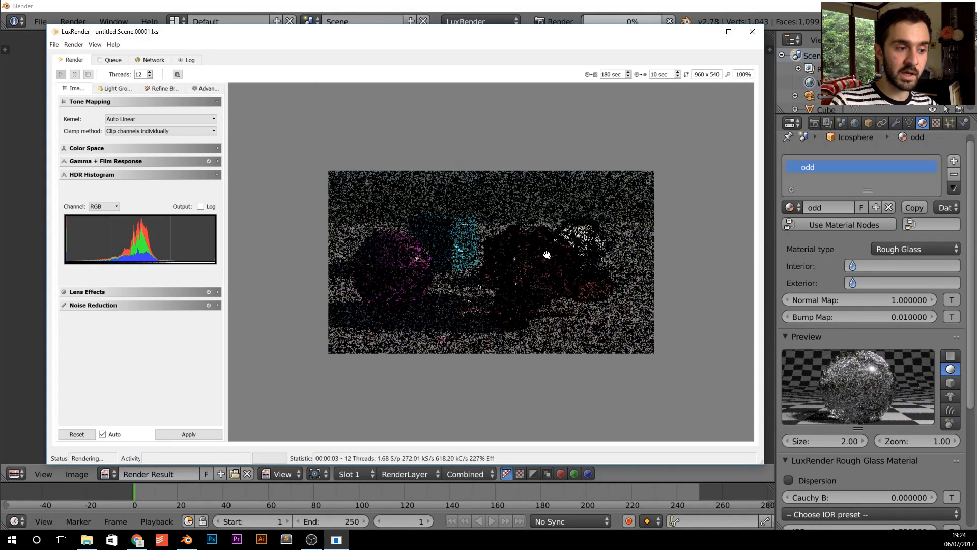
scroll(548, 300, up, 2)
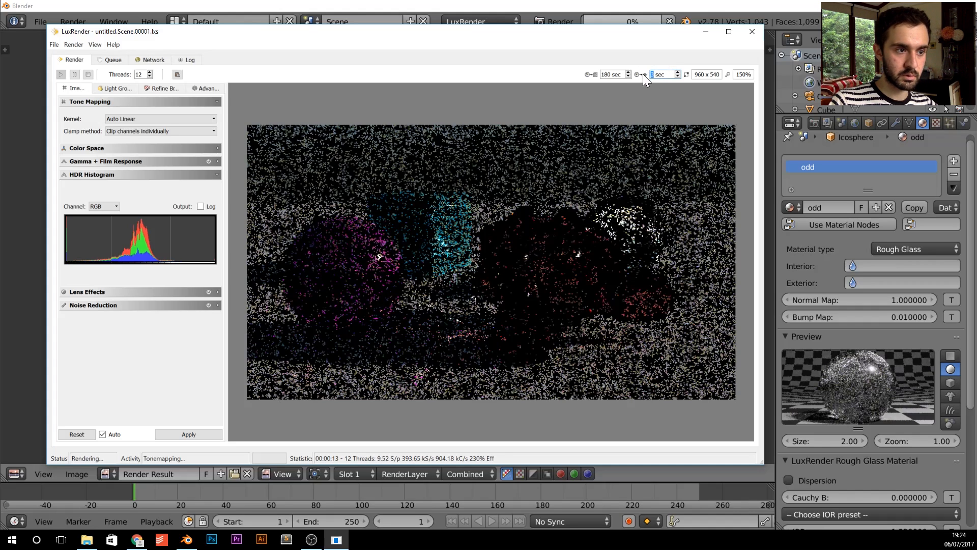
scroll(577, 229, up, 5)
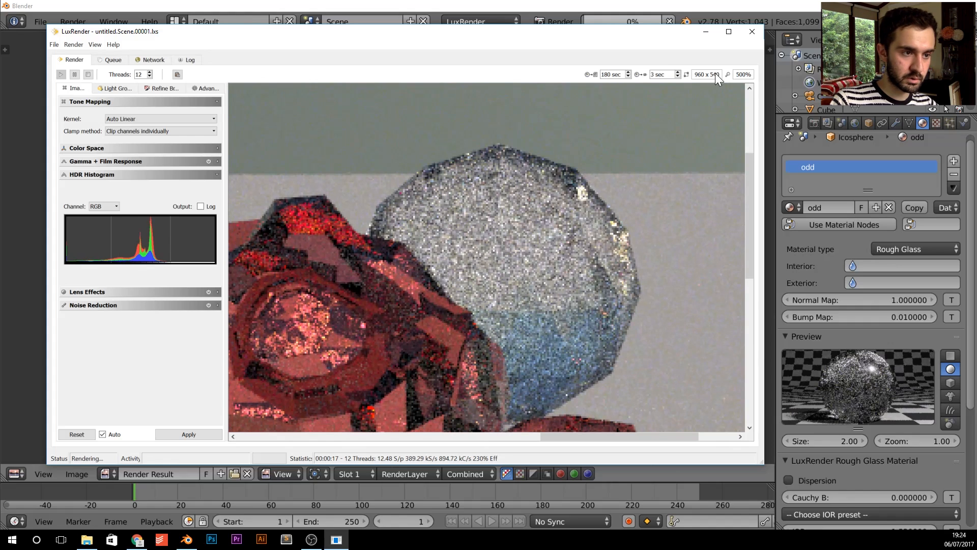
scroll(593, 206, down, 5)
scroll(592, 206, up, 3)
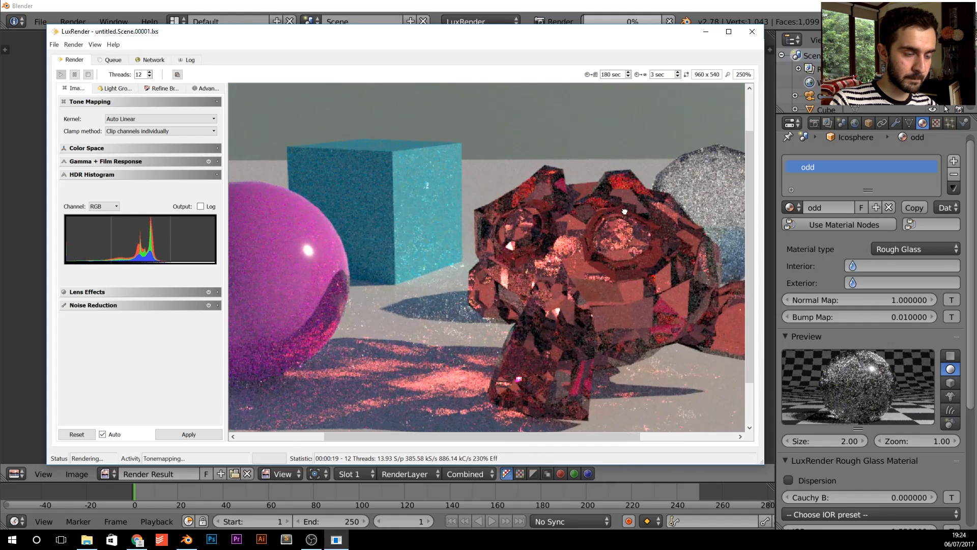
scroll(557, 228, down, 2)
scroll(584, 235, down, 1)
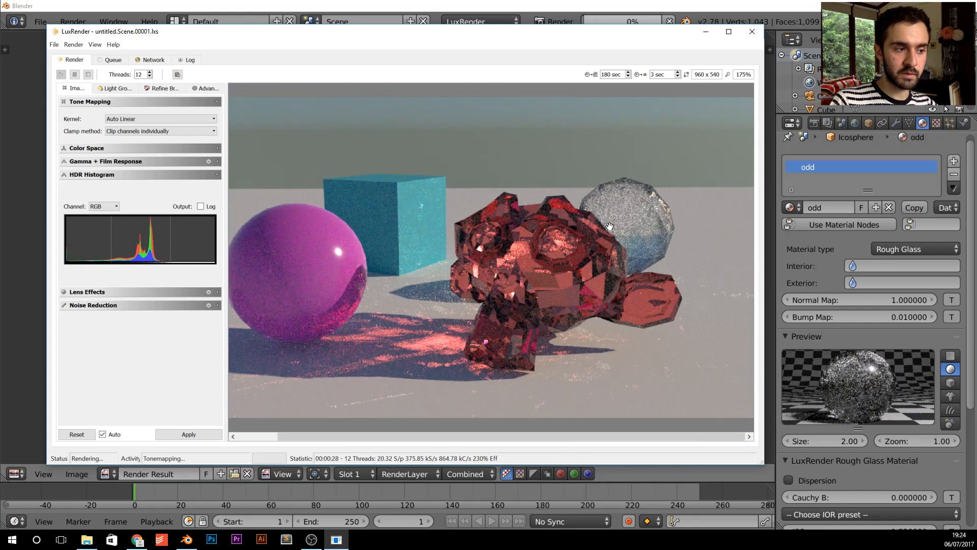
scroll(656, 221, up, 3)
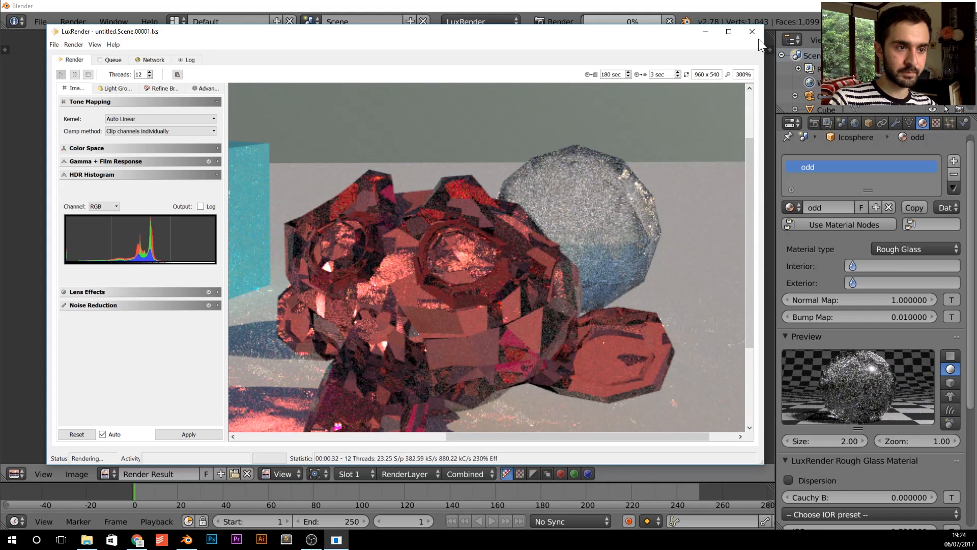
click(752, 31)
- Set the transmission color of the icosphere's rough glass material to light yellow and test-render the scene
scroll(869, 327, down, 4)
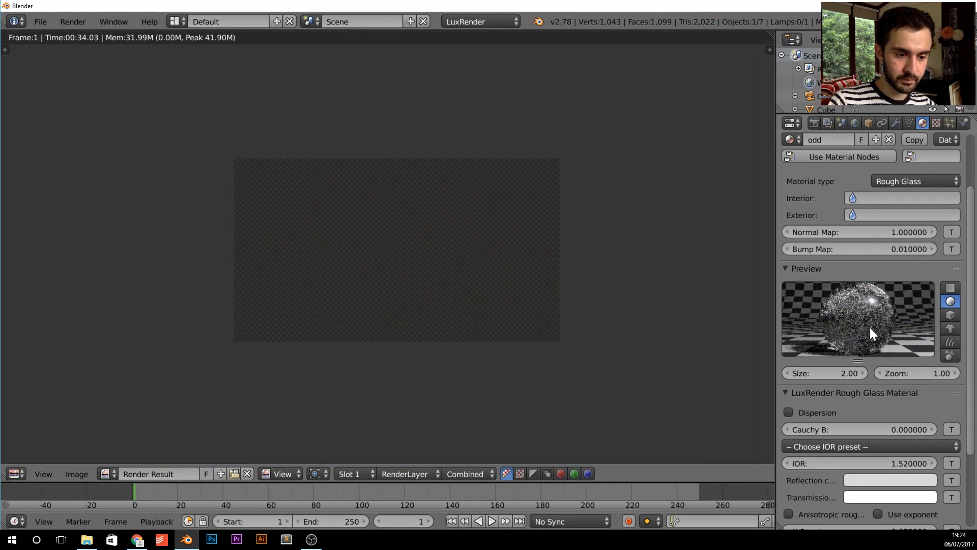
scroll(869, 327, down, 3)
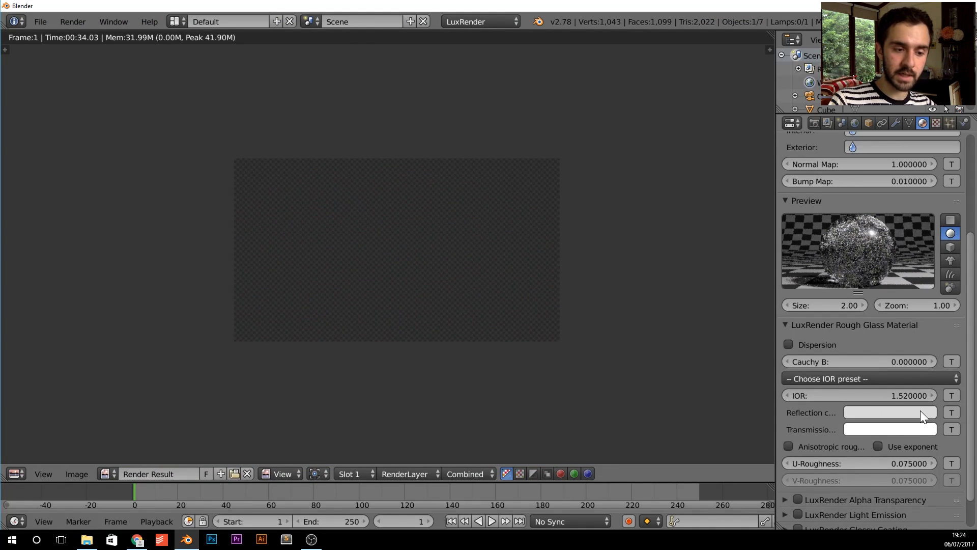
click(865, 429)
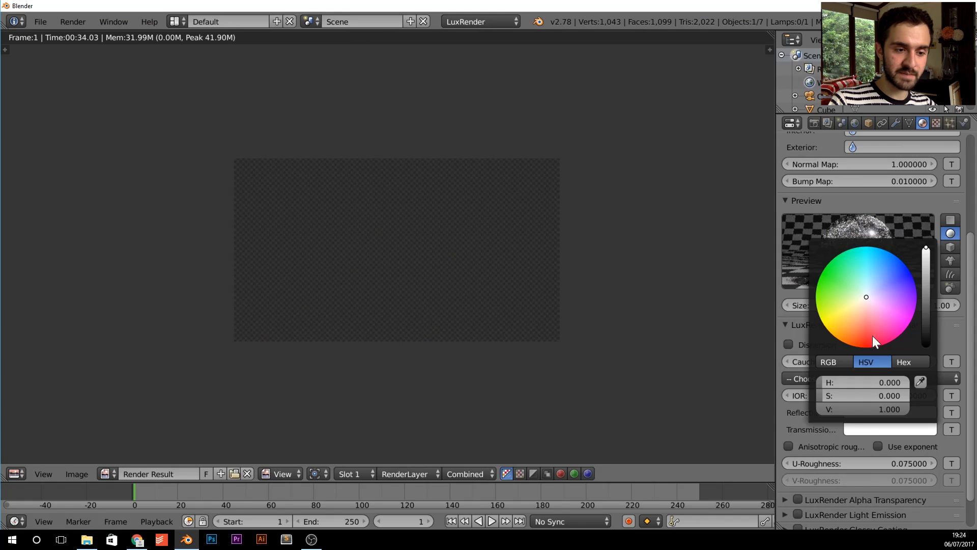
click(842, 299)
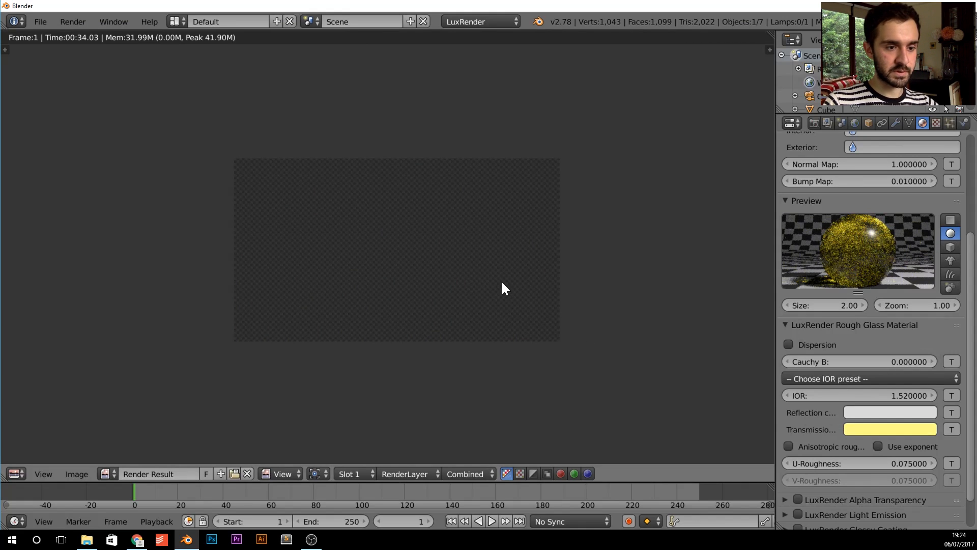
key(F12)
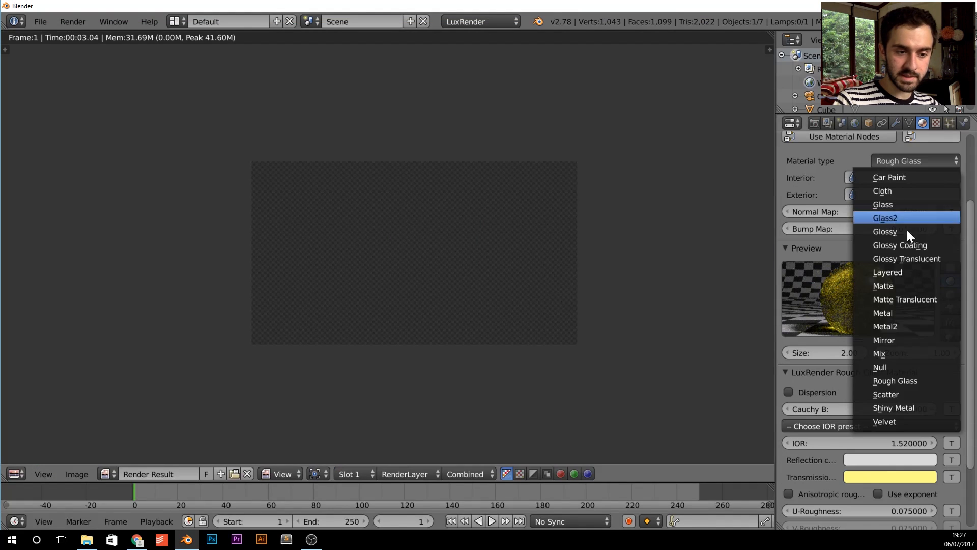
- Change the icosphere's material type to Velvet and set its diffuse color to yellow
click(890, 415)
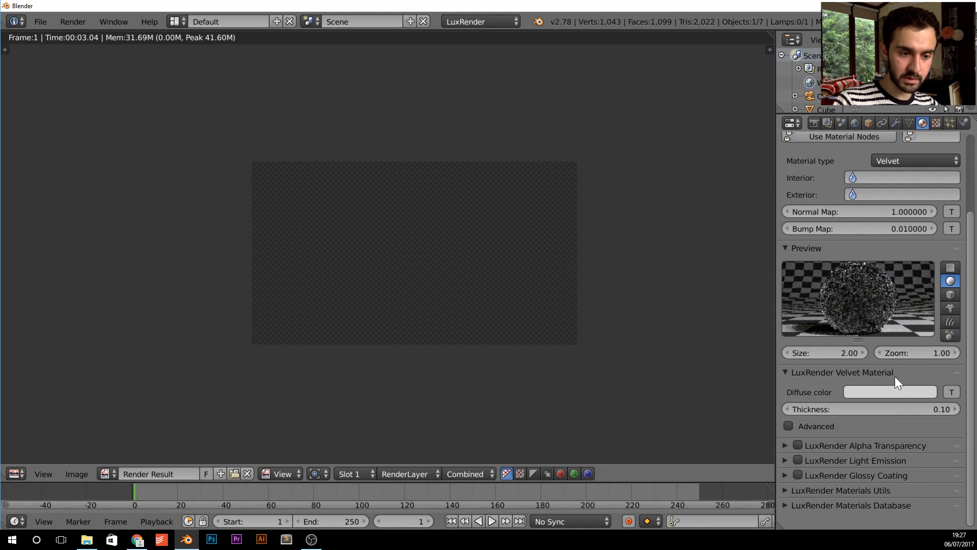
click(889, 391)
drag(853, 281, 837, 277)
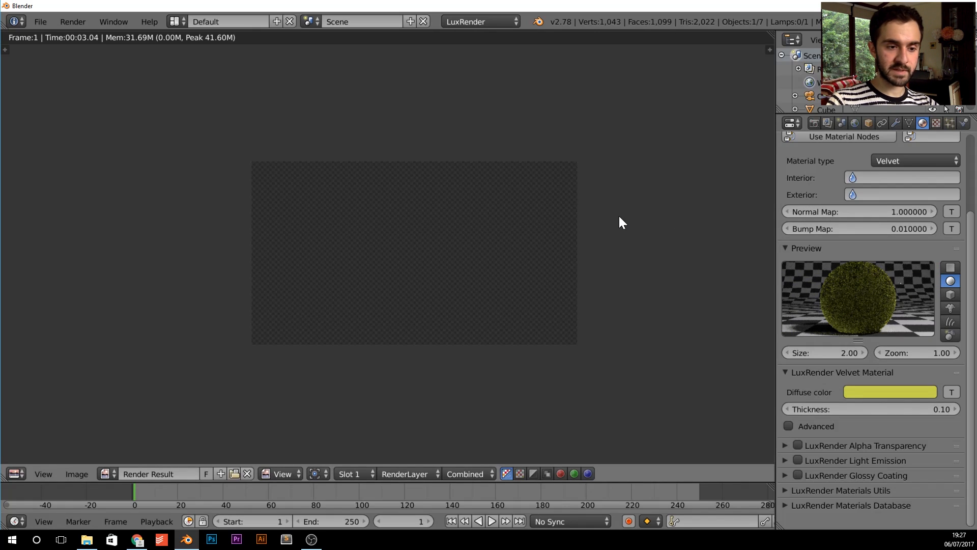
- Test-render the scene, inspect the yellow velvet icosphere up close, and close the render window
key(F12)
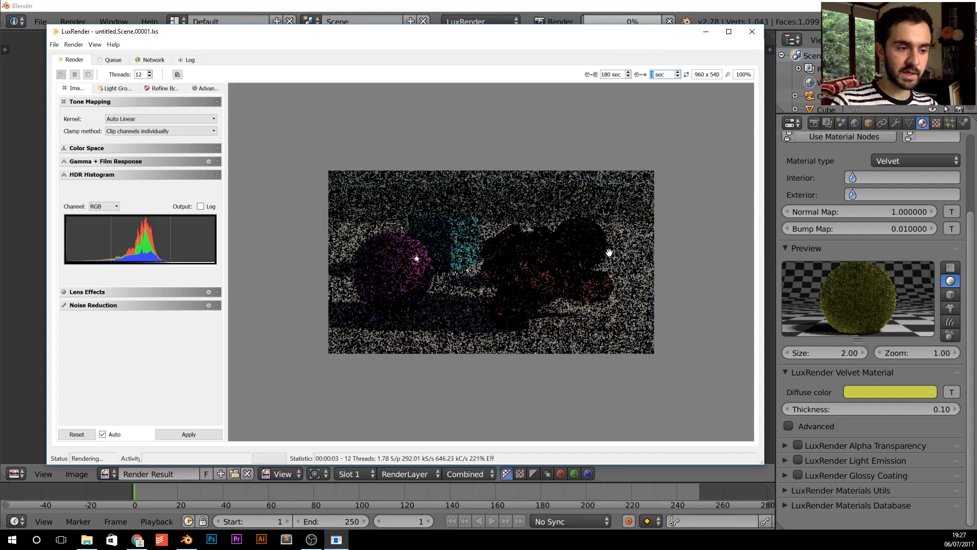
scroll(590, 242, up, 2)
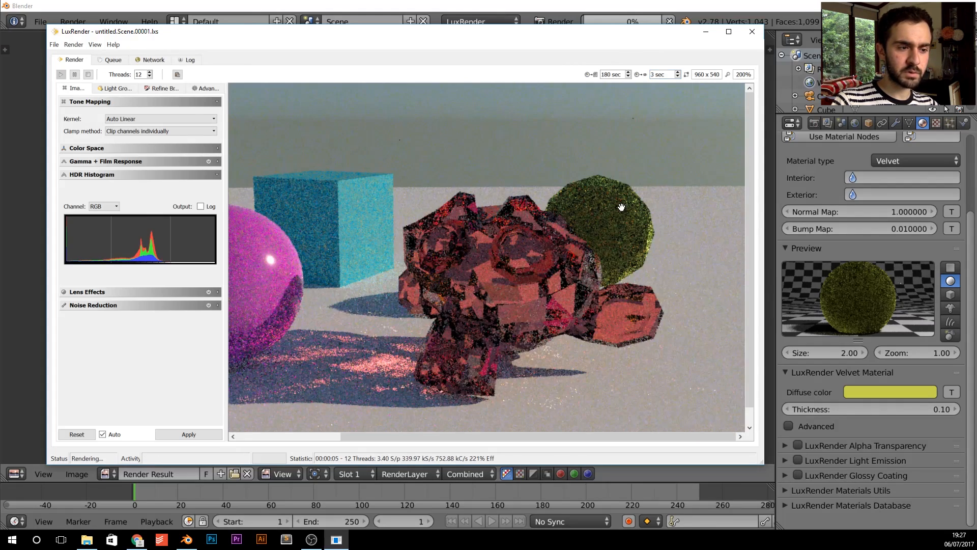
drag(633, 229, 553, 268)
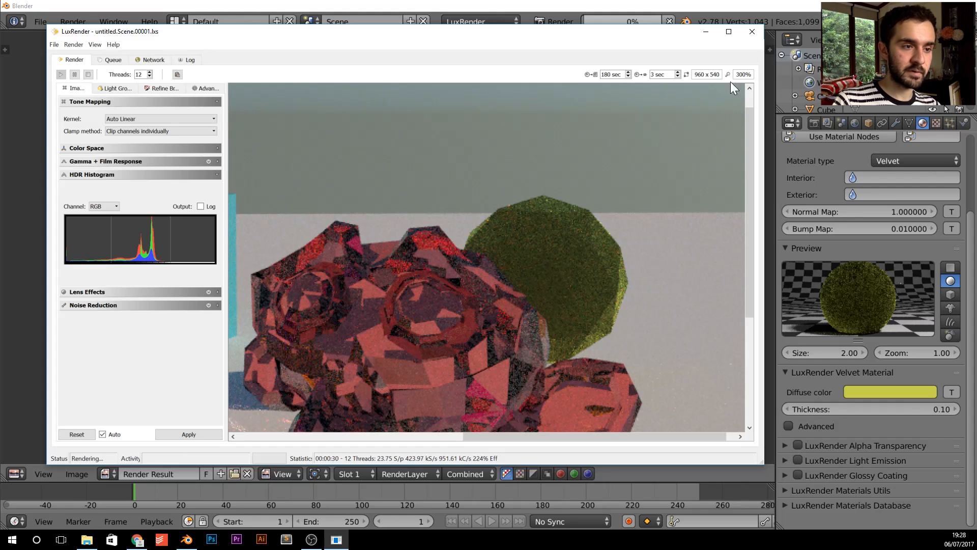
click(750, 34)
- Change the icosphere's material type to Mirror and start a test render of the scene
click(885, 161)
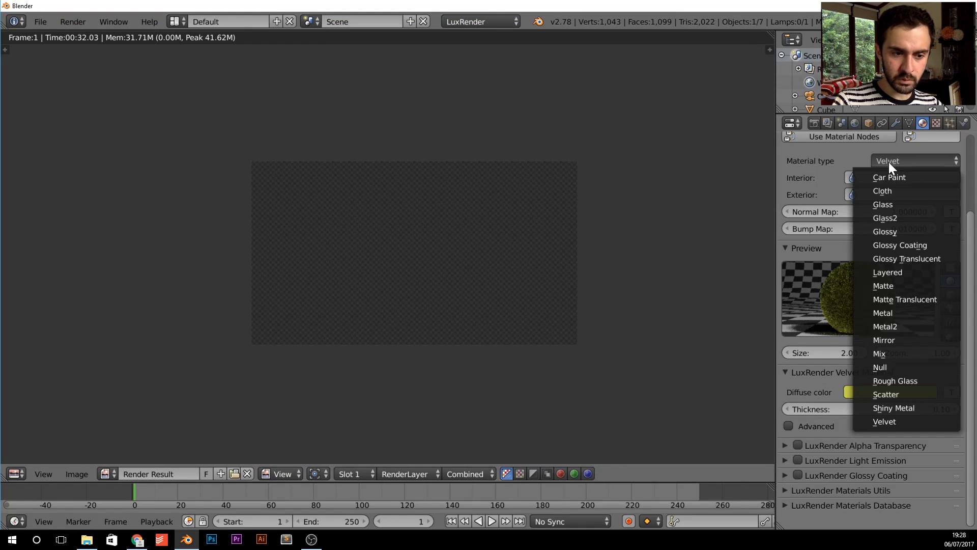
click(923, 342)
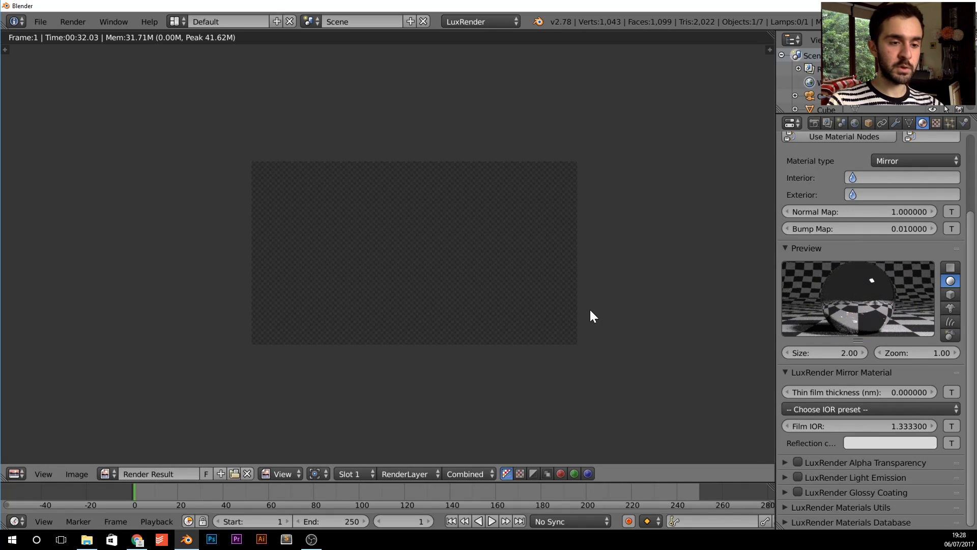
key(F12)
drag(518, 39, 534, 41)
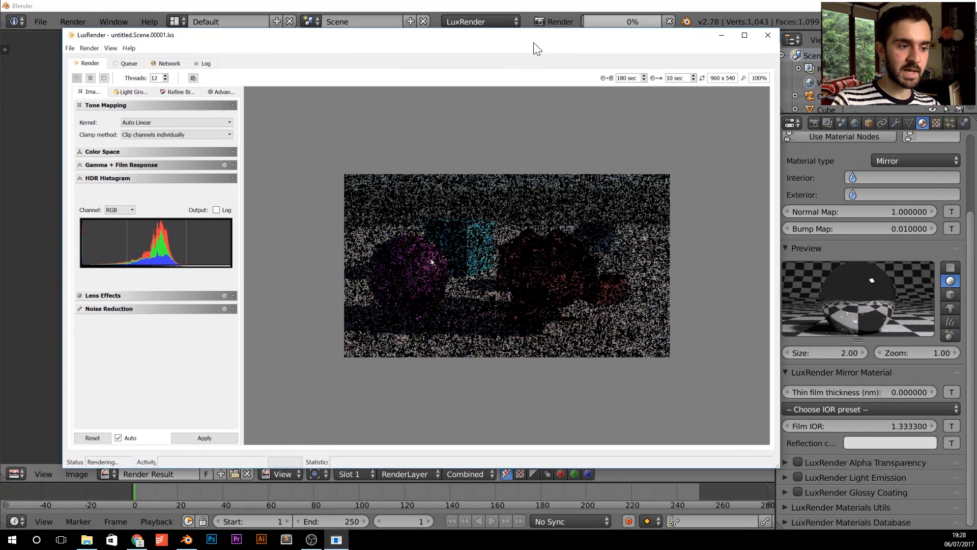
- Examine the mirror icosphere up close in the render and set the display interval to 3 seconds
scroll(594, 251, up, 2)
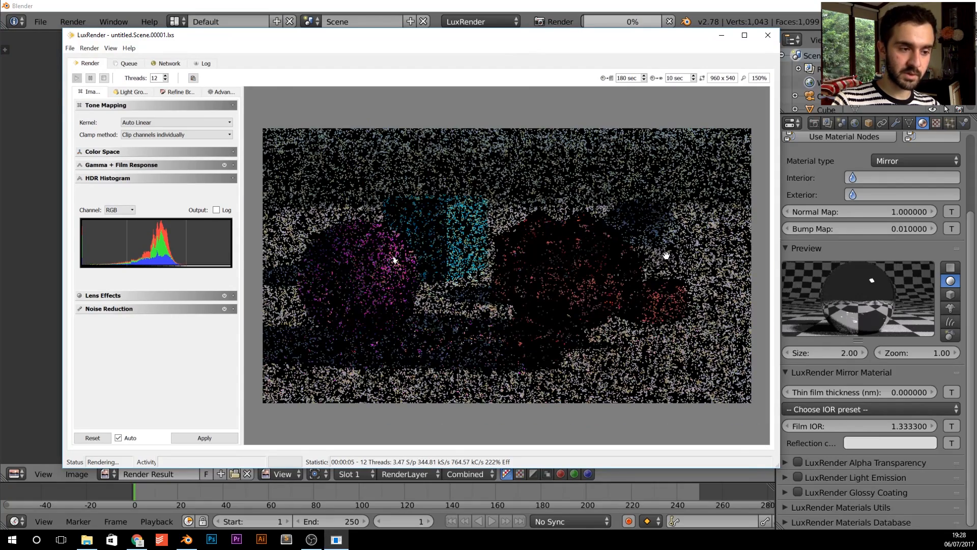
scroll(666, 255, up, 4)
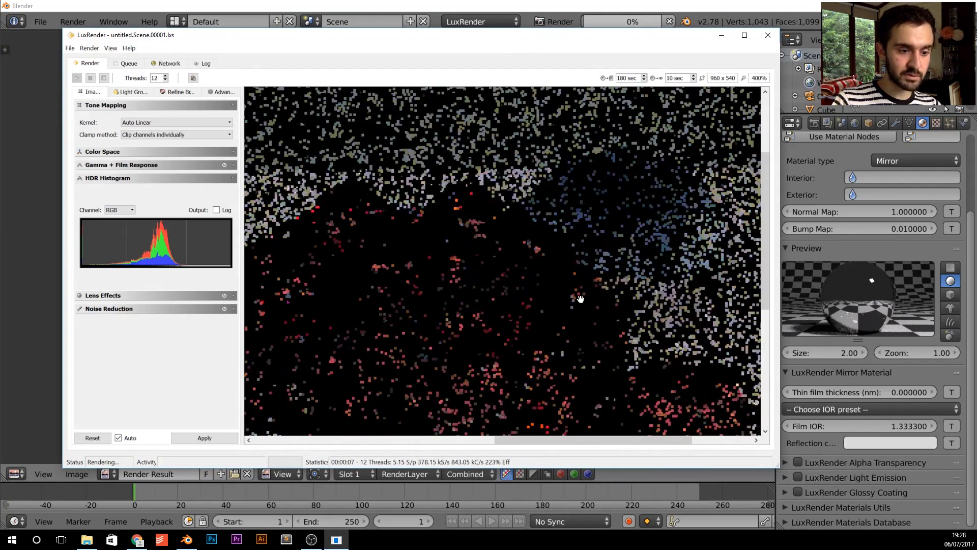
drag(581, 299, 480, 284)
drag(549, 248, 524, 273)
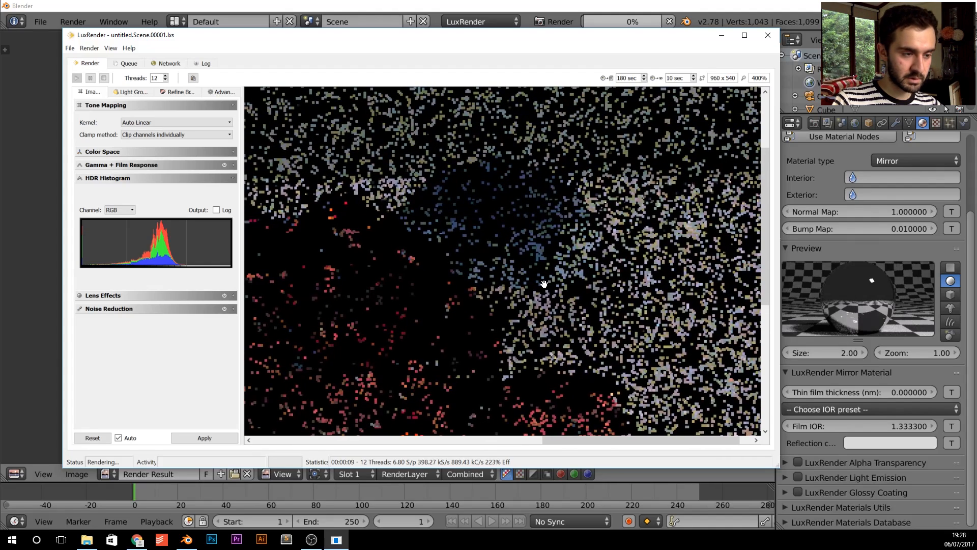
text(3)
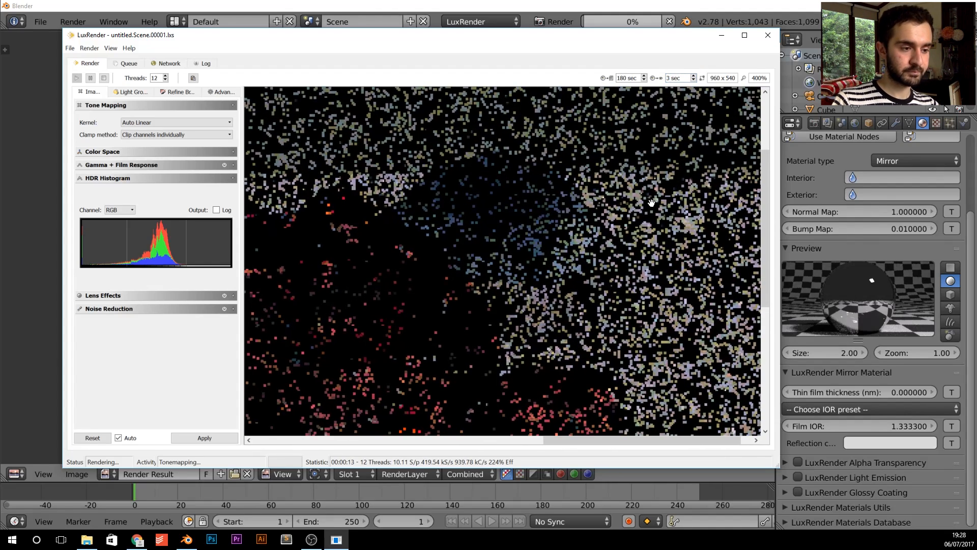
- Examine the mirror icosphere's reflections up close in the test render and close the render window
scroll(651, 201, down, 1)
scroll(651, 209, down, 3)
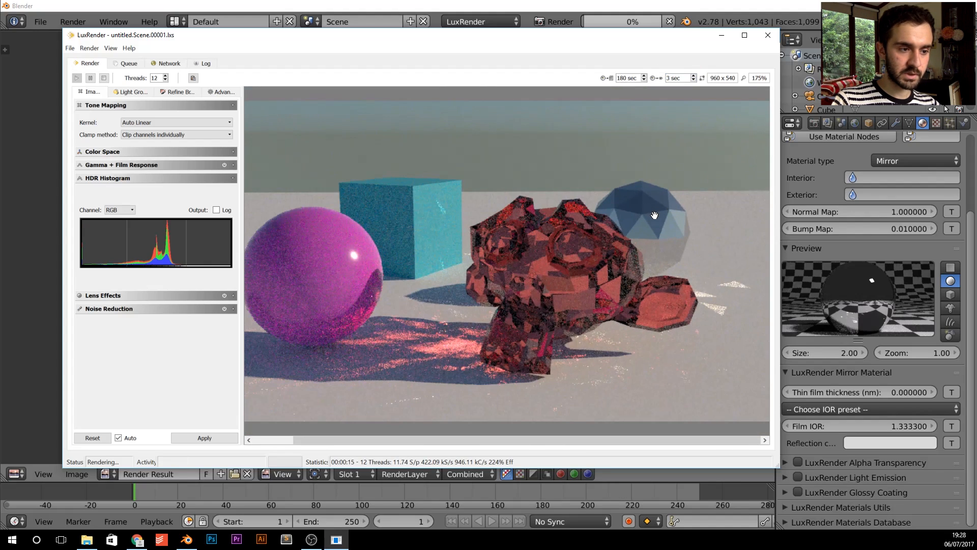
scroll(661, 215, up, 4)
drag(676, 214, 530, 276)
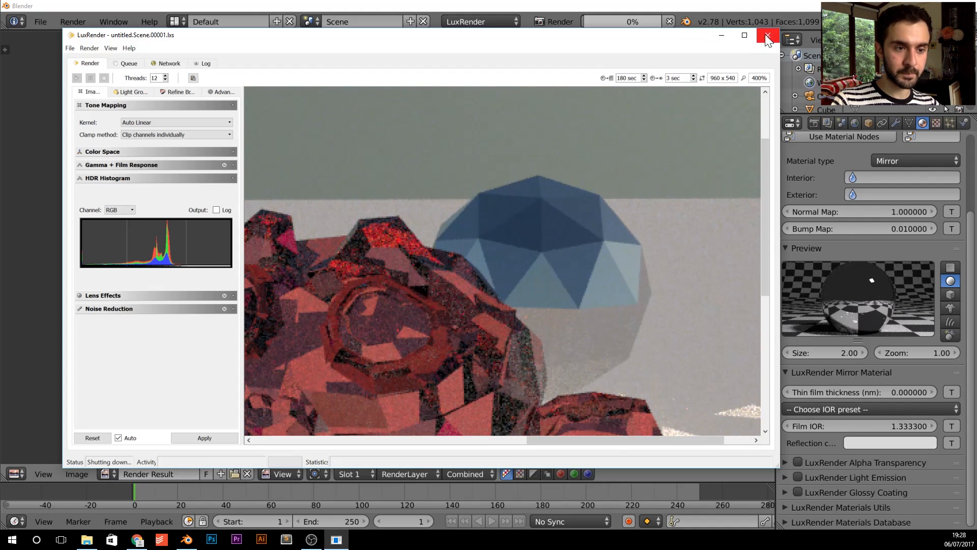
click(768, 35)
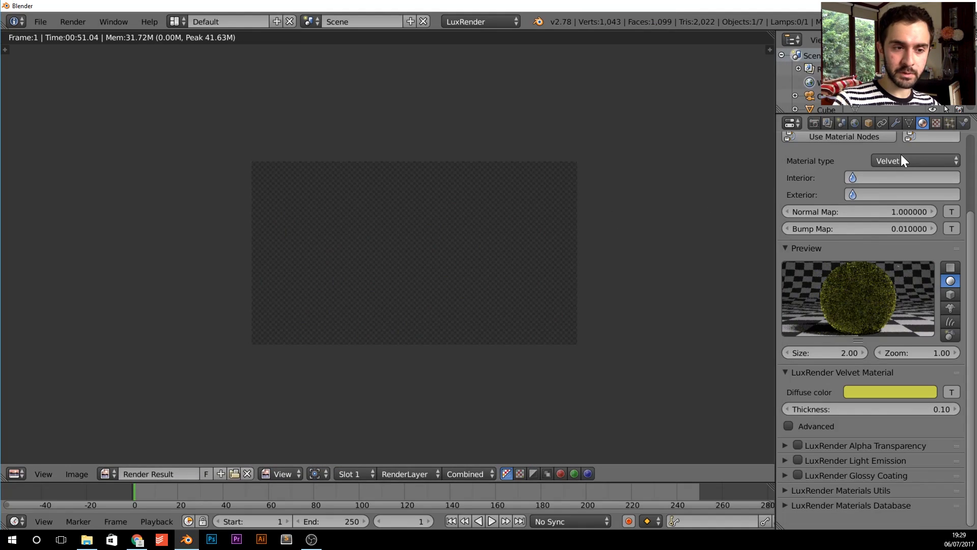
- Try the Scatter material type on the icosphere, and set its material type to Rough Glass instead
click(902, 158)
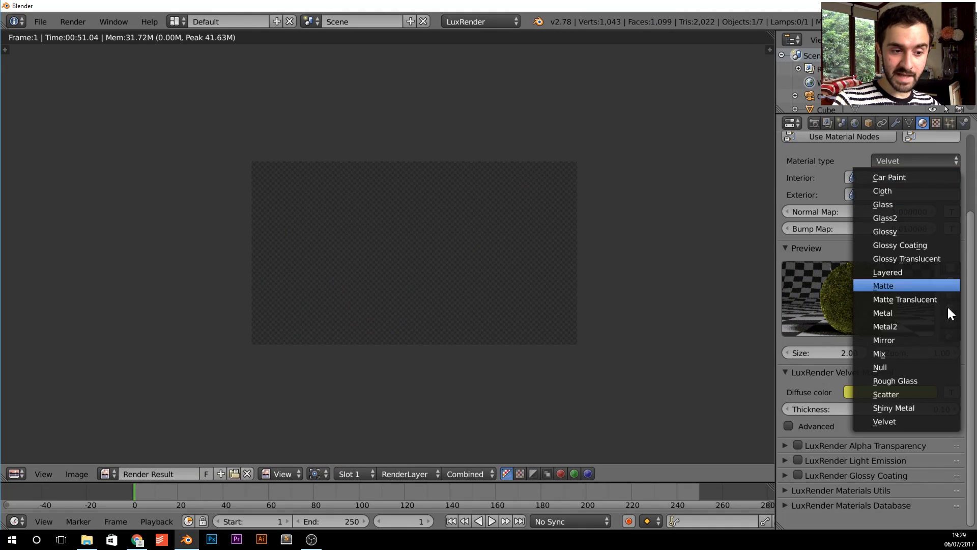
click(918, 393)
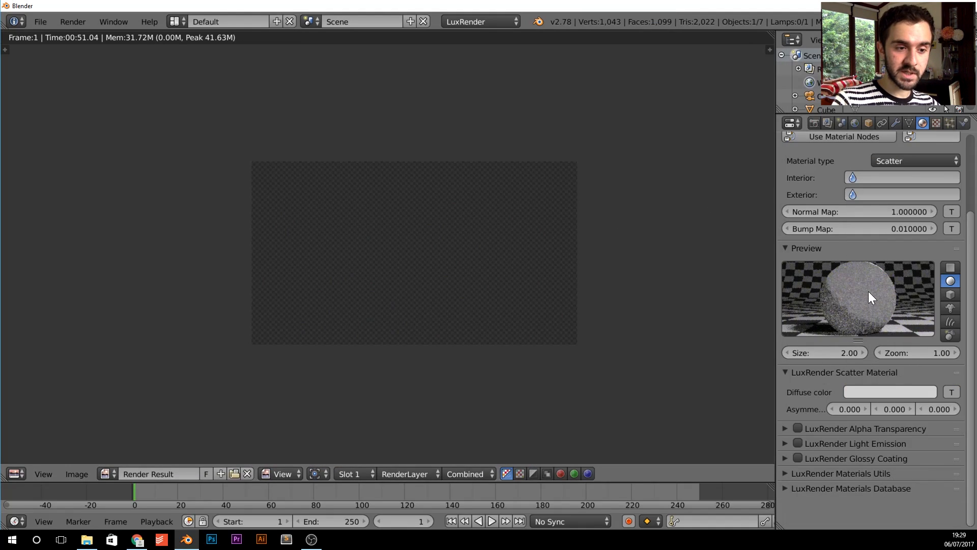
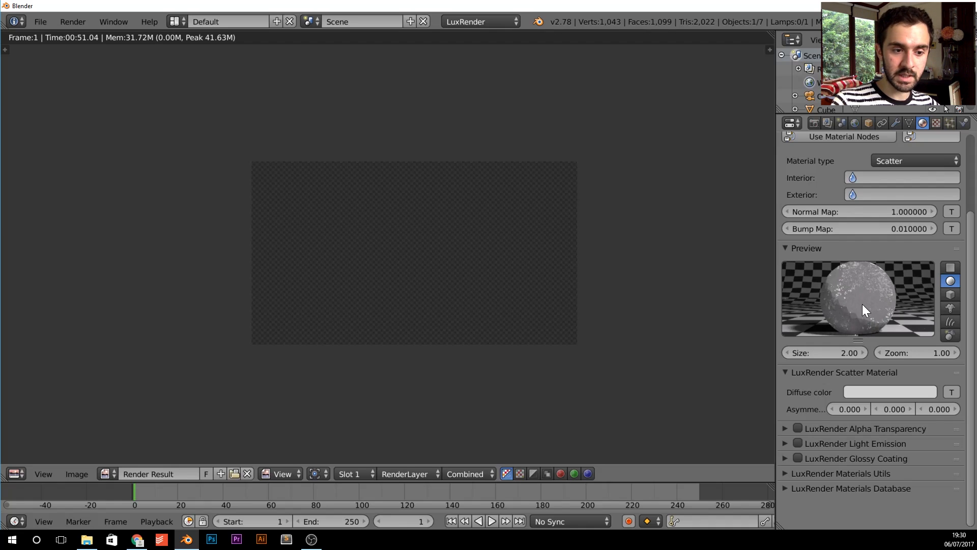
scroll(862, 309, up, 1)
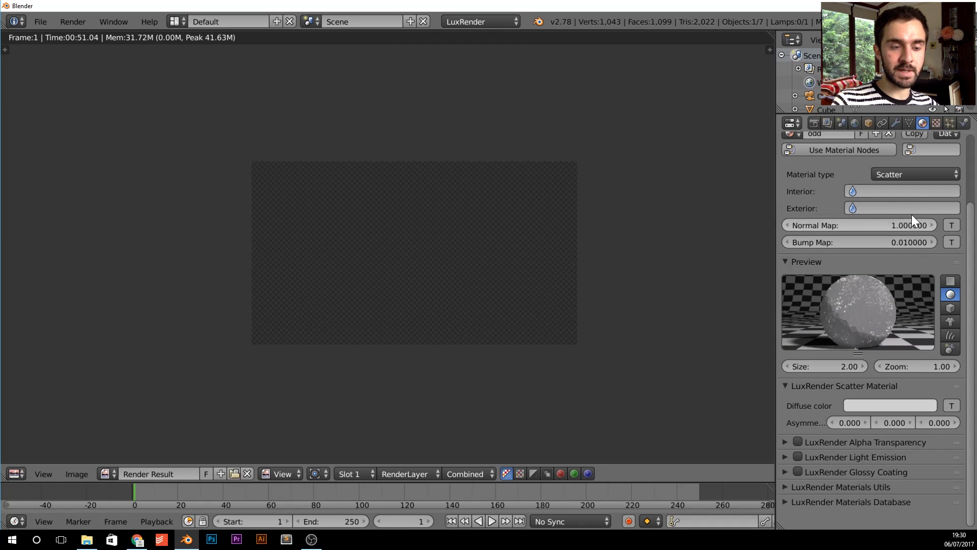
click(912, 175)
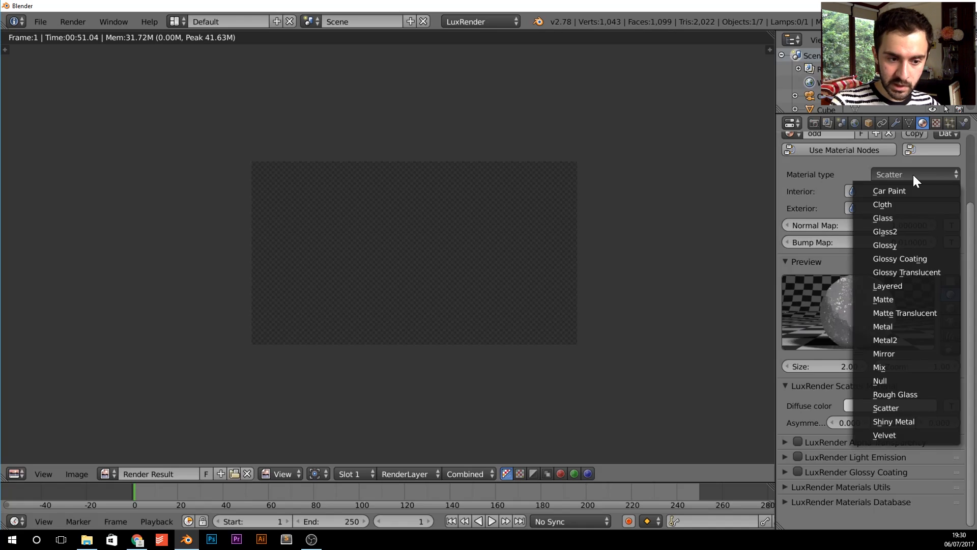
click(926, 395)
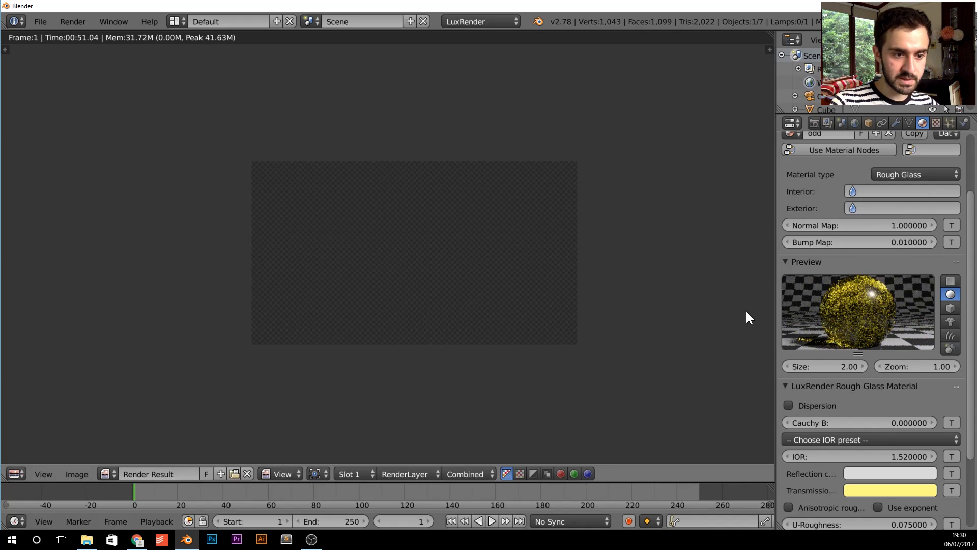
- Test-render the scene with the rough glass icosphere and return to the 3D view
key(F12)
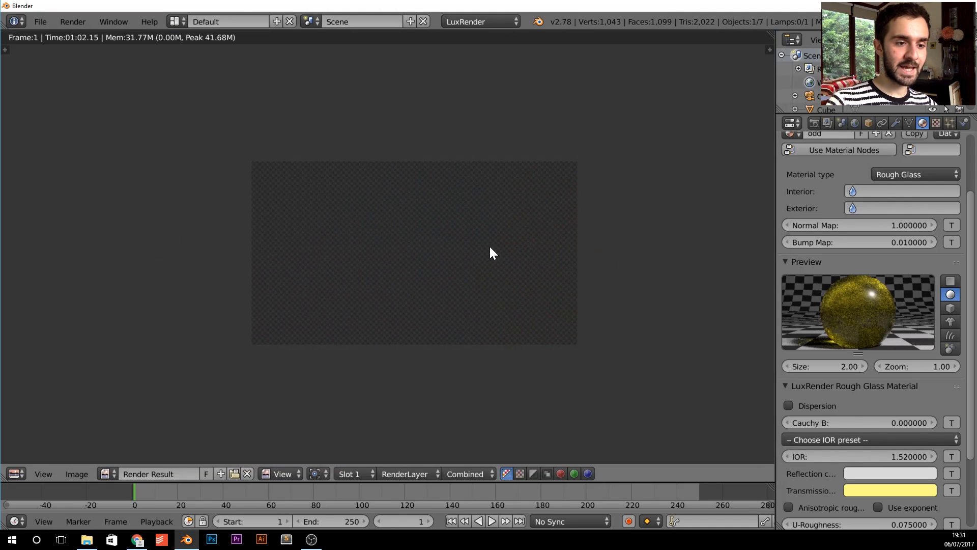
key(Escape)
scroll(592, 221, down, 5)
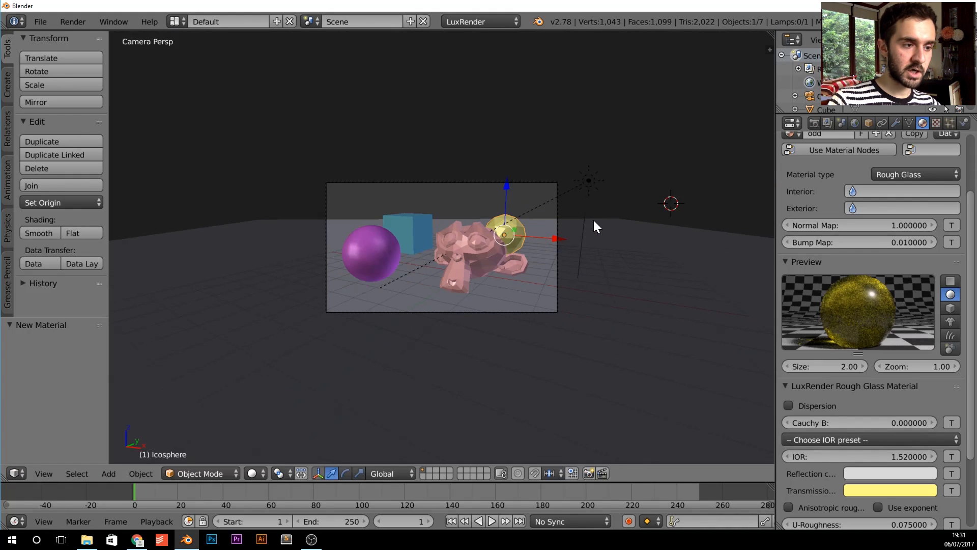
- Delete the sun lamp from the scene
right_click(589, 183)
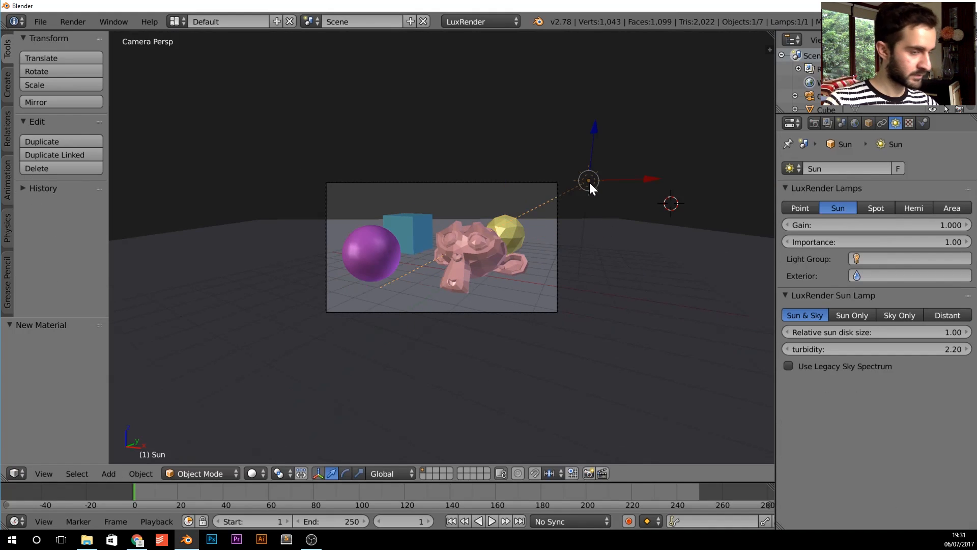
key(x)
click(589, 183)
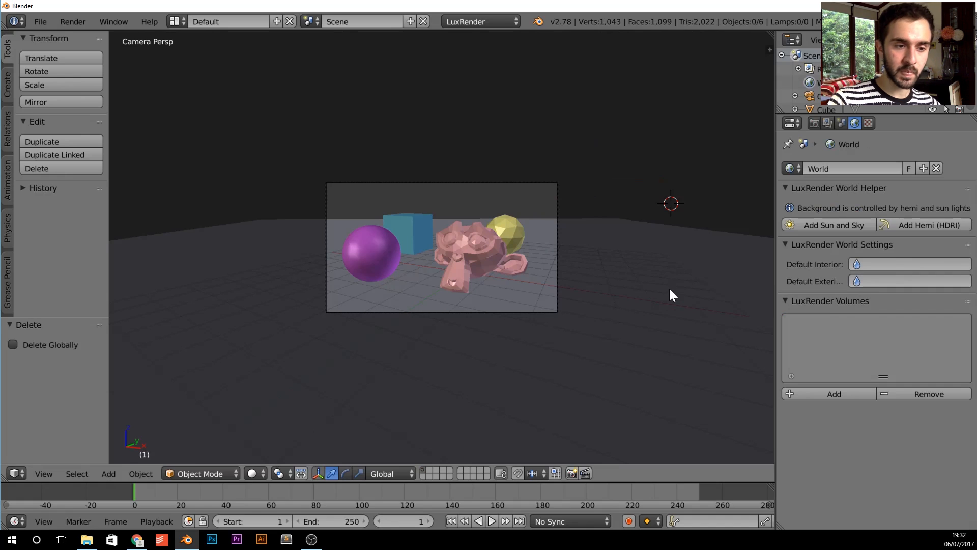
- Add a Hemi (HDRI) lamp to the scene using the LuxRender World Helper
scroll(610, 245, up, 3)
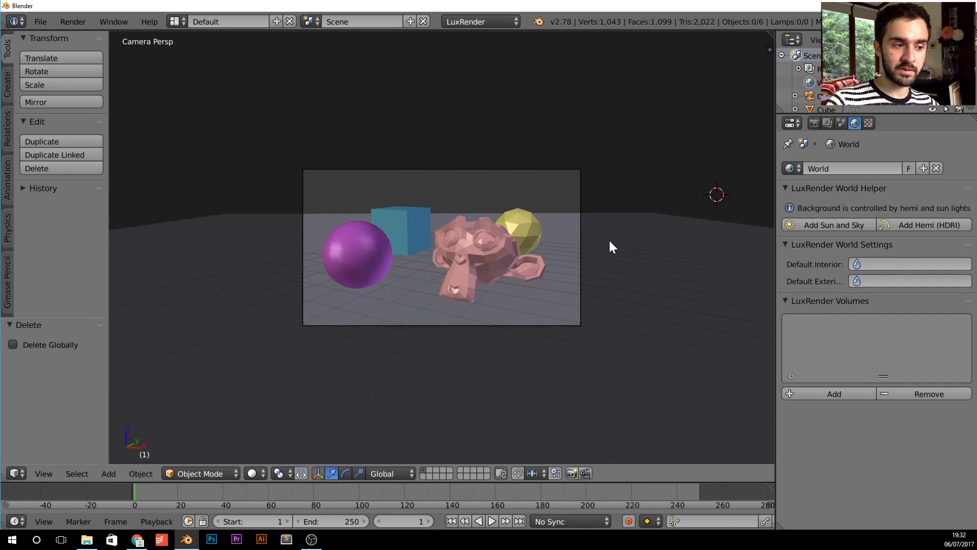
click(842, 123)
click(855, 123)
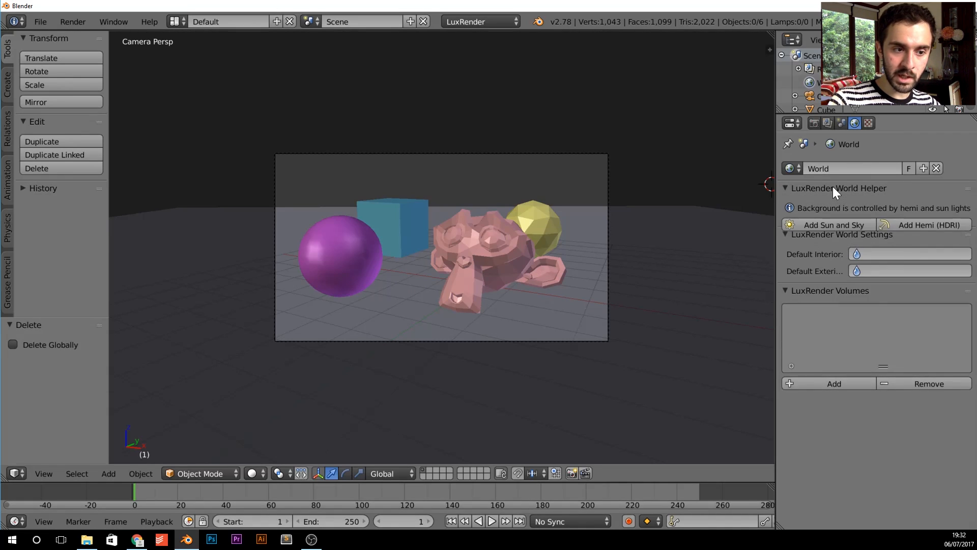
click(941, 225)
scroll(738, 218, down, 2)
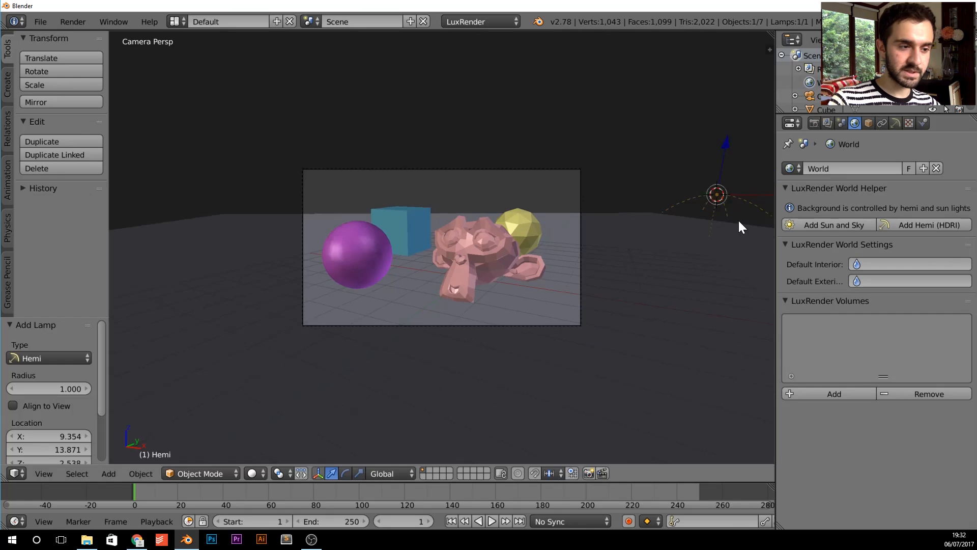
shift+middle_drag(680, 223, 619, 242)
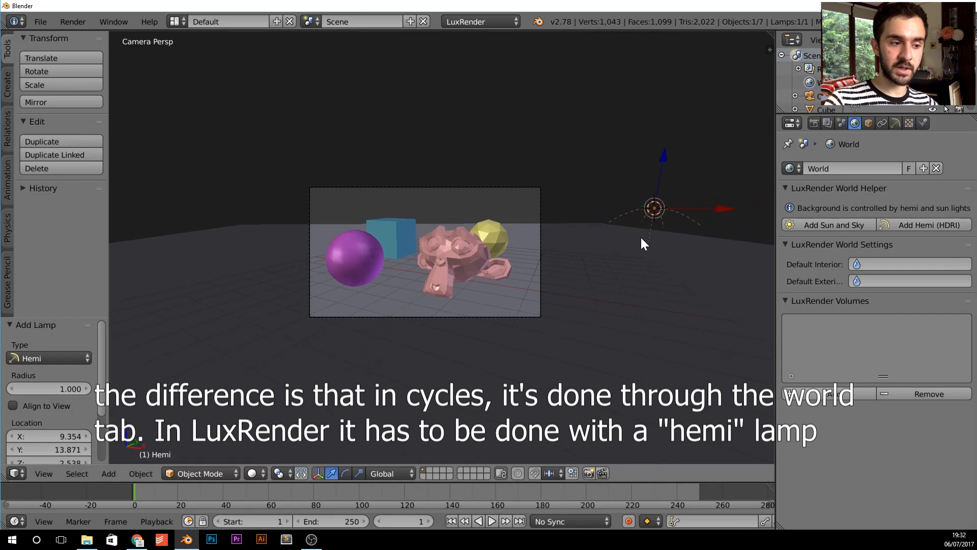
- Snap the 3D cursor to the scene's center and move the hemi lamp to the cursor
key(KP_0)
scroll(649, 245, down, 5)
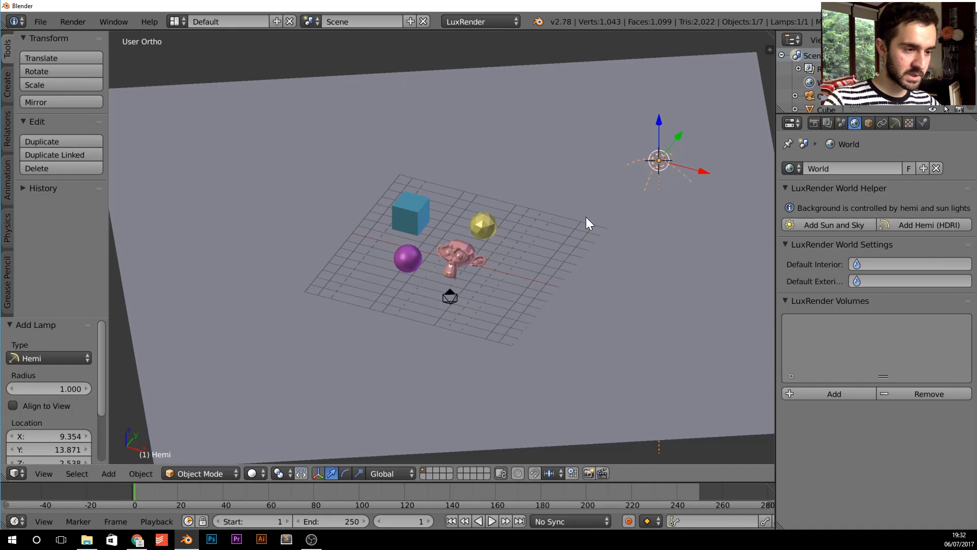
key(ctrl+s)
click(906, 75)
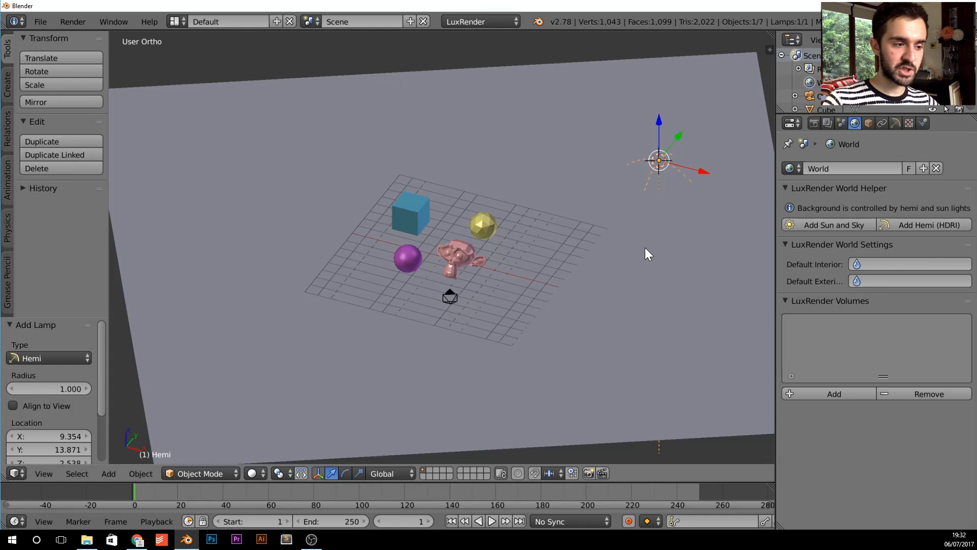
key(shift+s)
click(618, 247)
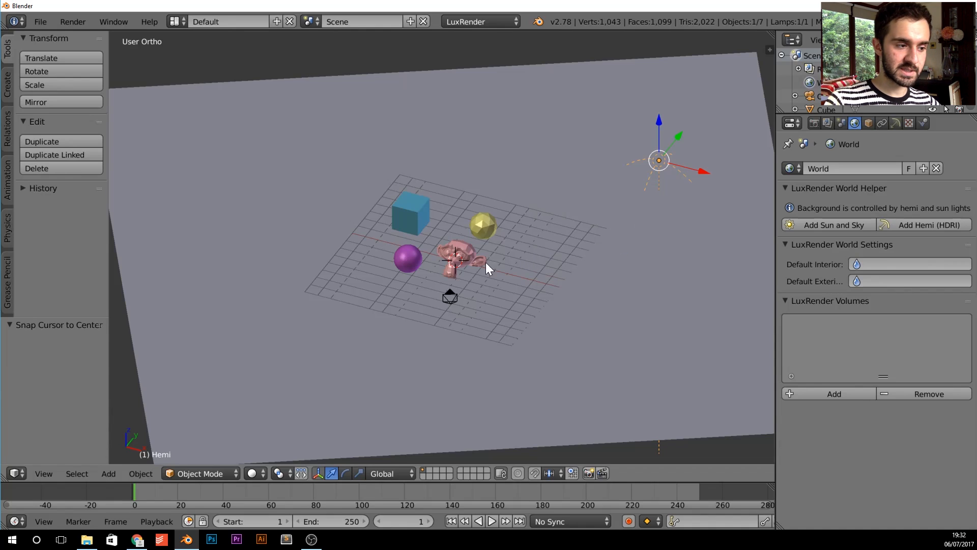
key(shift+s)
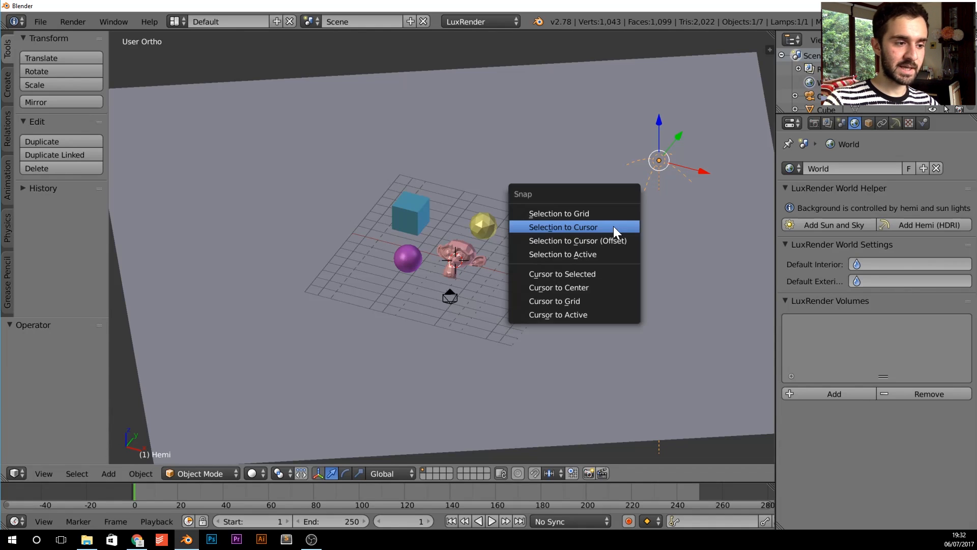
click(601, 227)
scroll(479, 302, up, 3)
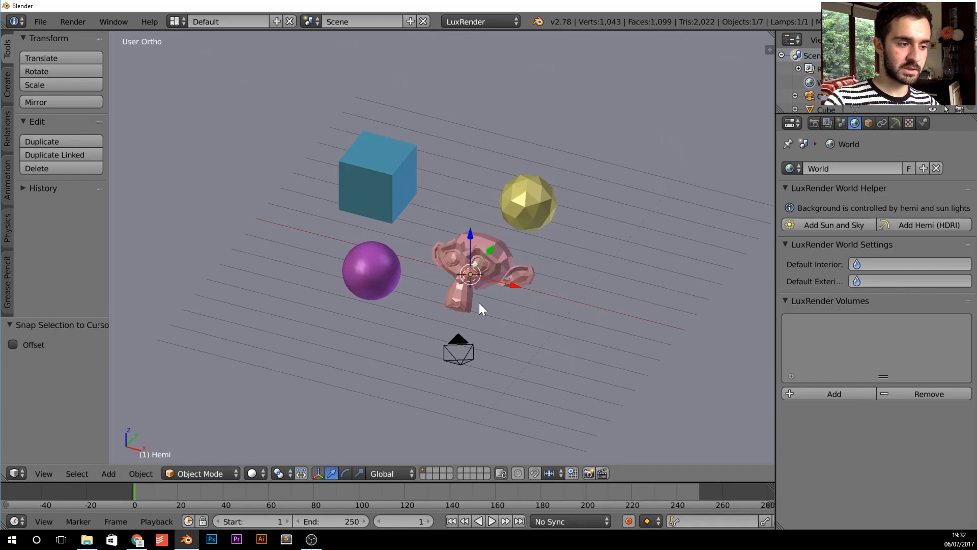
mouse_move(468, 311)
middle_down()
mouse_move(487, 254)
mouse_move(491, 297)
mouse_move(477, 299)
middle_up()
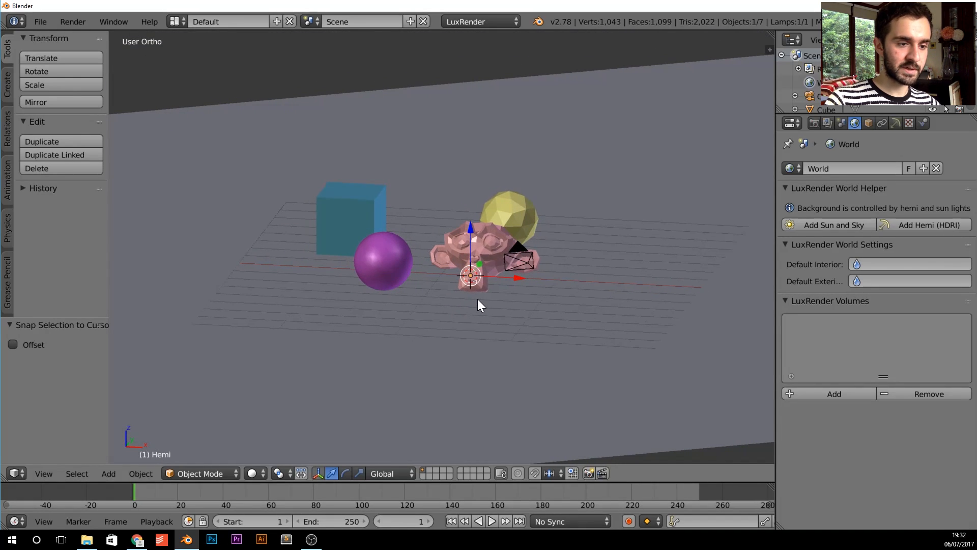
- Load Blinds_4k.hdr from the HDRIs folder of HDRI_Haven_Teaser_Pack as the hemi lamp's HDRI map
click(895, 123)
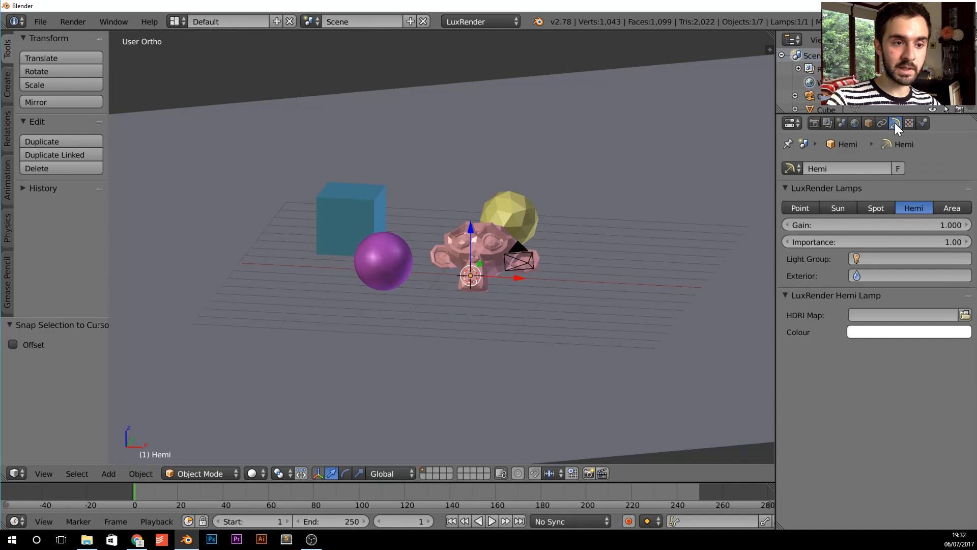
click(964, 315)
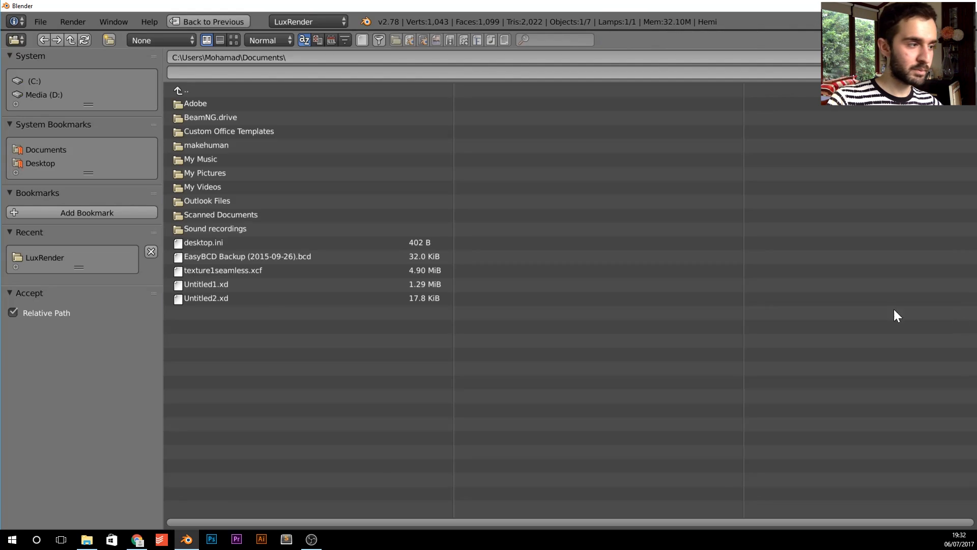
click(244, 95)
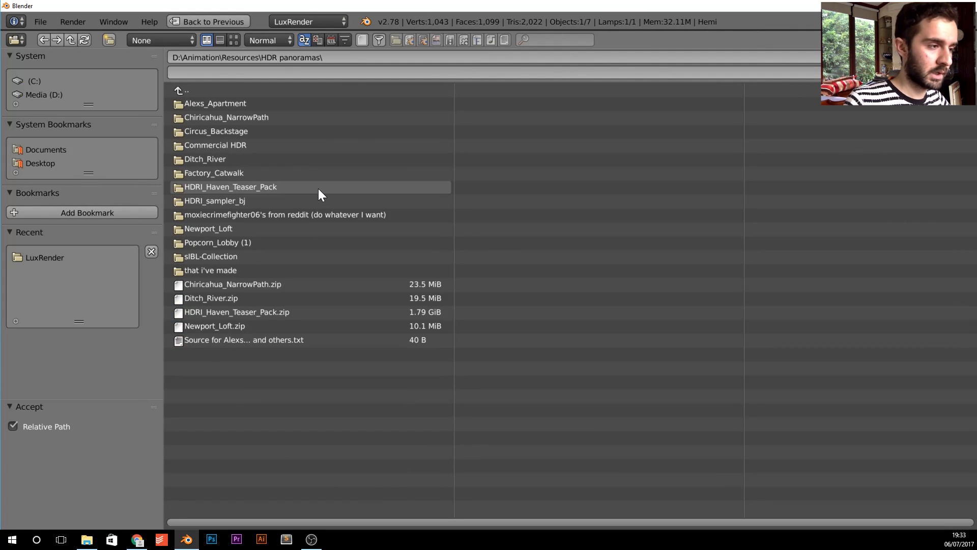
click(319, 188)
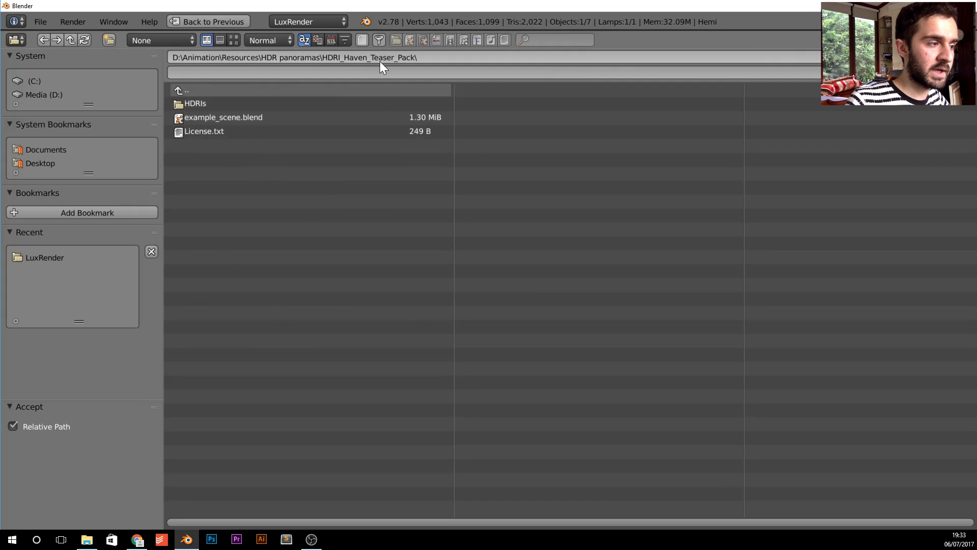
click(256, 103)
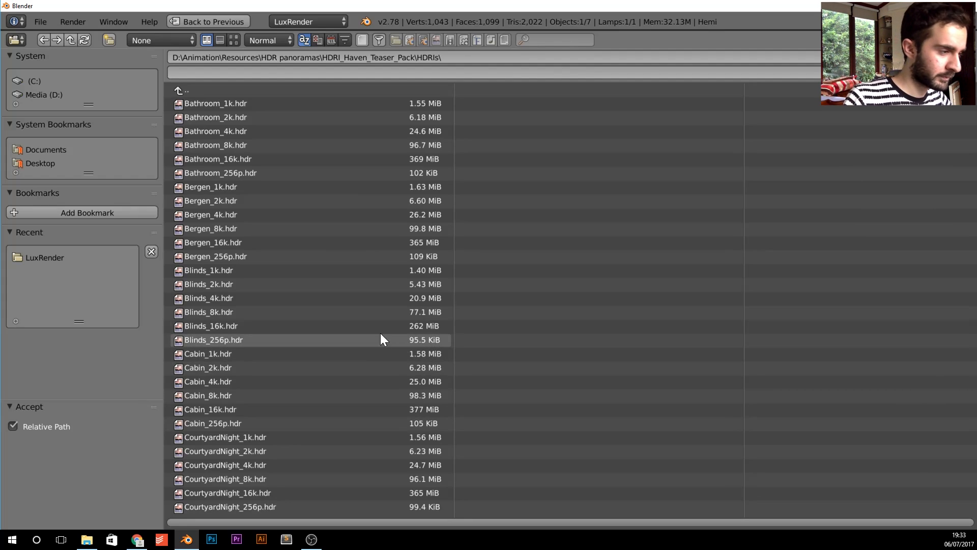
click(336, 299)
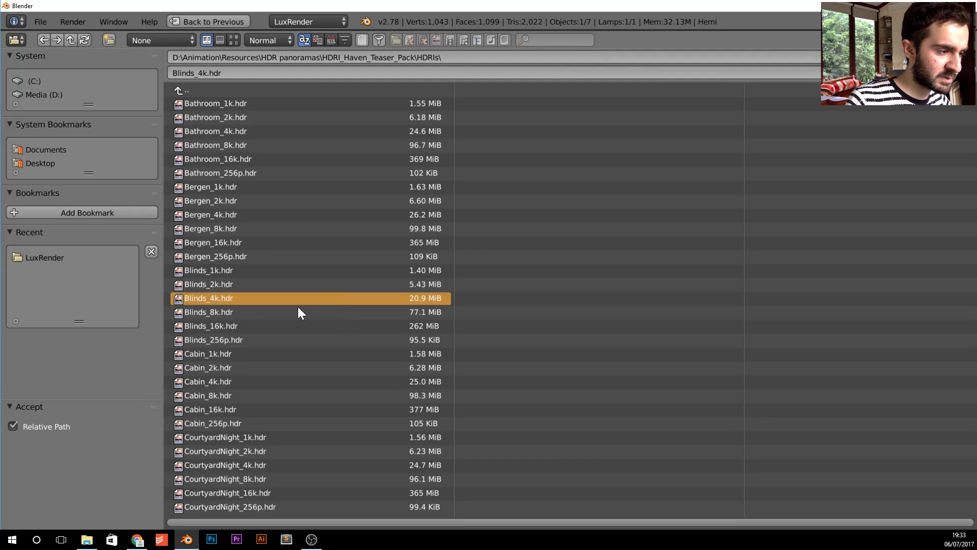
double_click(222, 303)
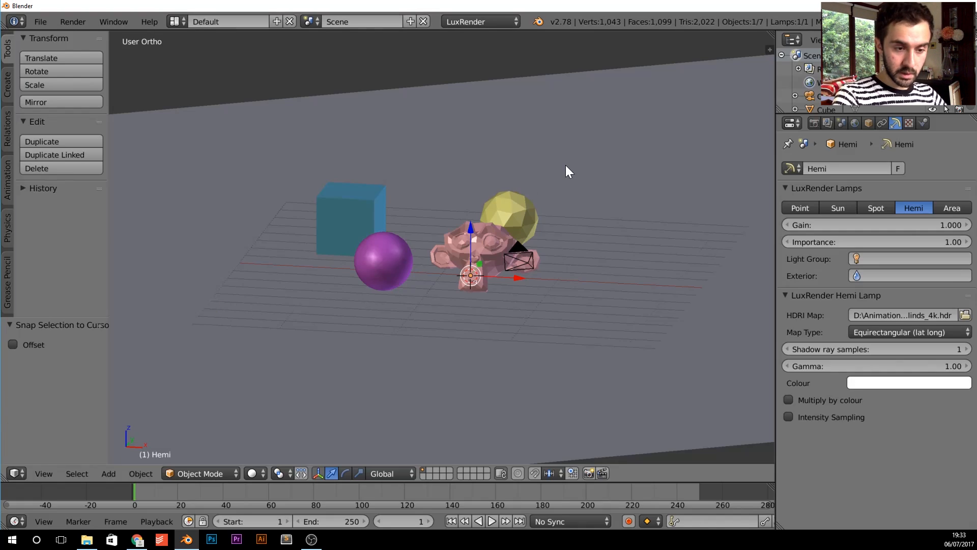
- Start a test render of the HDRI-lit scene and set the display interval to 3 seconds
key(F12)
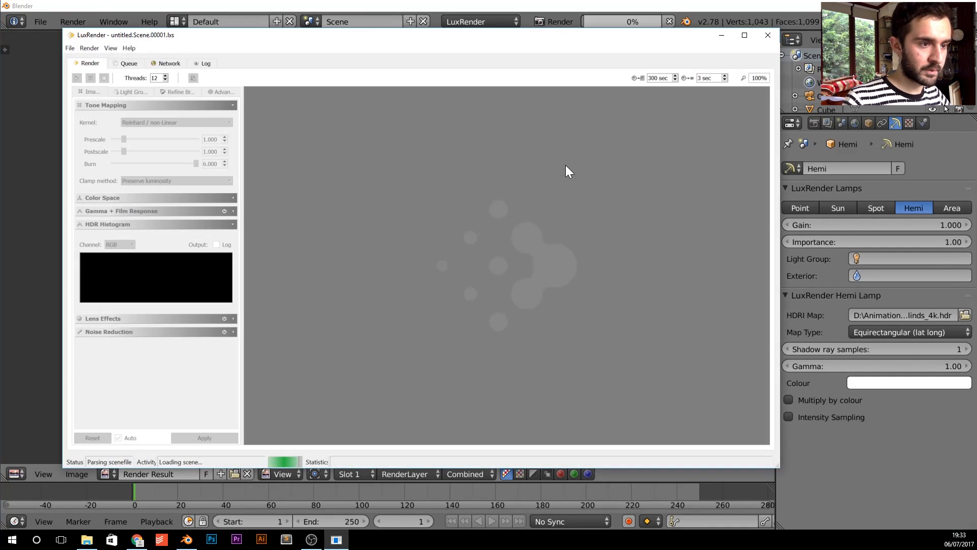
scroll(574, 251, up, 1)
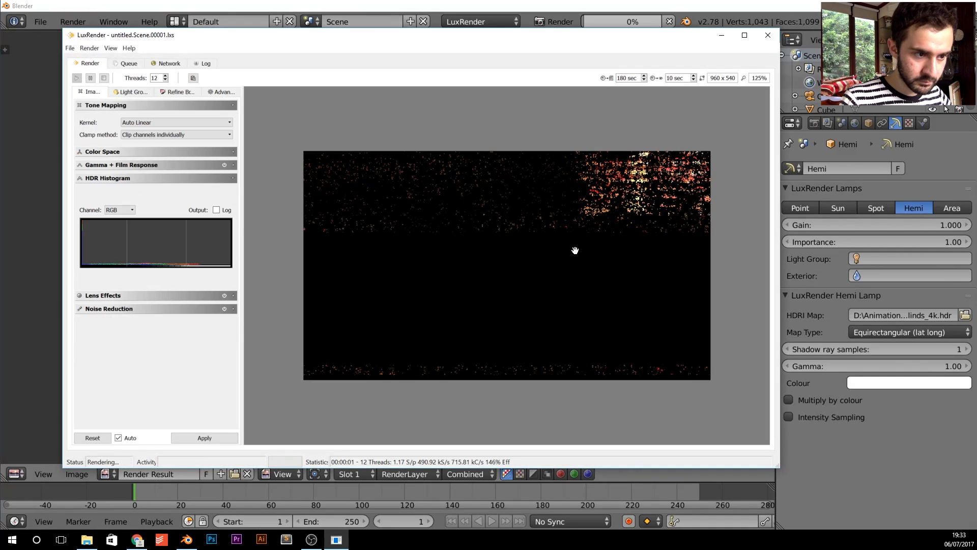
scroll(575, 250, down, 1)
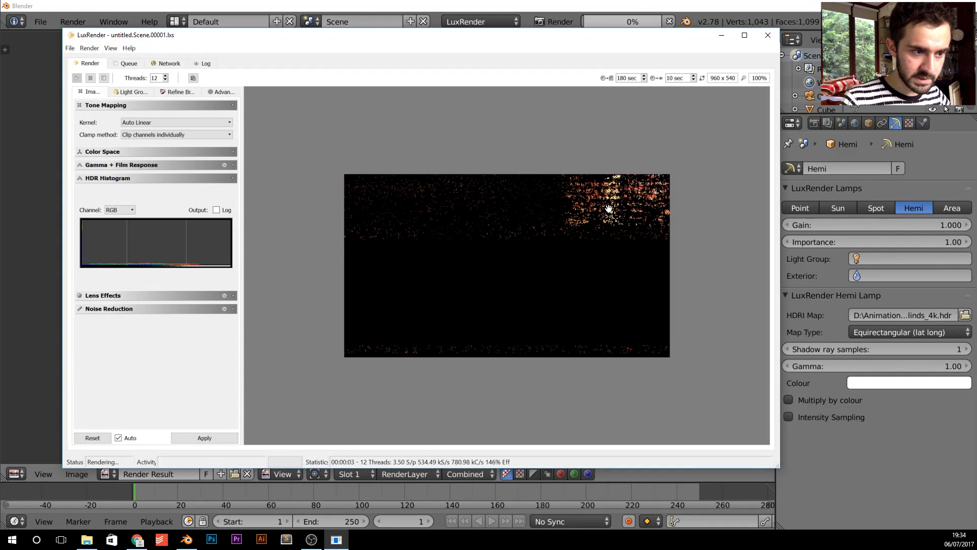
double_click(671, 78)
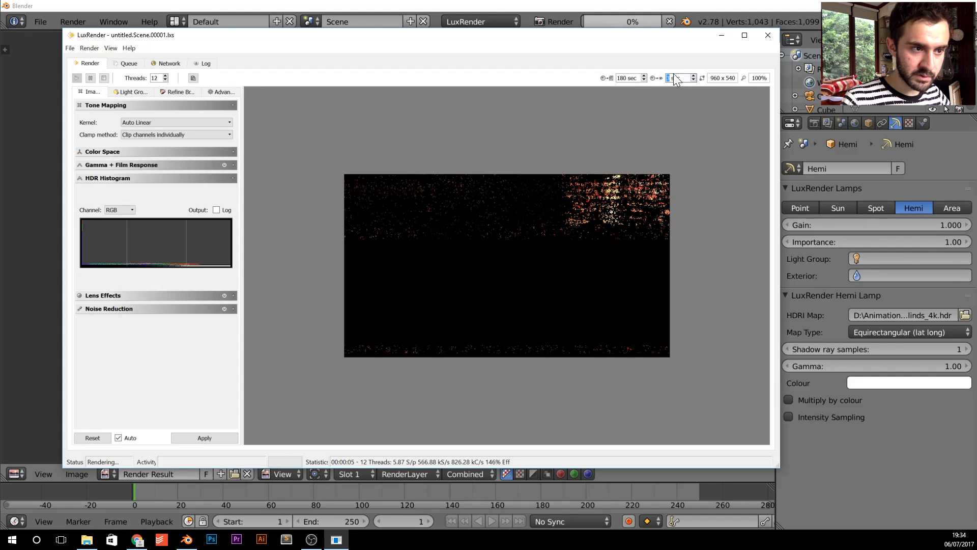
text(3)
scroll(633, 189, up, 1)
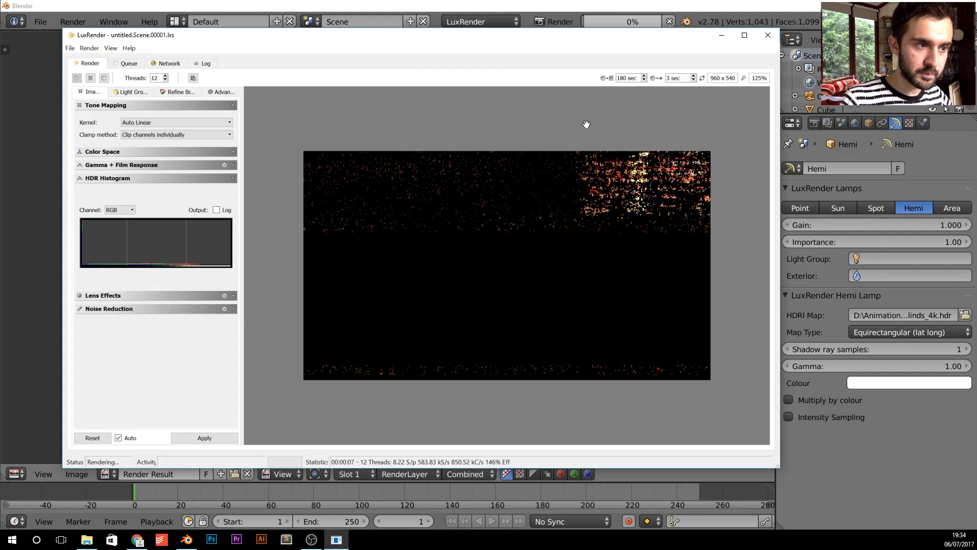
- Inspect the HDRI-lit render's noise and materials up close around the sphere and monkey head, and close the render window
scroll(592, 201, up, 1)
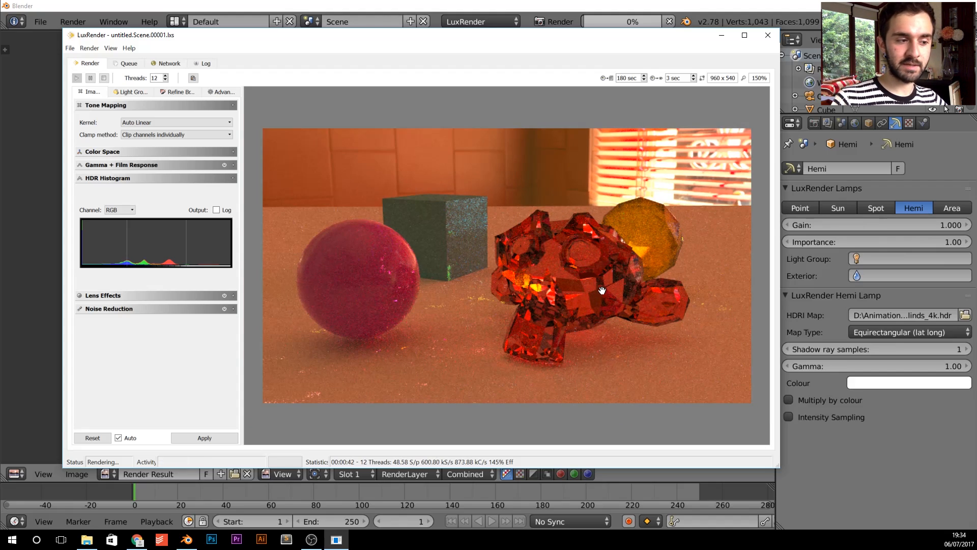
scroll(593, 321, down, 2)
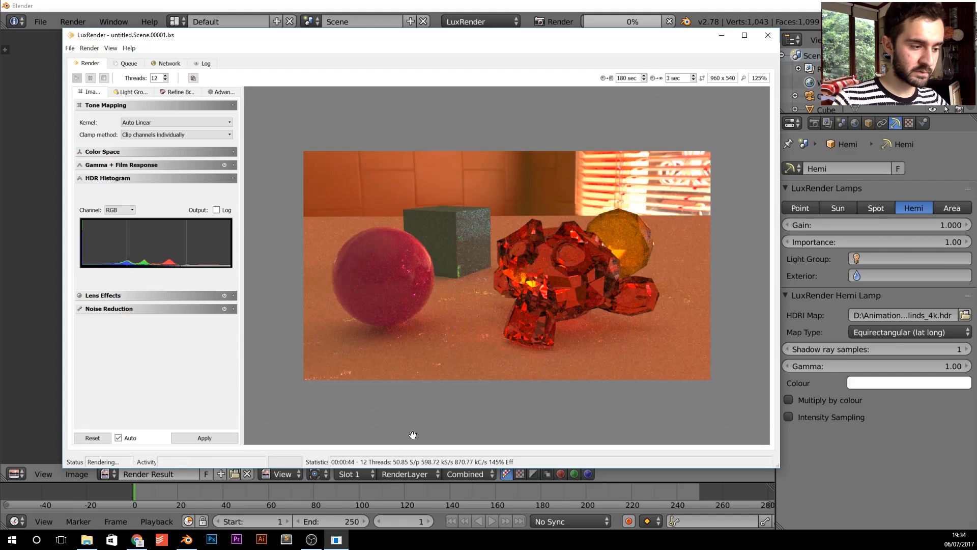
scroll(449, 354, up, 6)
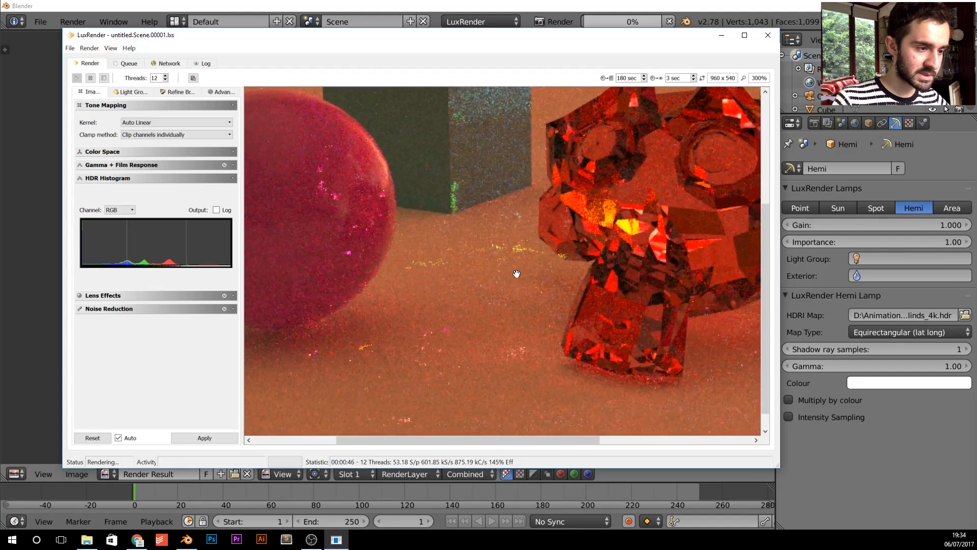
scroll(453, 224, down, 6)
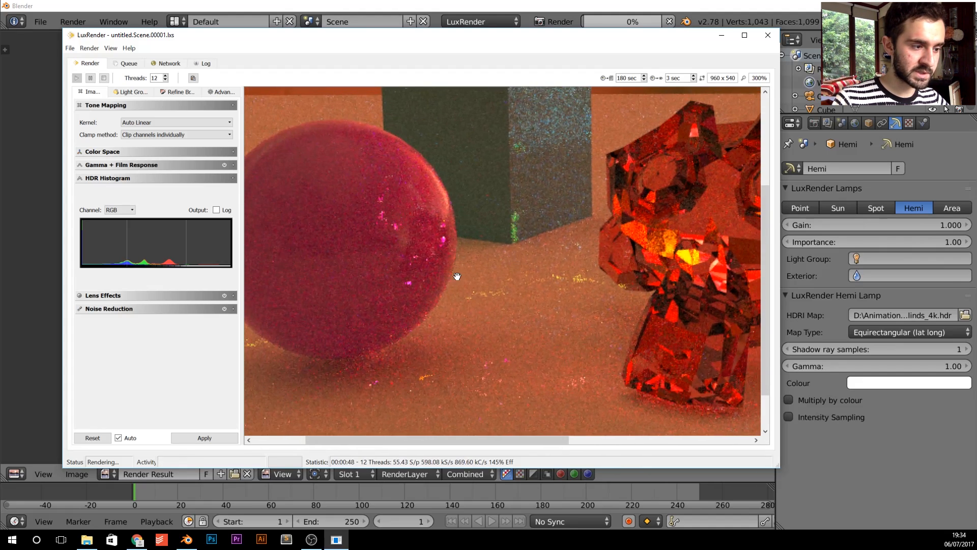
scroll(458, 341, down, 1)
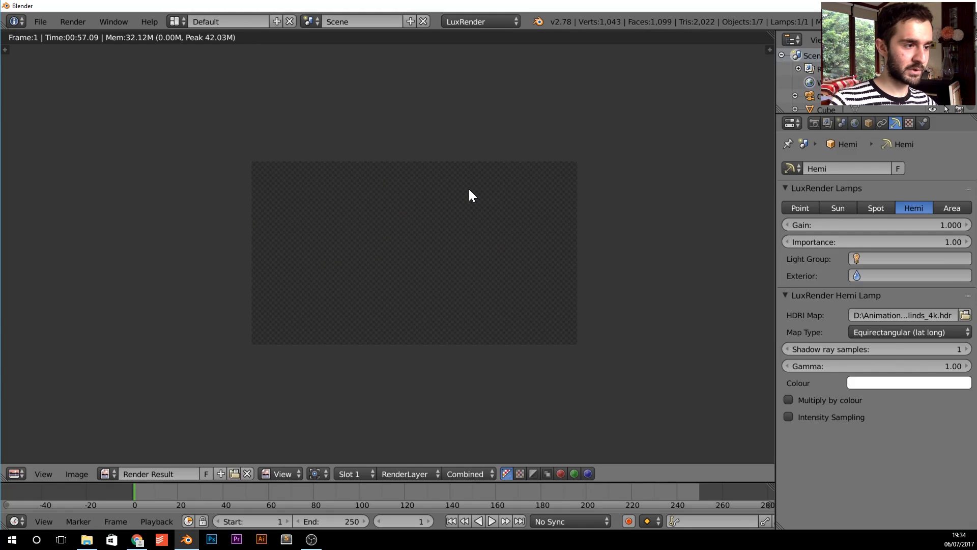
- Save the Blender file as Lux Tutorial in the LuxRender tutorials folder
key(ctrl+s)
text(Lu)
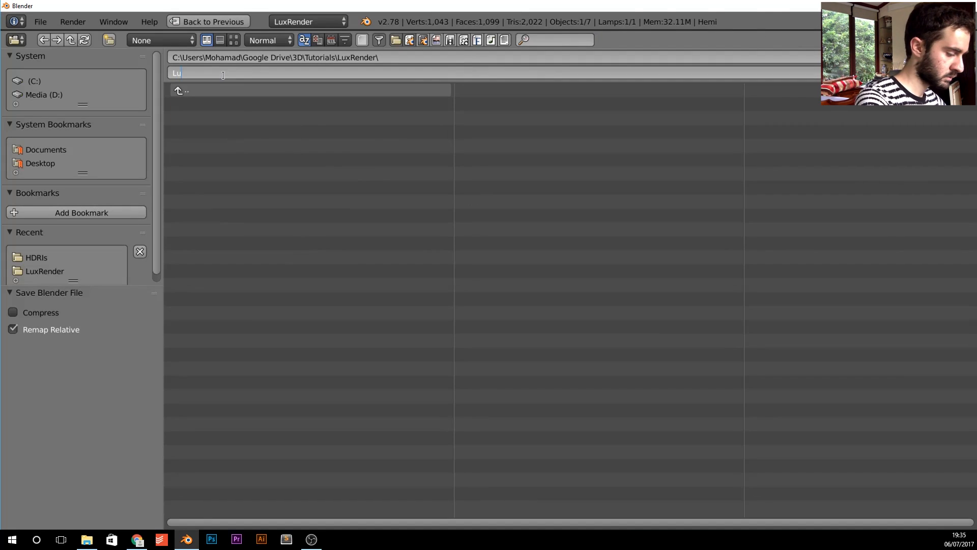
text(x Tutorial)
key(Return)
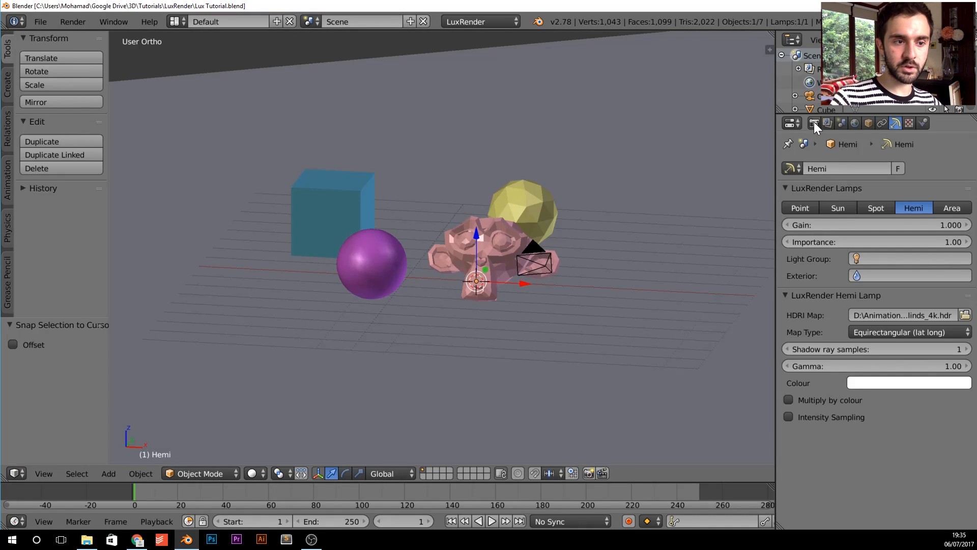
- Set the LuxRender rendering mode to LuxCore Path OpenCL in the scene's render settings
click(813, 122)
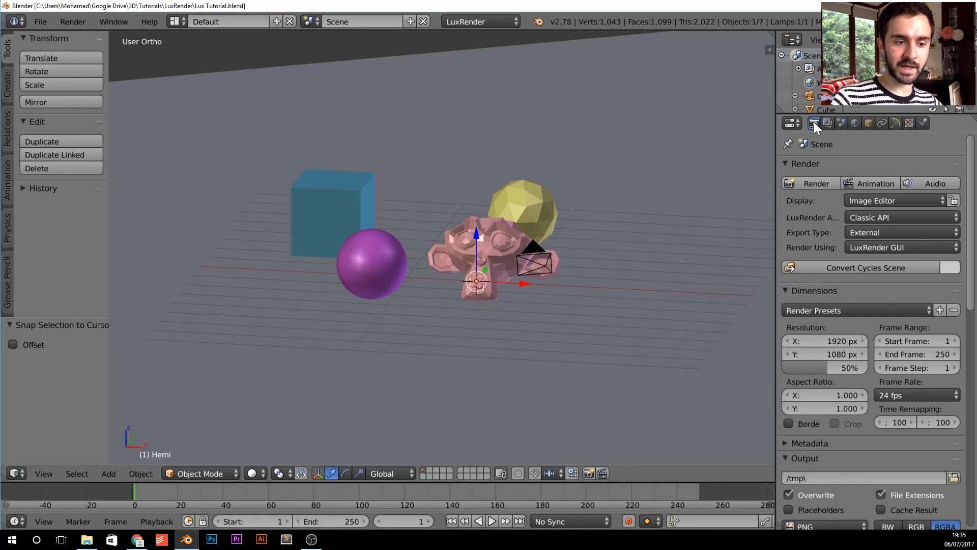
scroll(869, 261, down, 7)
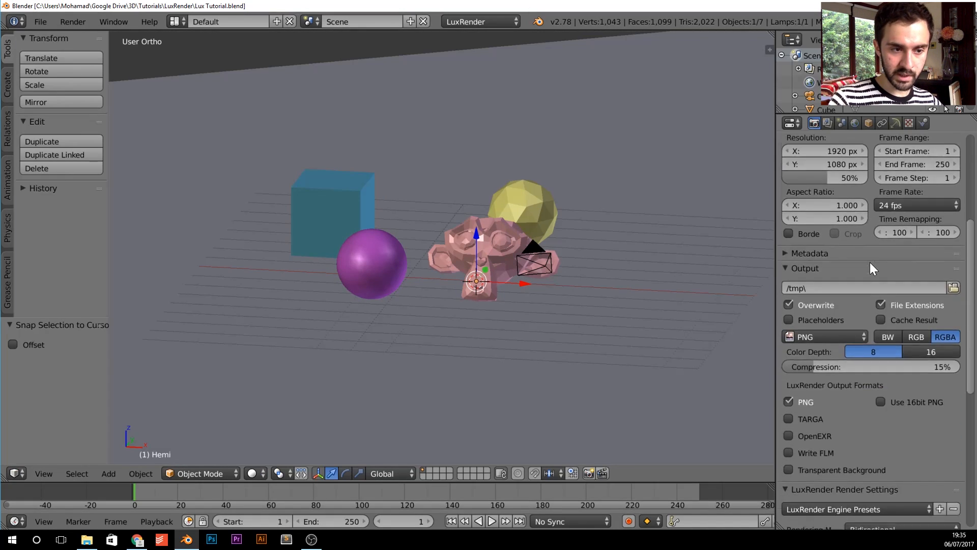
scroll(869, 262, down, 7)
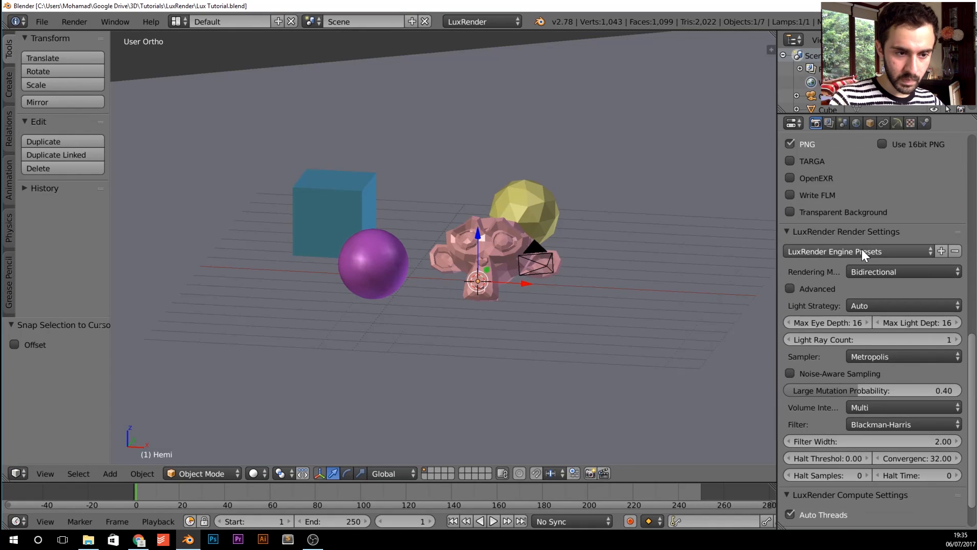
click(886, 271)
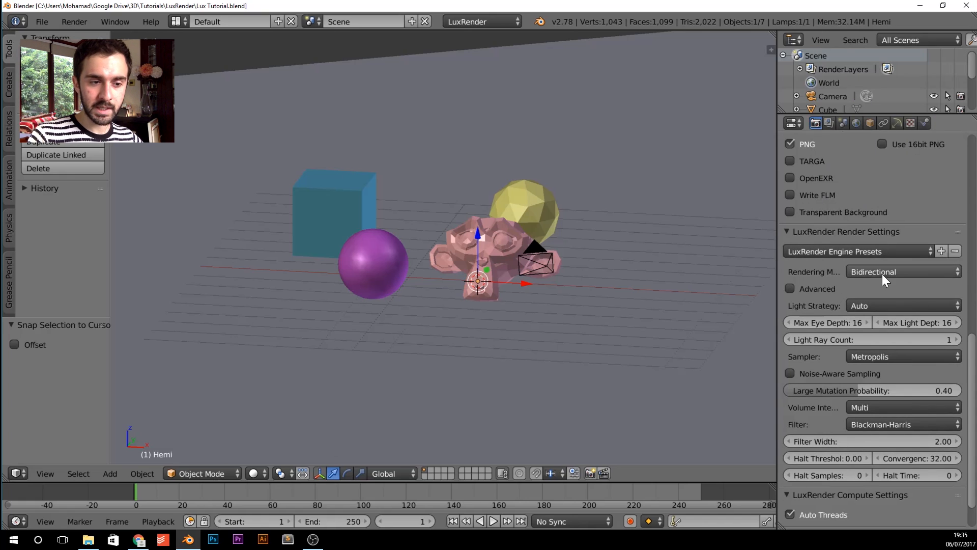
click(883, 272)
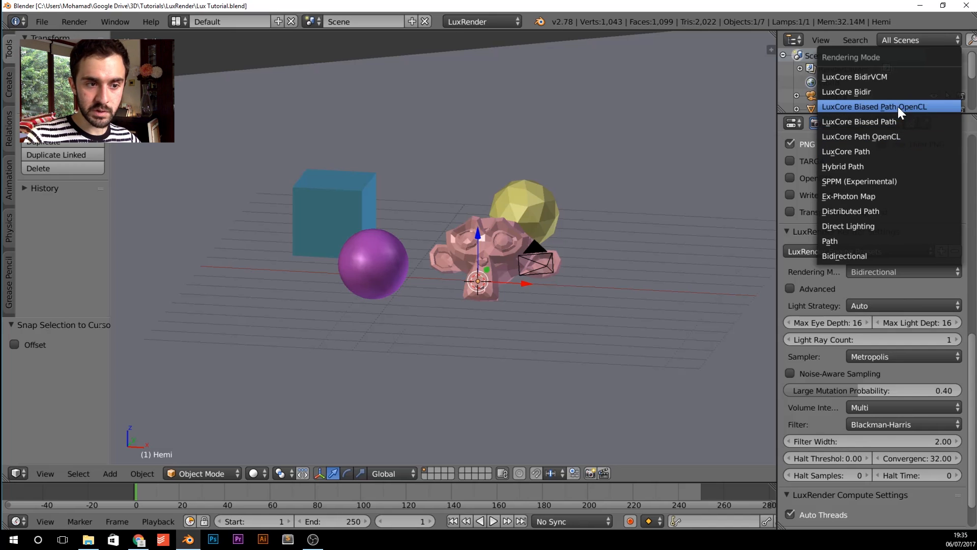
click(883, 138)
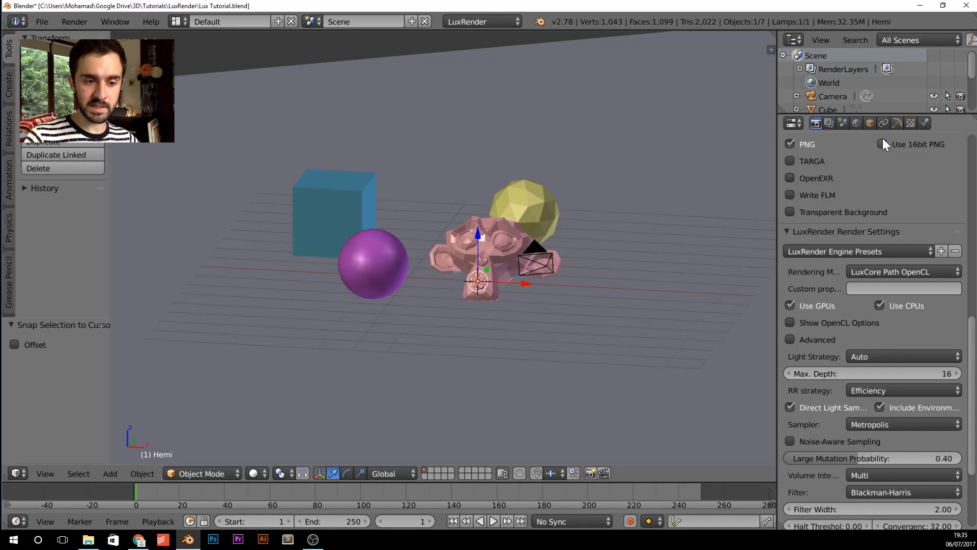
- Test render the scene with LuxCore Path OpenCL, inspect the floor and monkey head up close, and close the render window
key(F12)
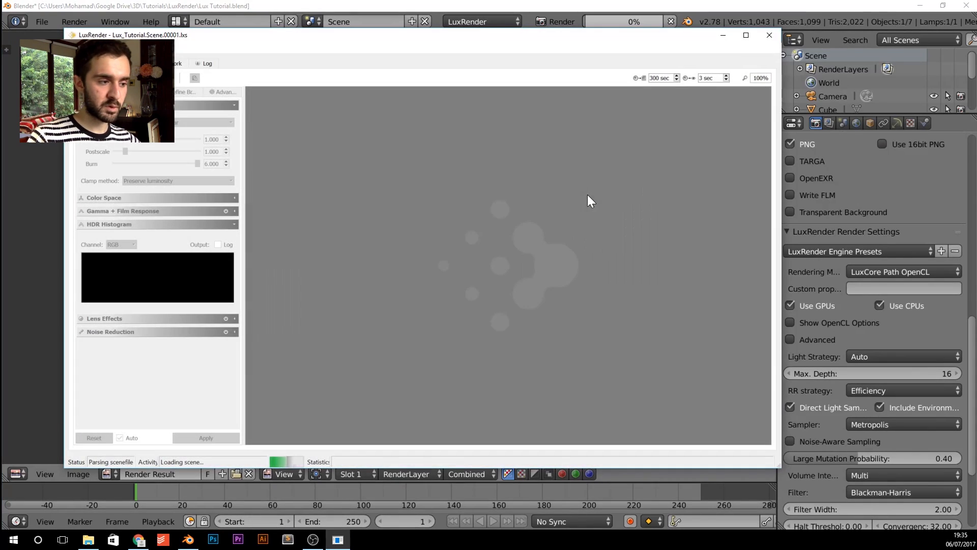
drag(511, 42, 521, 41)
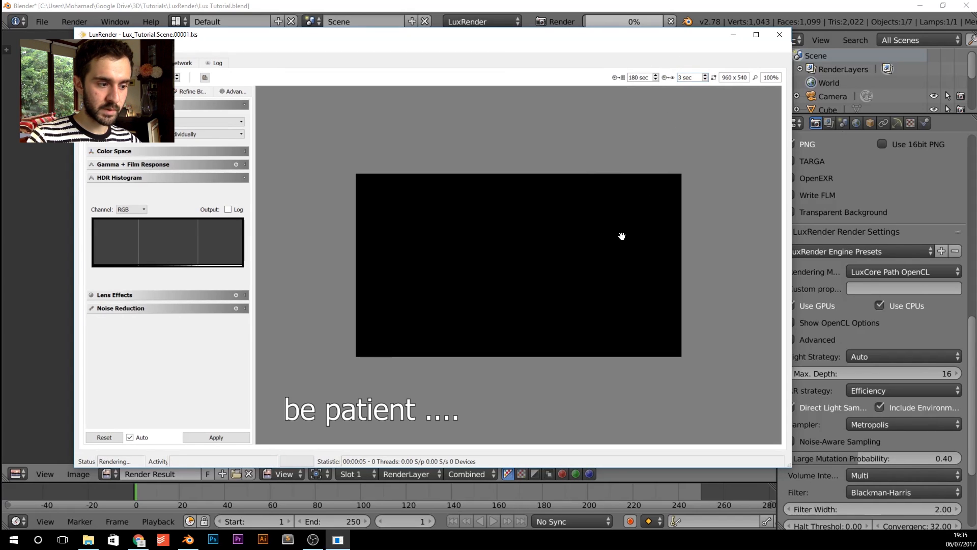
scroll(608, 236, up, 1)
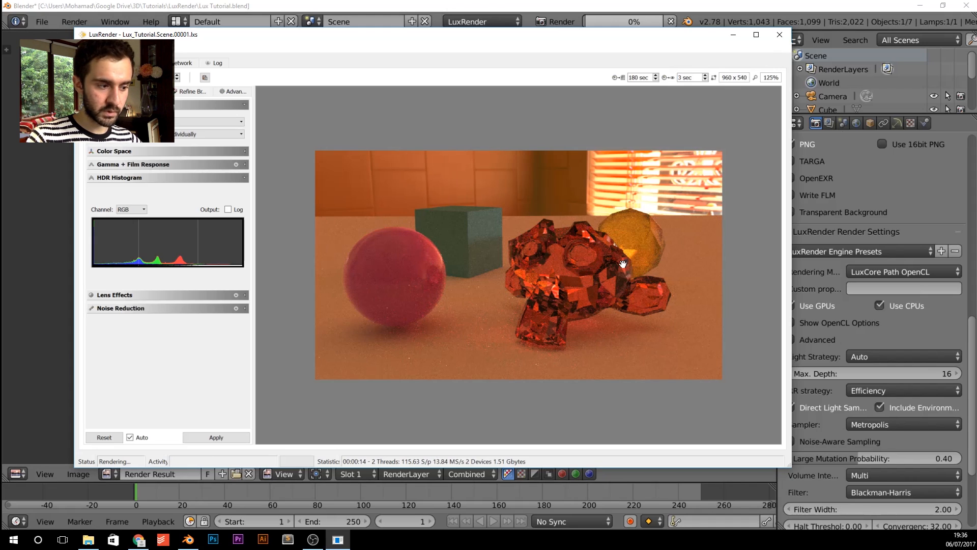
scroll(491, 278, up, 1)
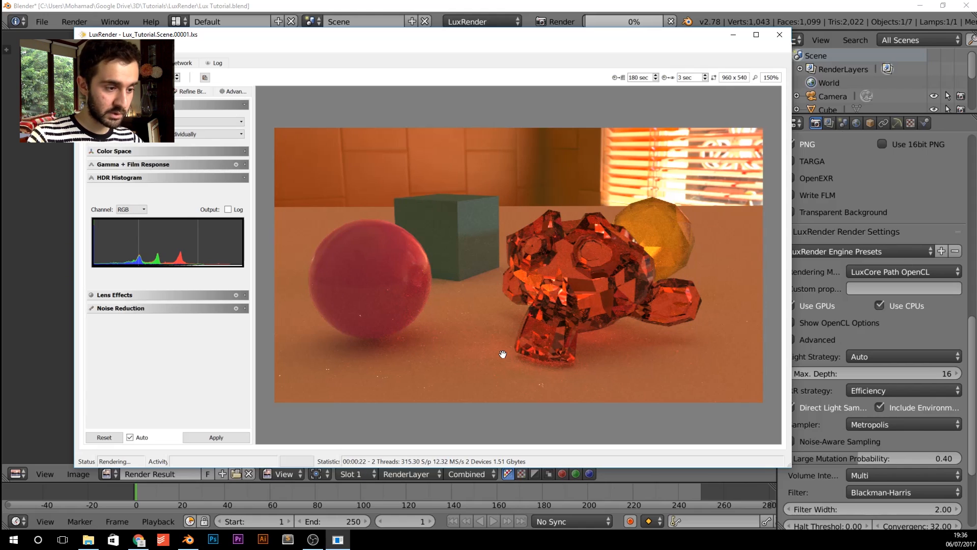
scroll(503, 353, up, 2)
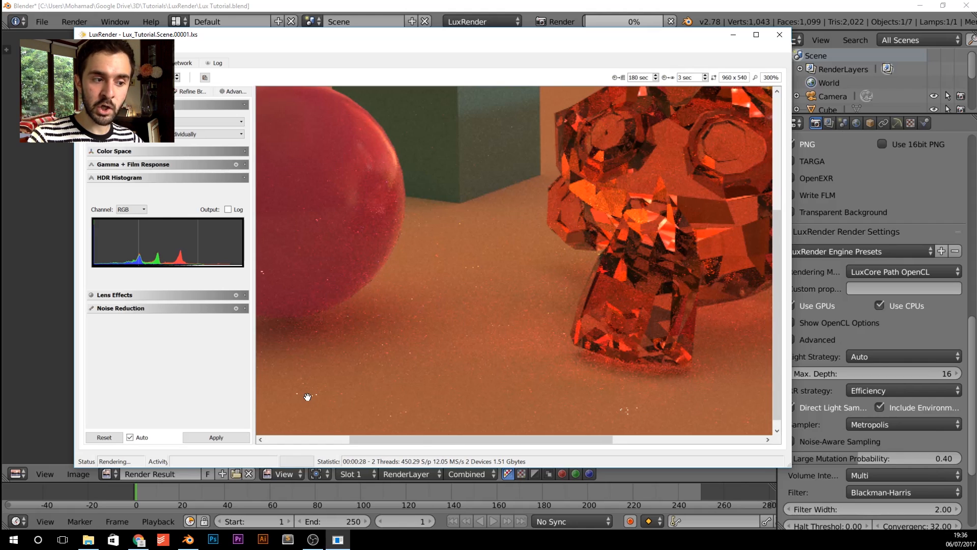
scroll(579, 320, up, 1)
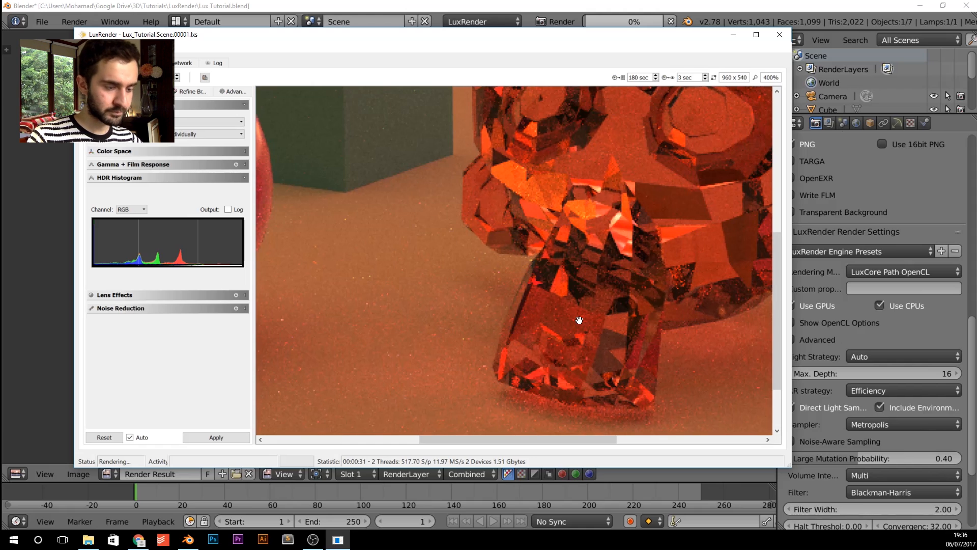
click(734, 36)
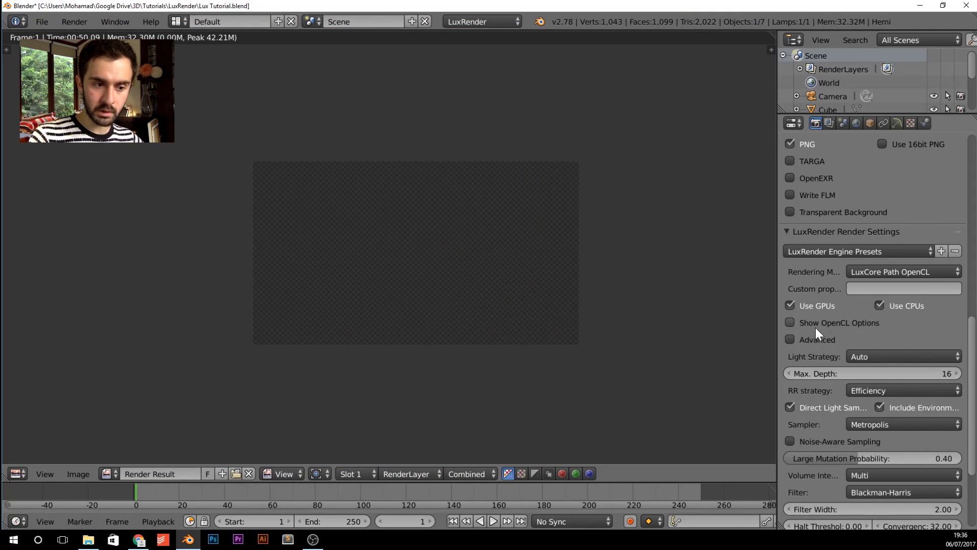
- Update the OpenCL device list and leave only Device 0 (GeForce GTX 970) enabled
scroll(815, 328, down, 6)
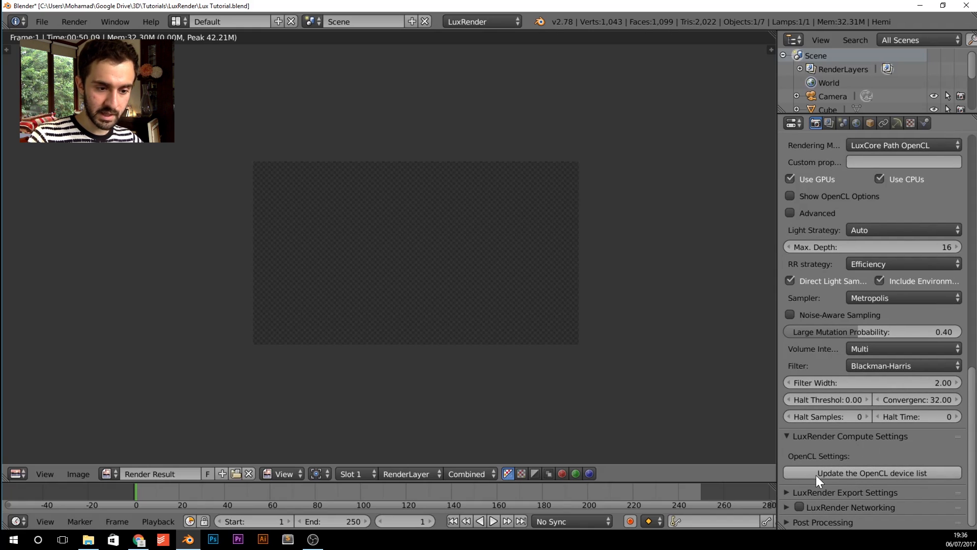
click(841, 474)
scroll(860, 464, down, 2)
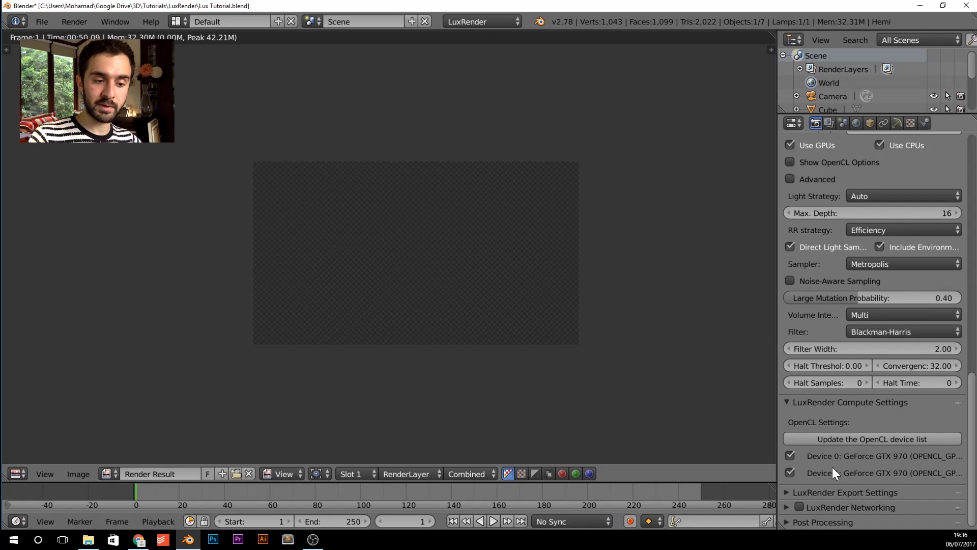
click(789, 456)
click(789, 472)
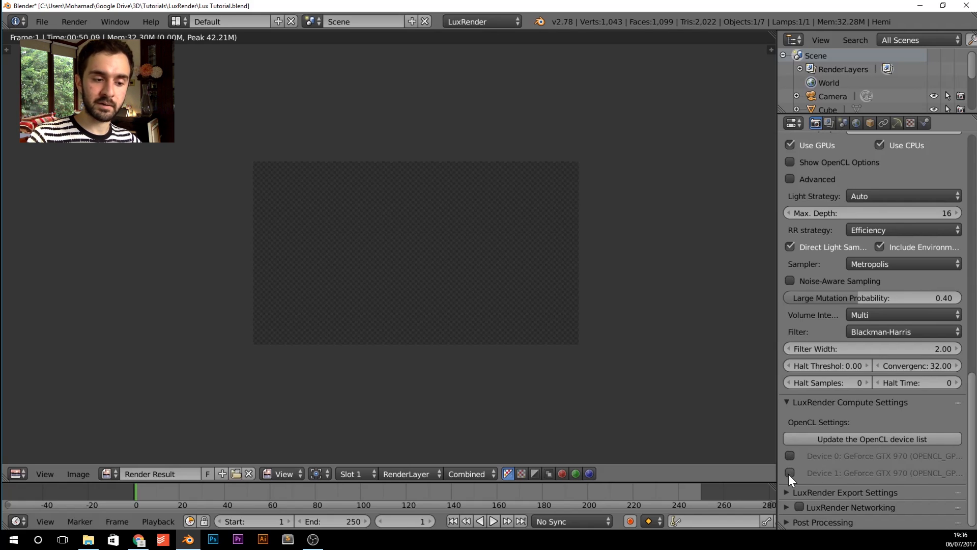
click(789, 455)
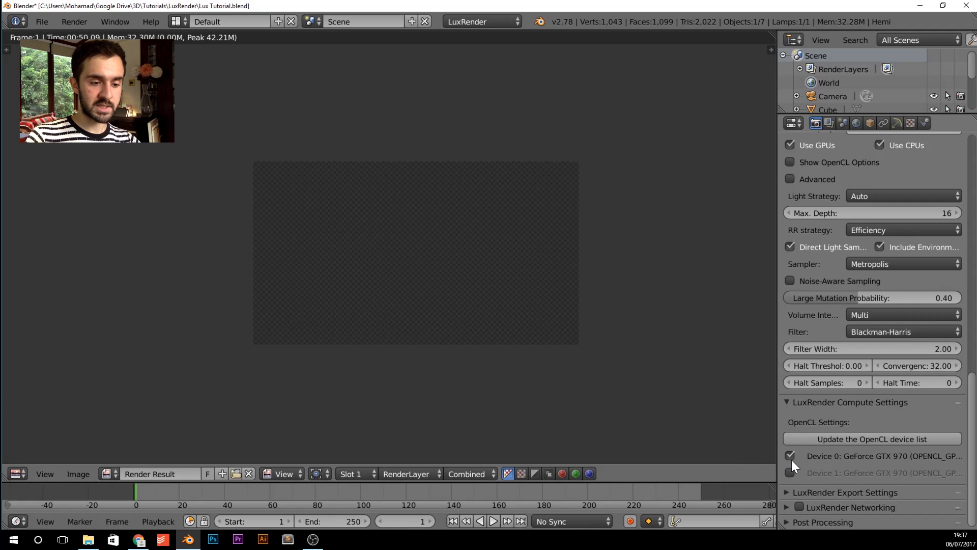
- Test render the scene with the selected OpenCL device, examine the enlarged image, and close the render window
key(F12)
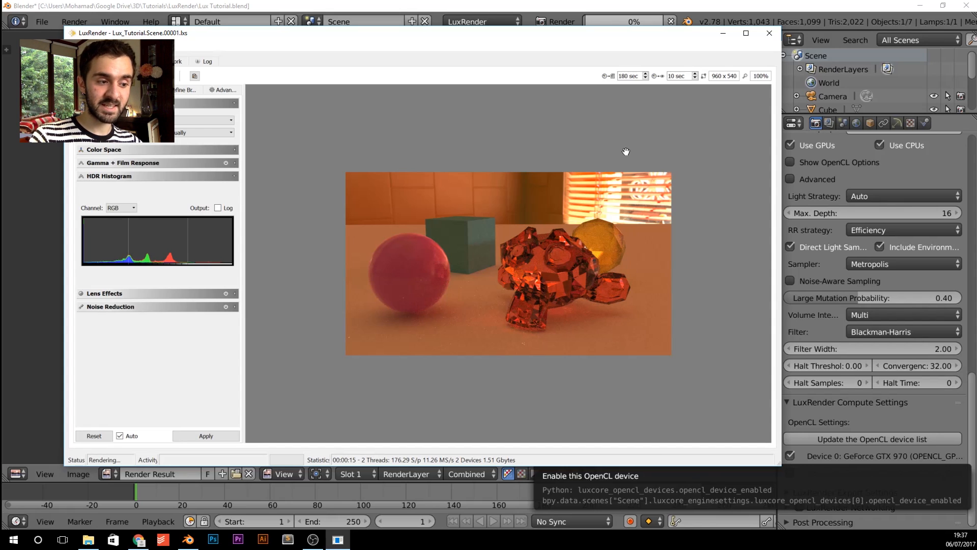
scroll(526, 342, up, 1)
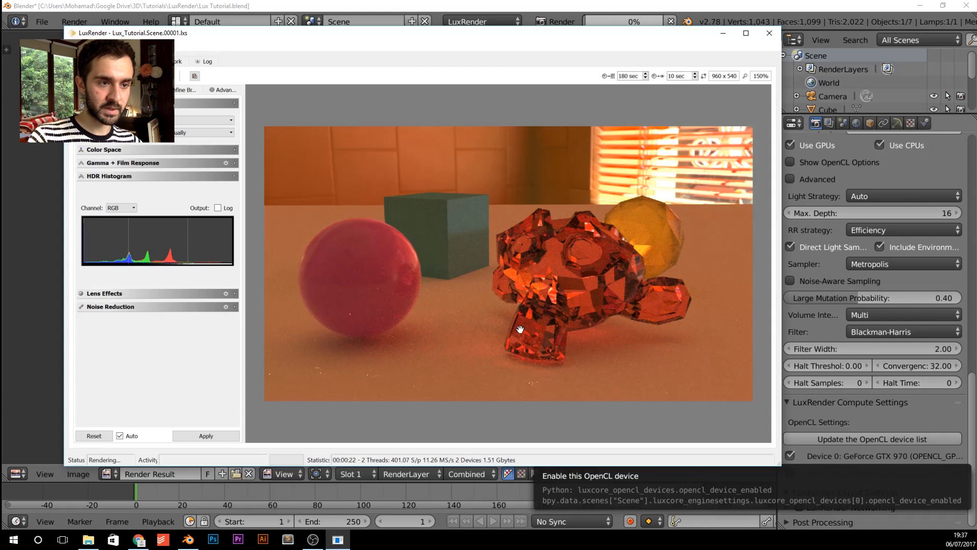
click(770, 34)
- Widen the render properties area slightly and switch the LuxRender API to LuxCore API (Experimental)
scroll(880, 244, up, 6)
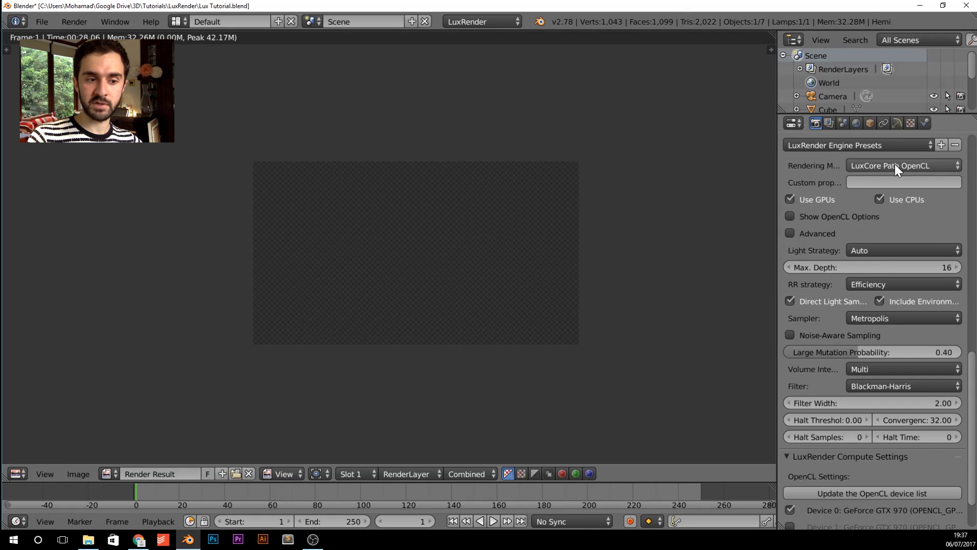
scroll(912, 260, up, 8)
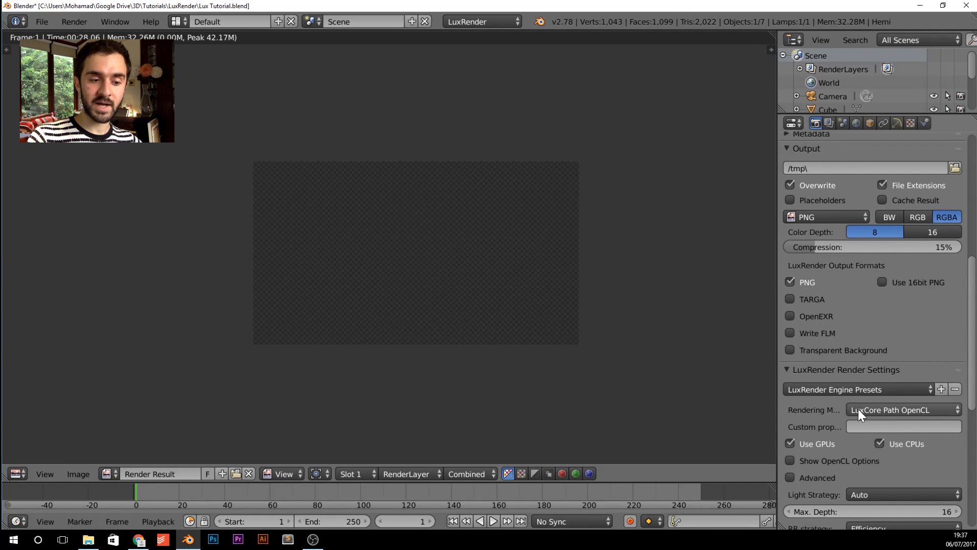
scroll(884, 398, up, 3)
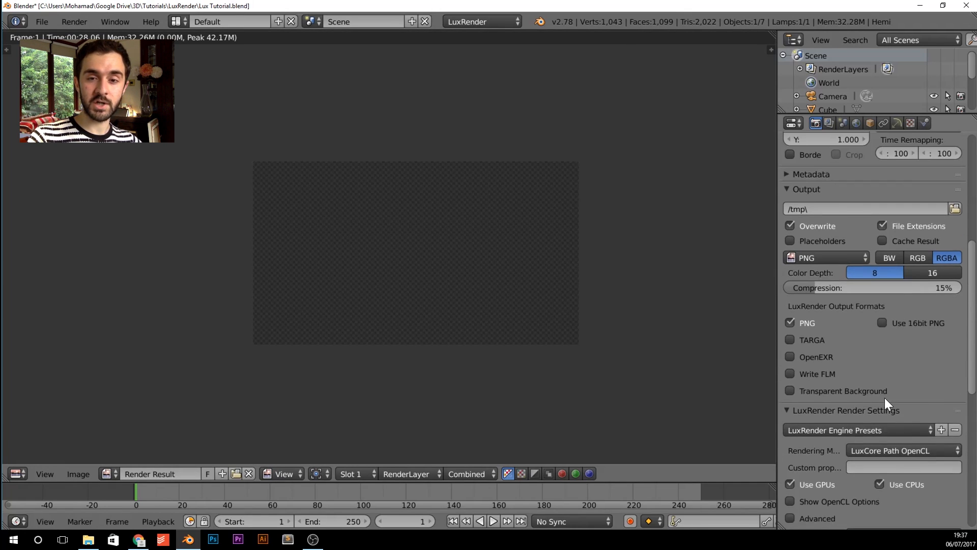
scroll(884, 401, up, 10)
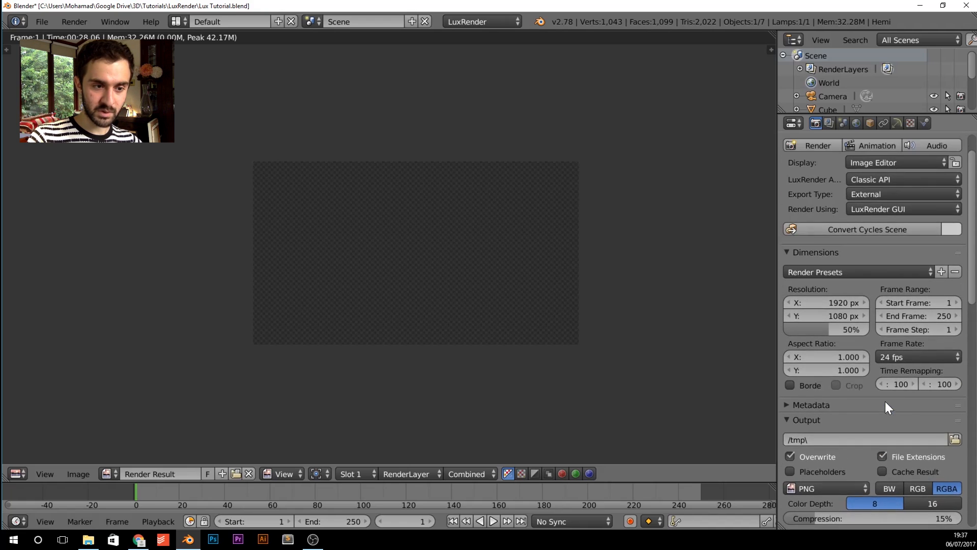
scroll(888, 392, up, 1)
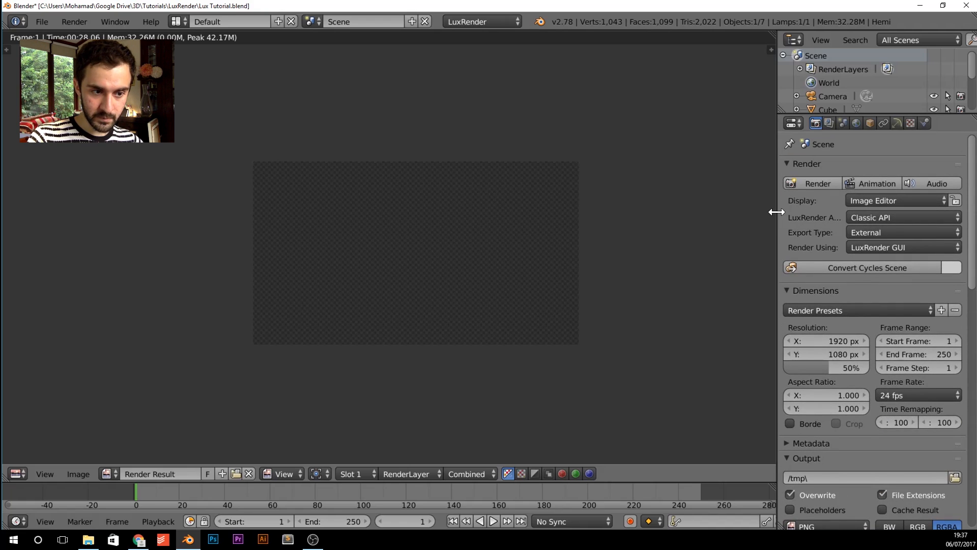
drag(776, 211, 758, 211)
click(841, 218)
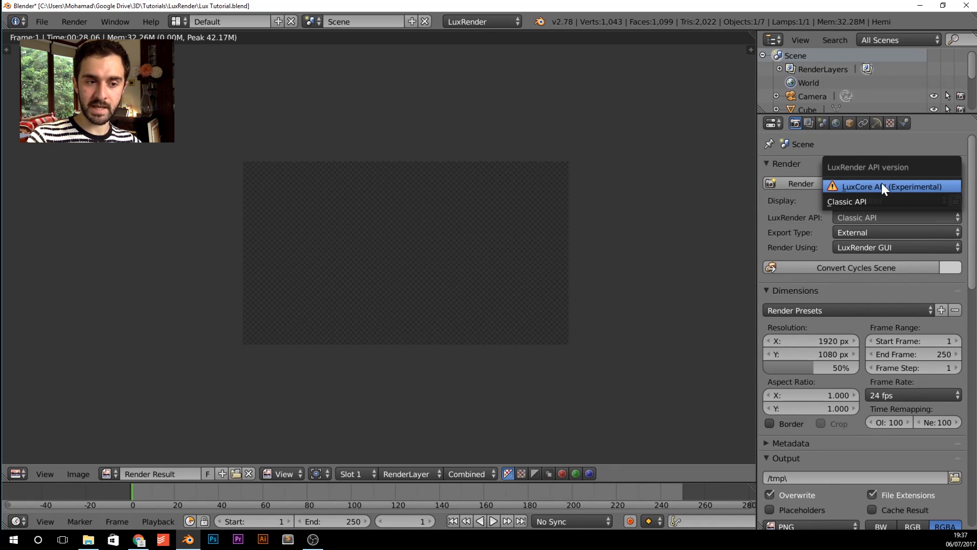
click(853, 186)
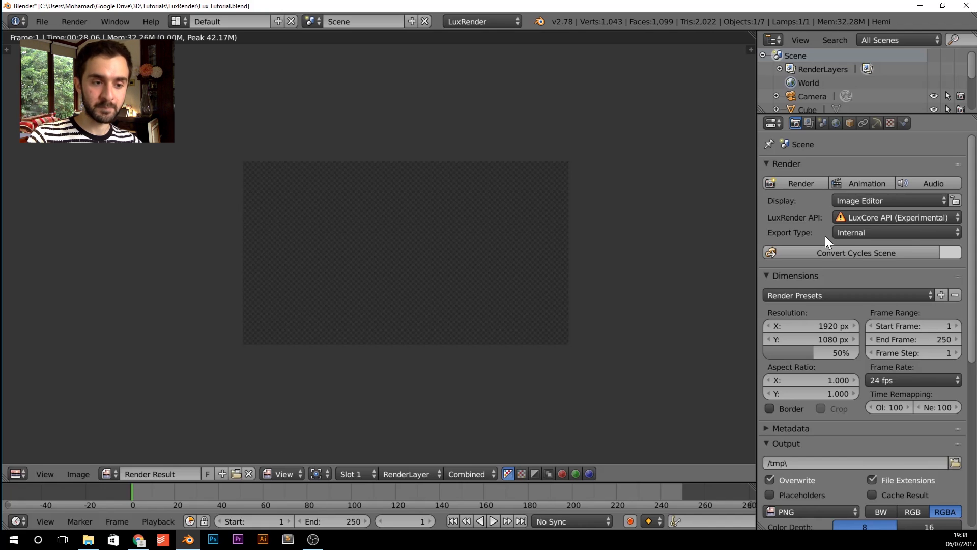
- Close the render view and set the LuxRender rendering engine to Path
scroll(825, 236, down, 2)
scroll(870, 200, up, 1)
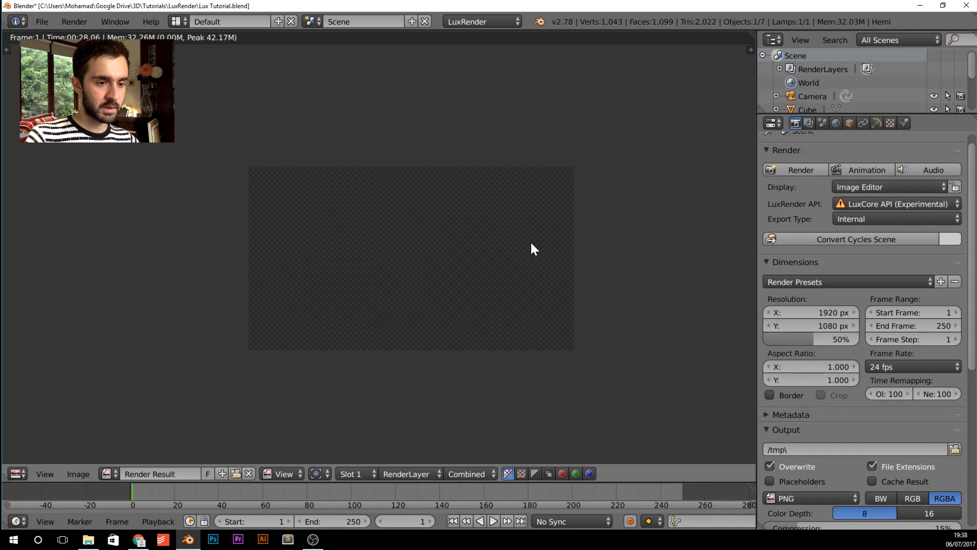
key(Escape)
scroll(876, 250, down, 15)
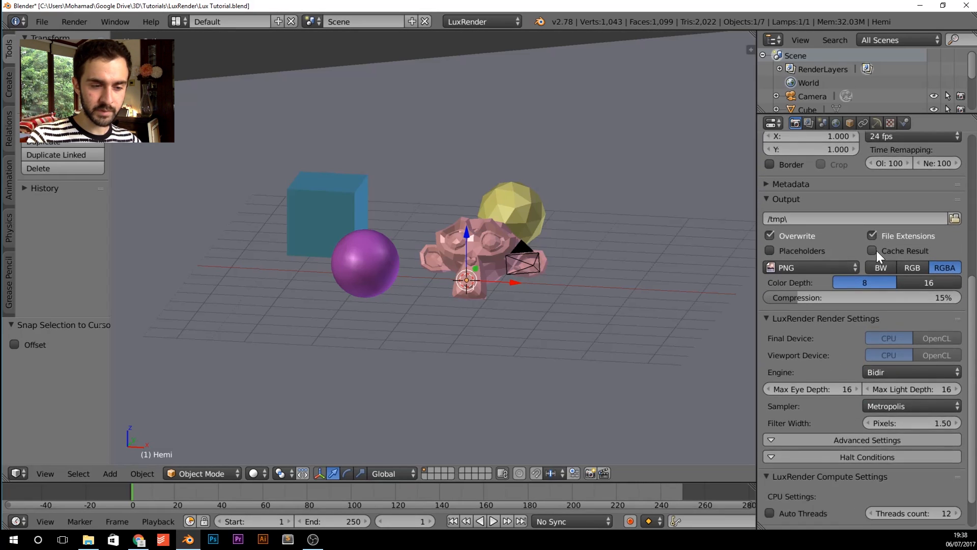
scroll(876, 250, down, 3)
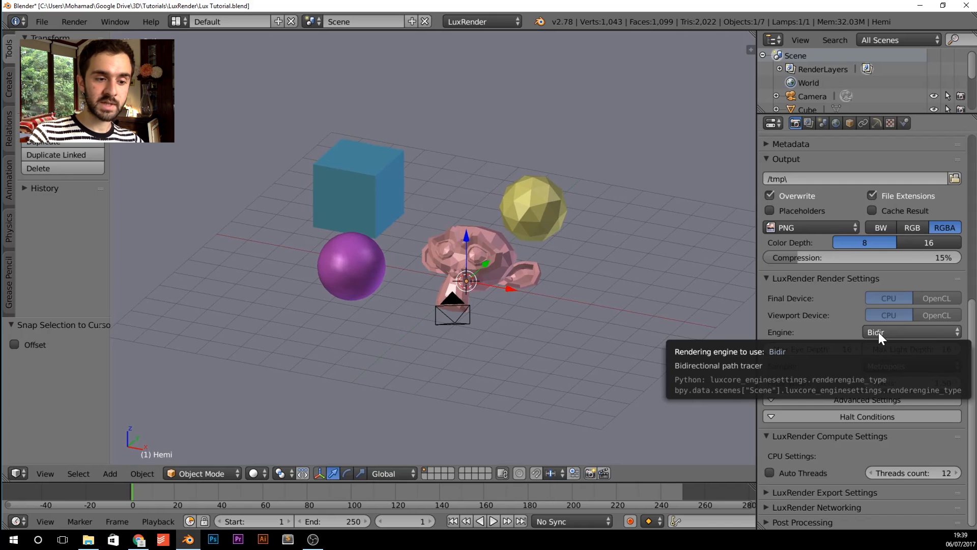
click(878, 331)
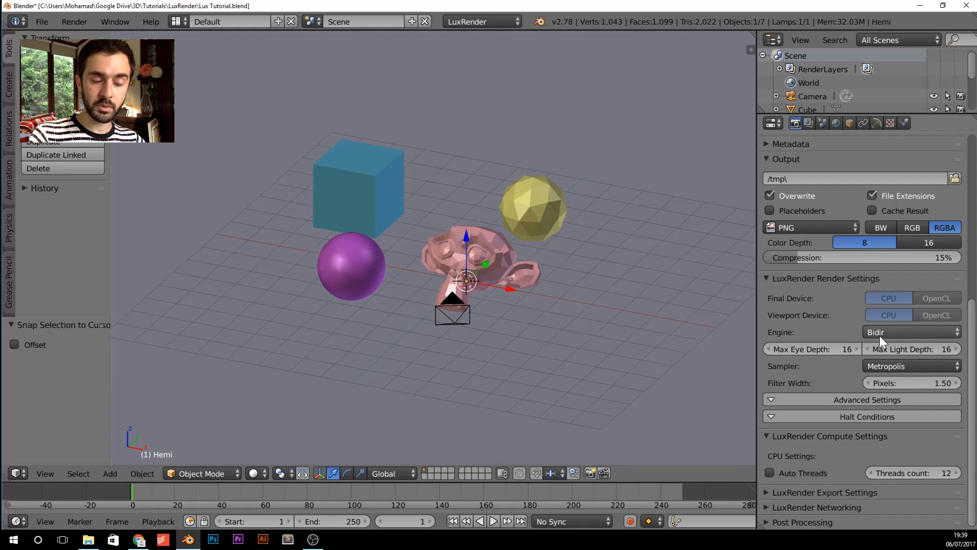
click(881, 335)
click(862, 317)
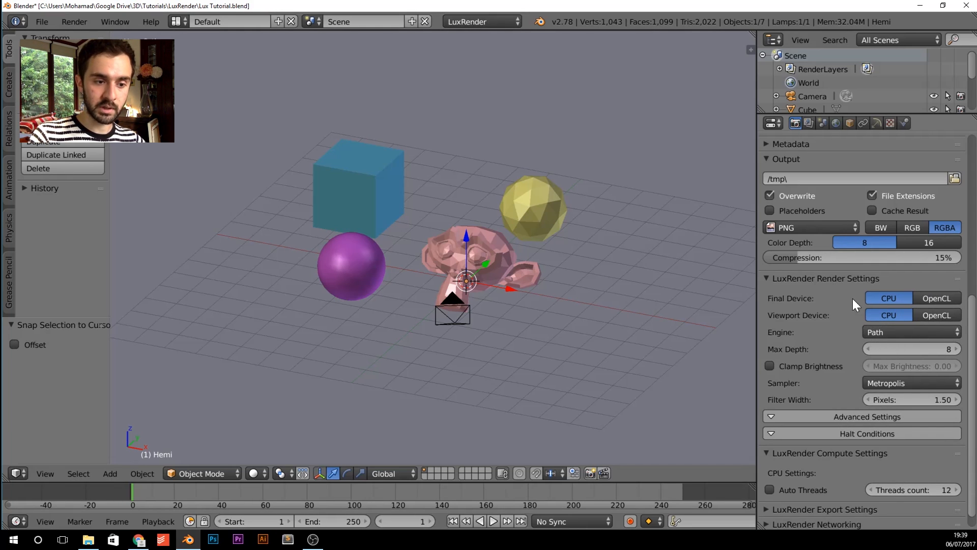
- Set both the final device and the viewport device to OpenCL for LuxRender
click(938, 299)
click(939, 314)
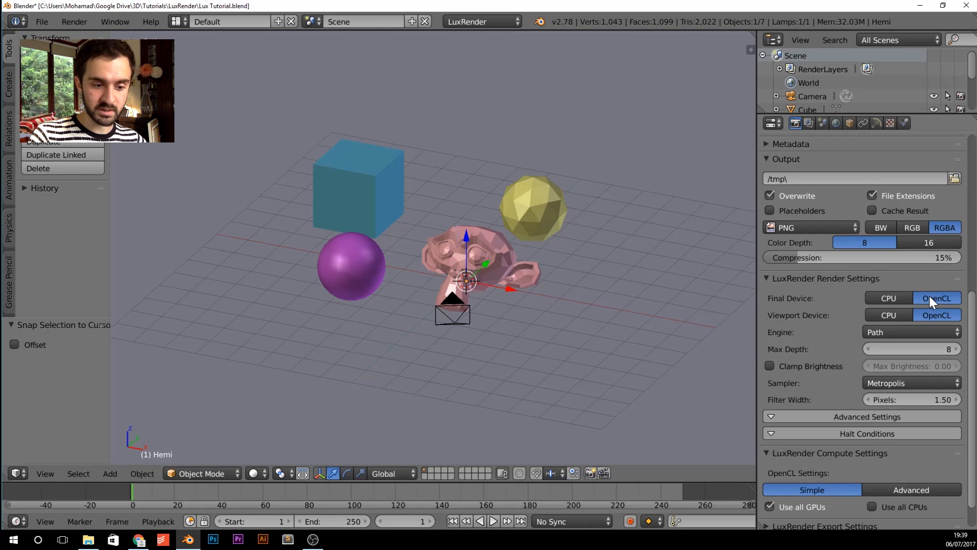
scroll(929, 295, down, 2)
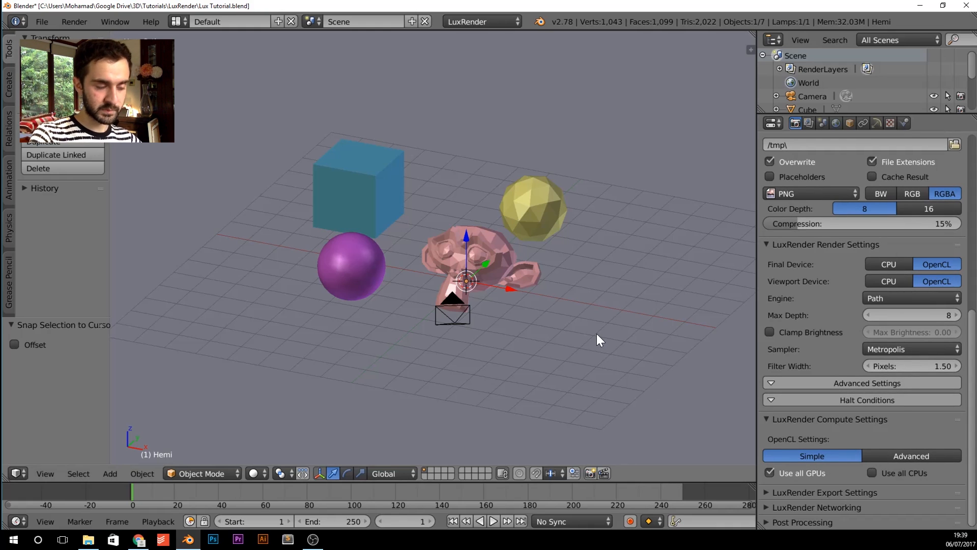
- Look through the camera, preview the scene in rendered viewport shading, and return to wireframe shading
key(KP_0)
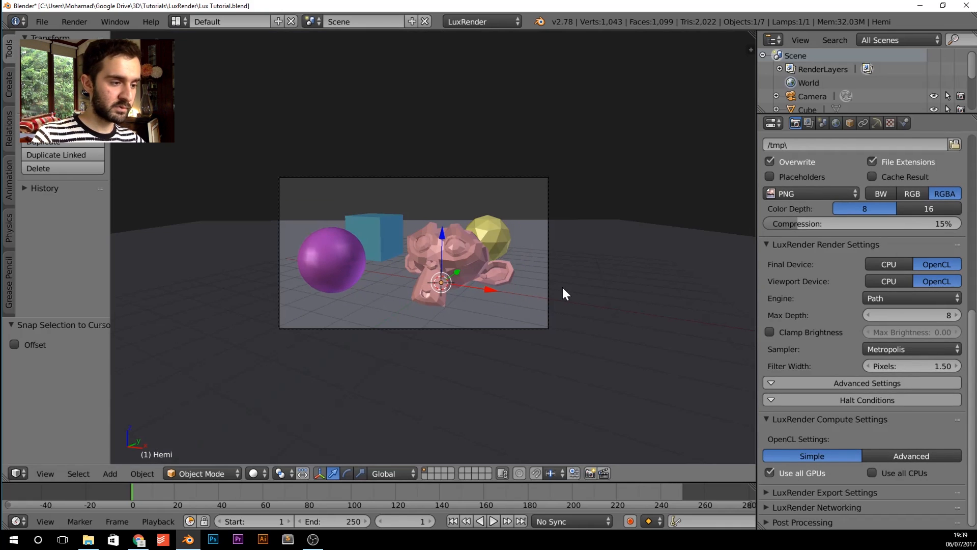
scroll(573, 286, up, 1)
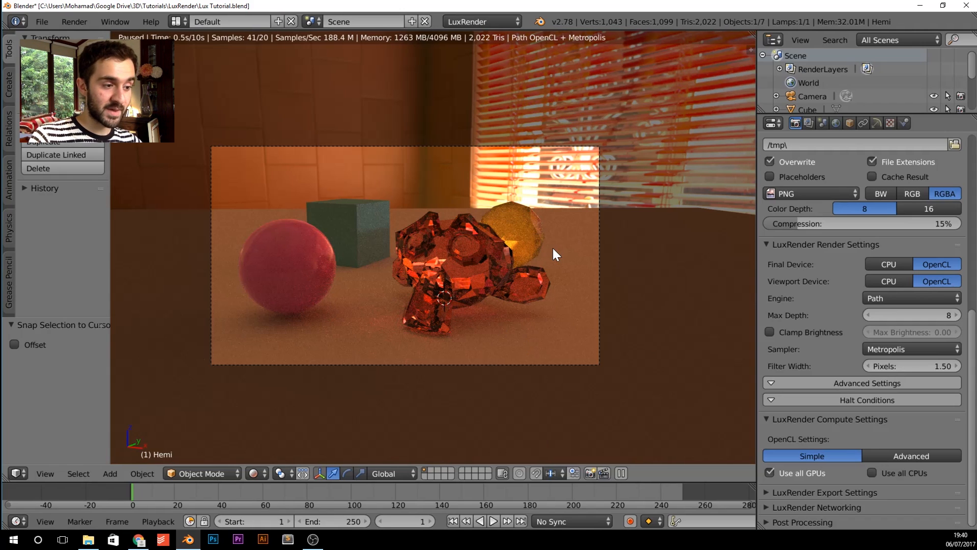
key(z)
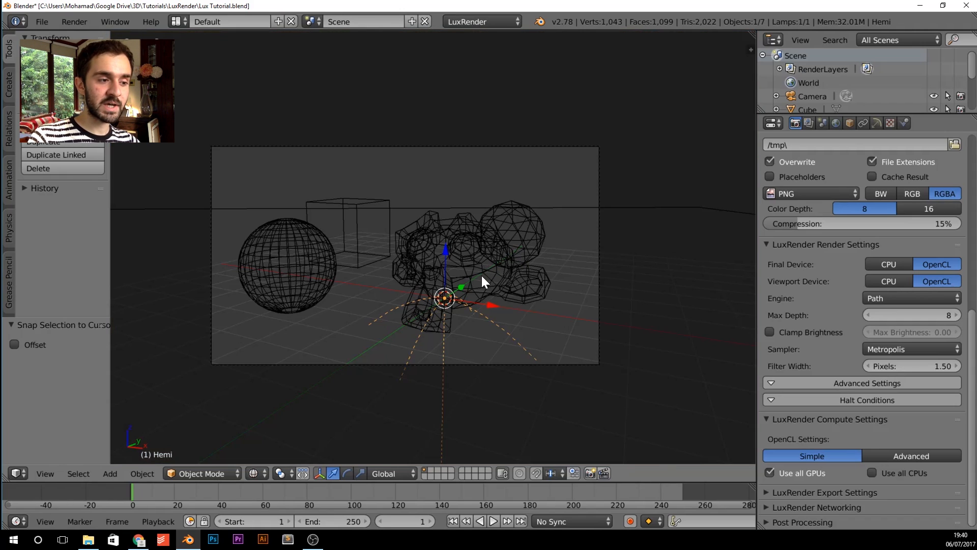
shift+middle_drag(481, 273, 525, 272)
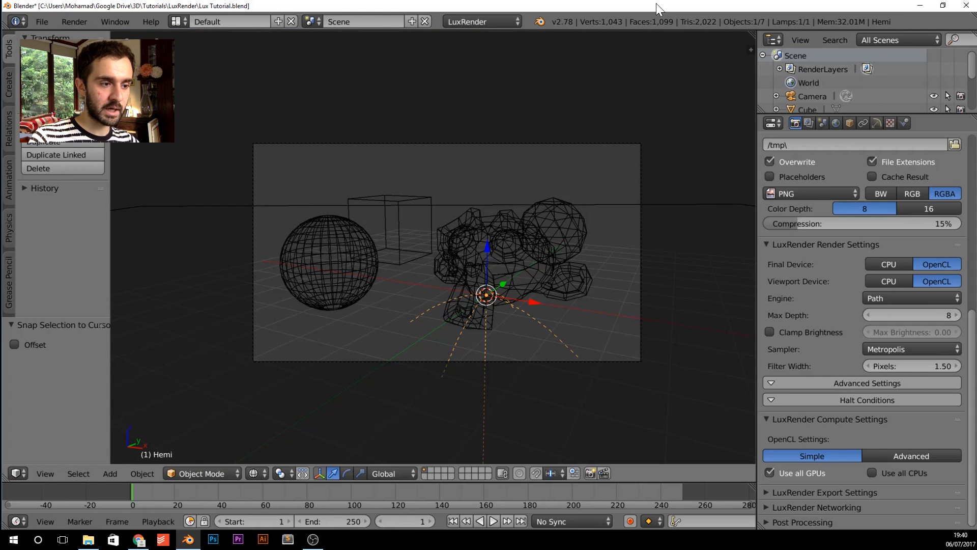
key(shift+z)
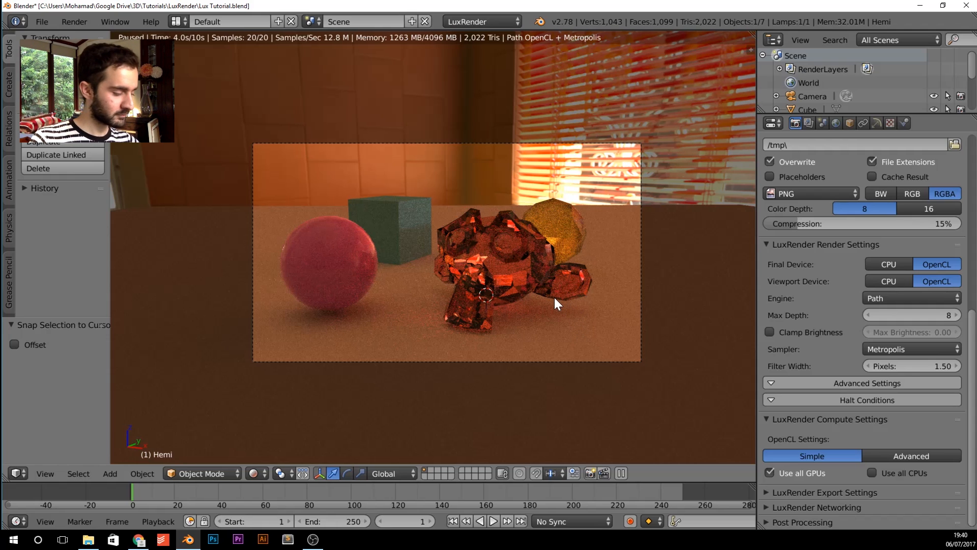
key(z)
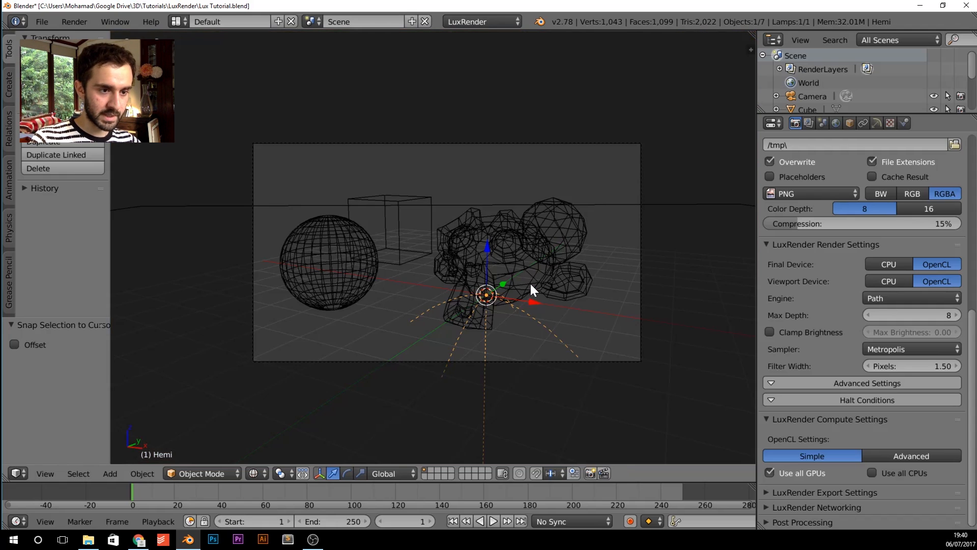
- Test render the scene with the LuxCore API using Path on OpenCL and examine the monkey head up close
scroll(819, 307, up, 5)
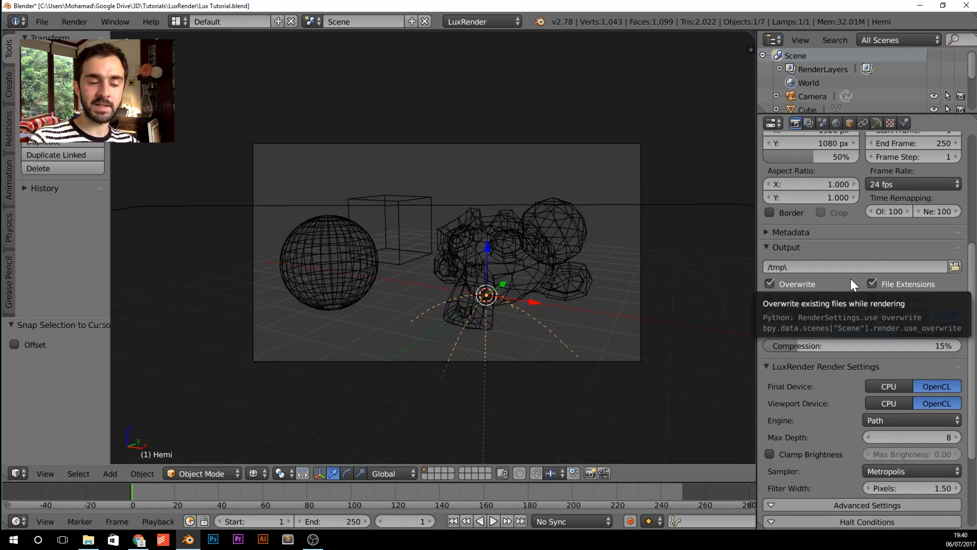
scroll(606, 272, up, 3)
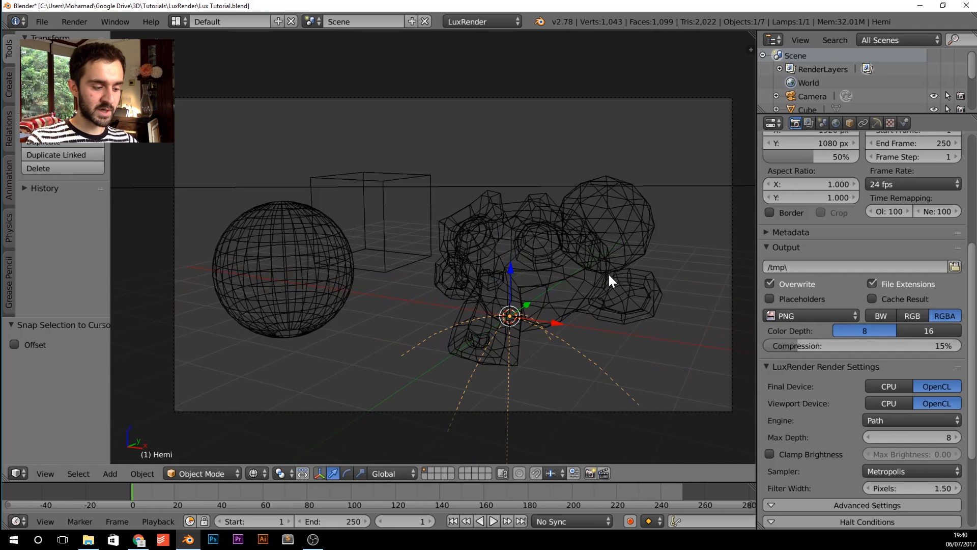
key(F12)
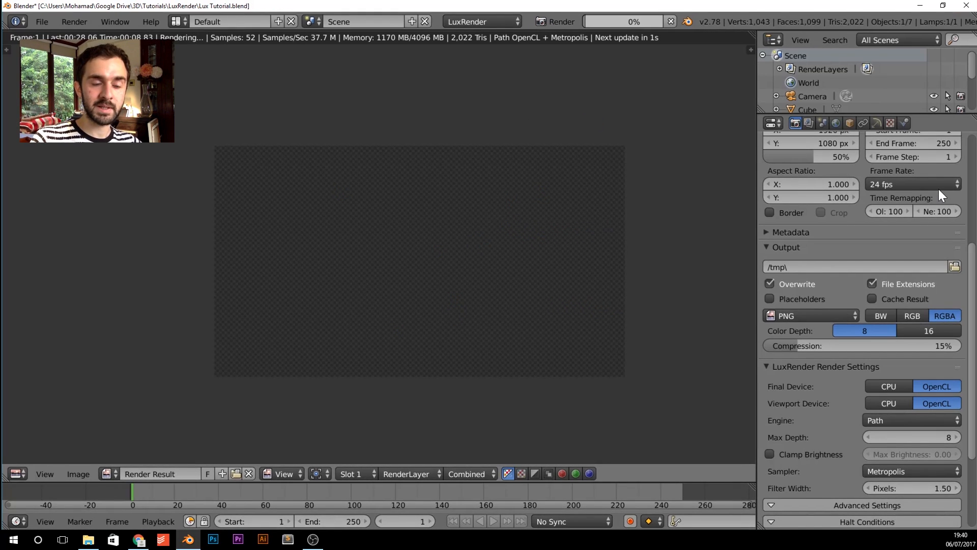
scroll(851, 131, up, 1)
scroll(498, 259, up, 2)
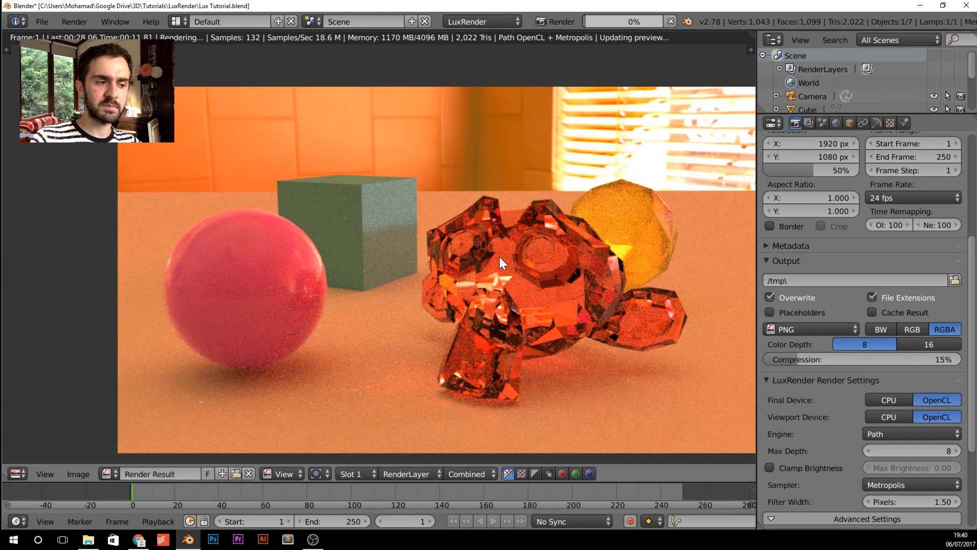
scroll(499, 257, down, 2)
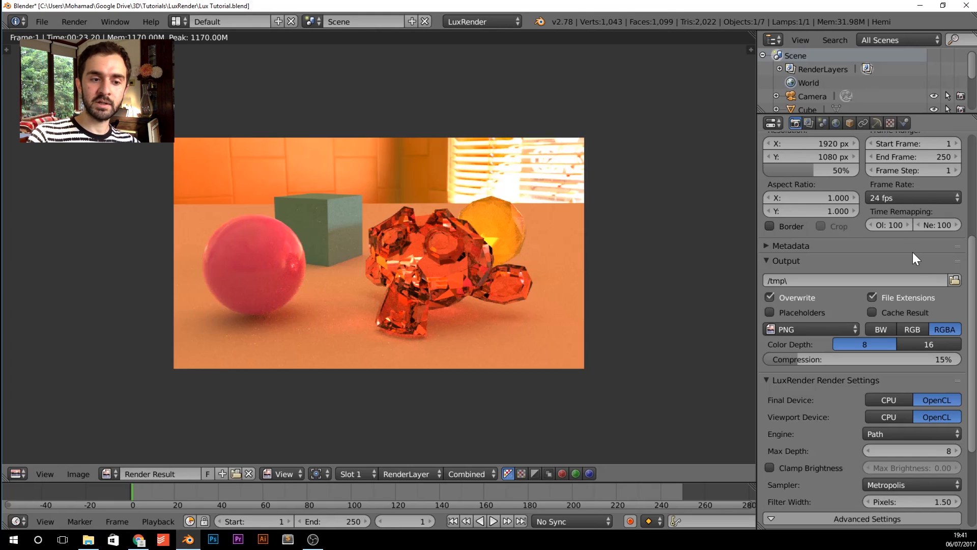
- Check the available LuxRender API versions and keep LuxCore API (Experimental) selected
scroll(942, 236, up, 6)
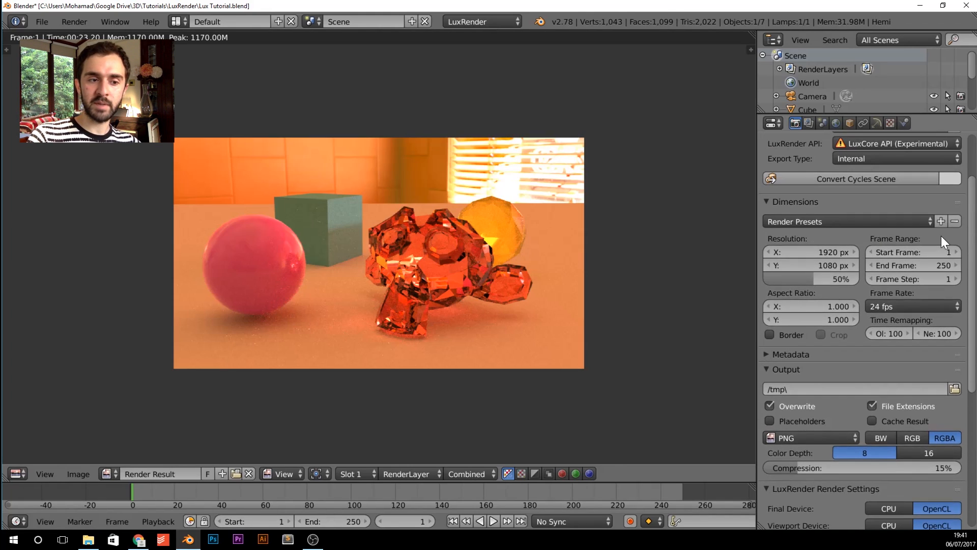
click(895, 179)
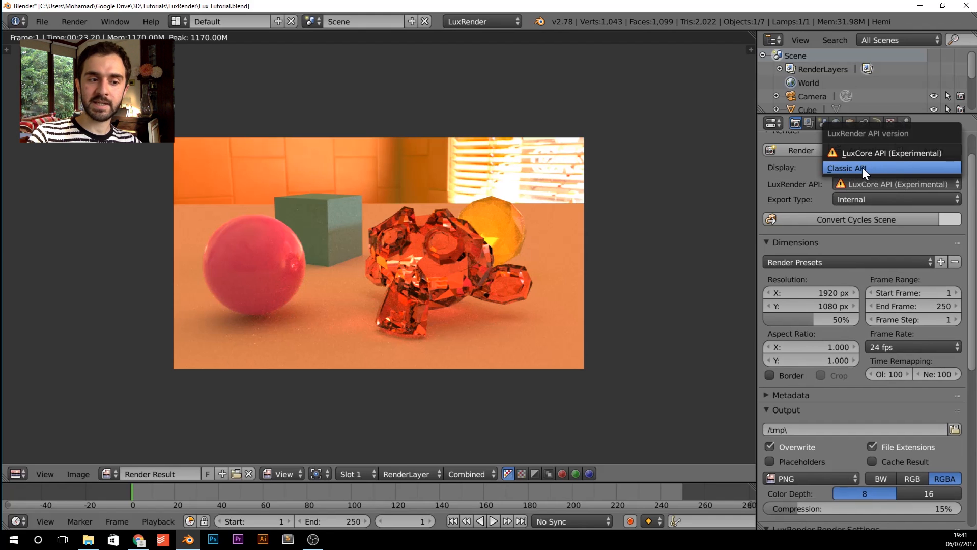
scroll(894, 263, down, 5)
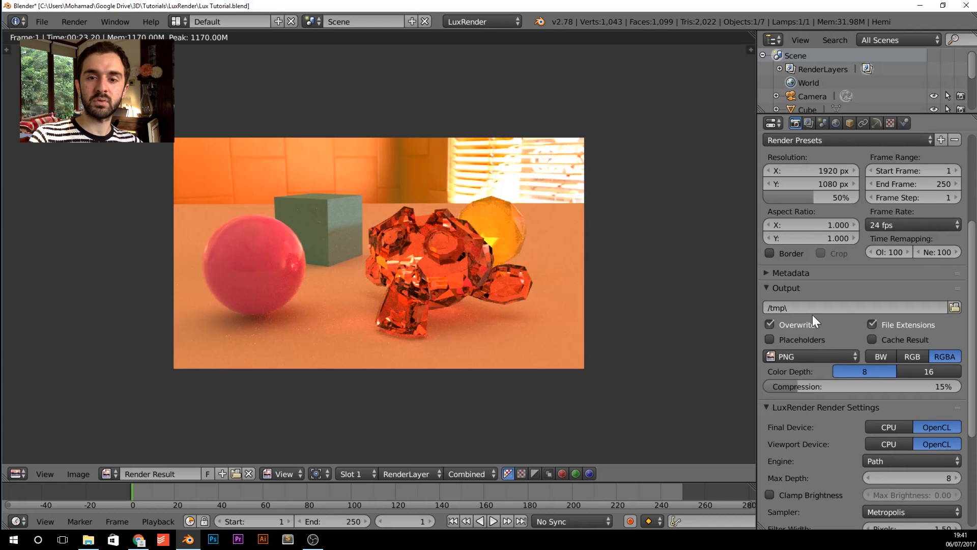
scroll(847, 293, up, 6)
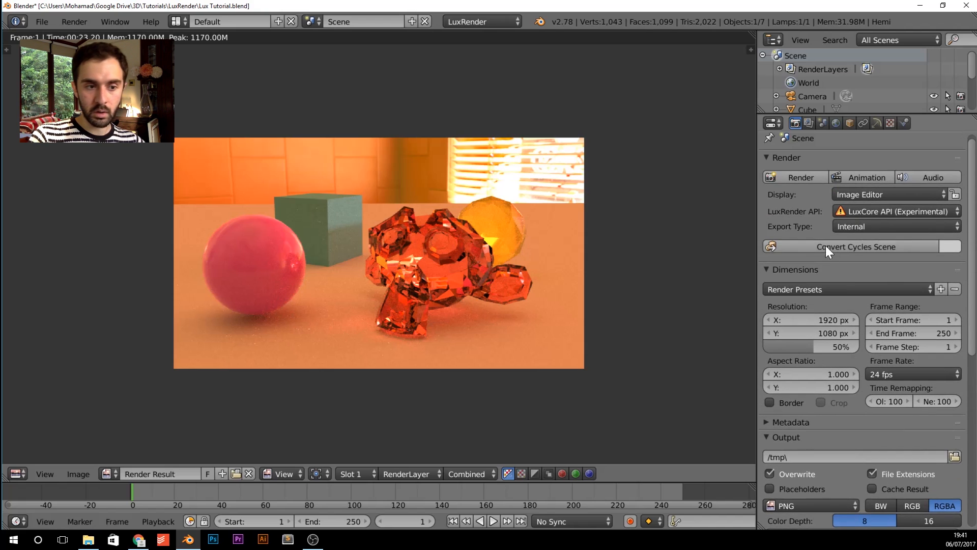
- Set the render output path to /tmp\new folder\, test render the scene, and close the render view
scroll(859, 298, down, 3)
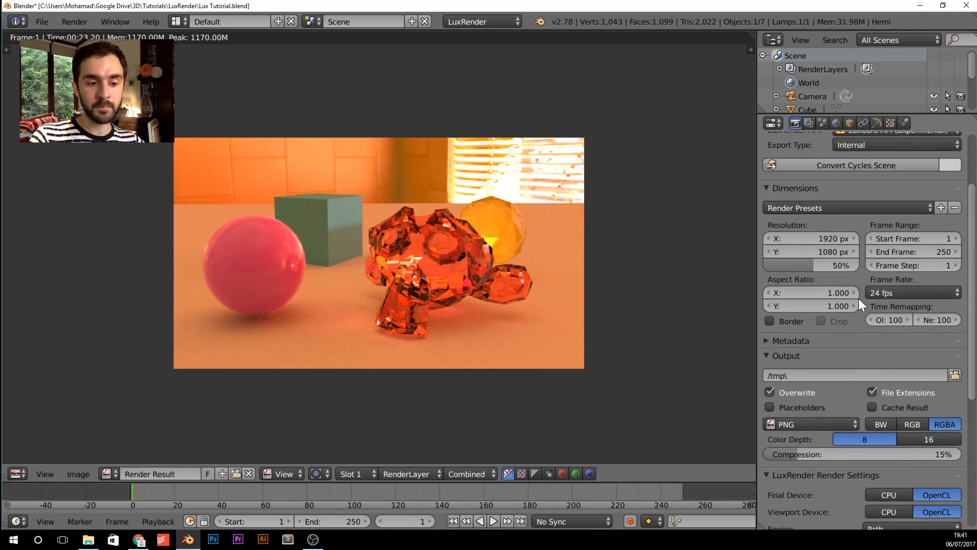
scroll(859, 299, down, 1)
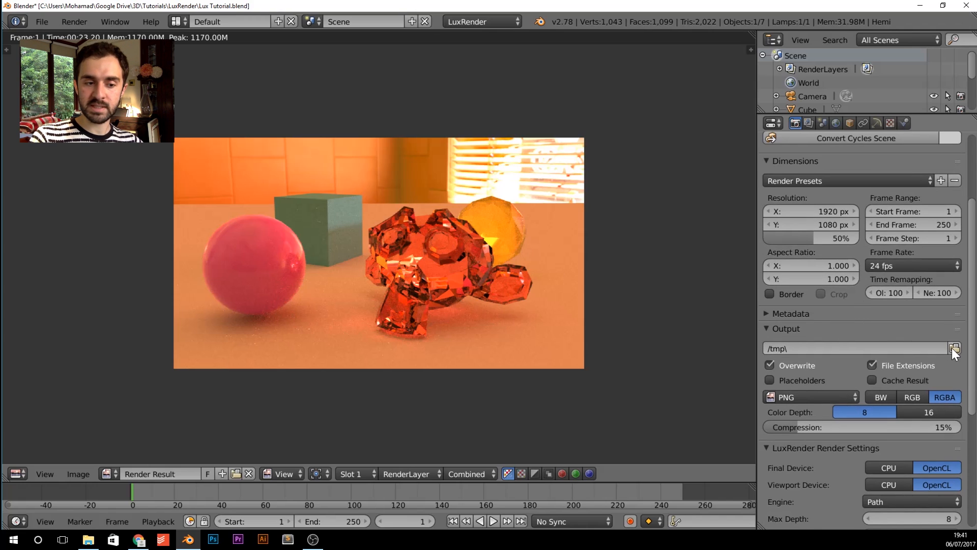
click(872, 351)
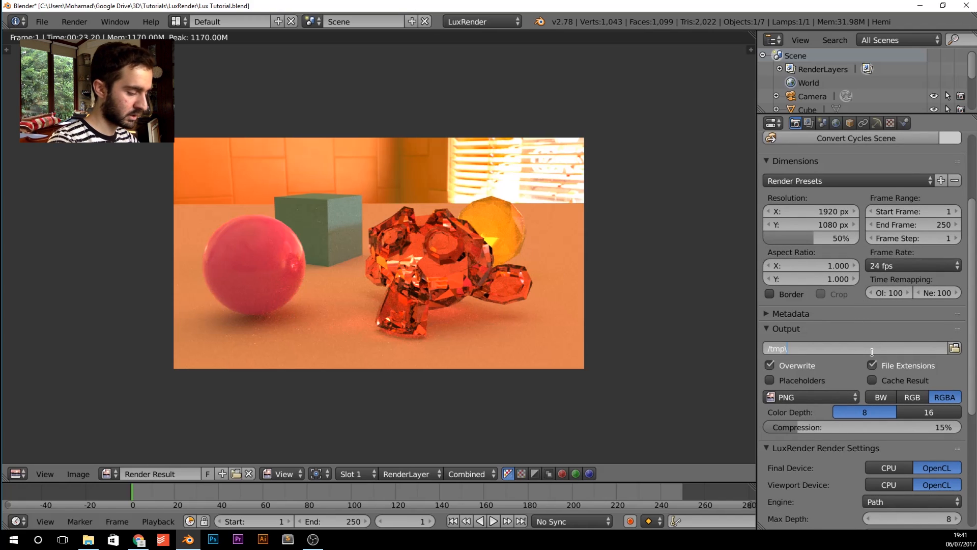
text(new folder\)
key(Return)
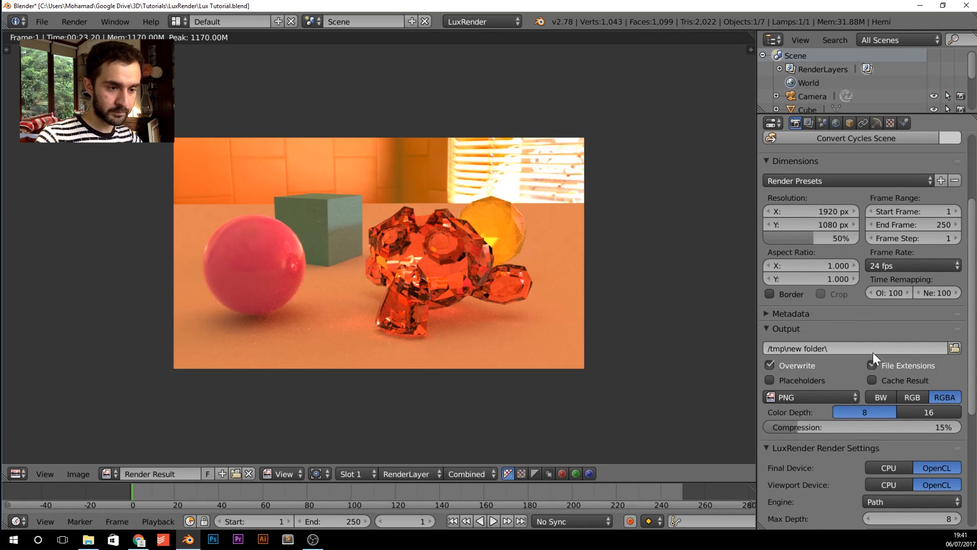
key(F12)
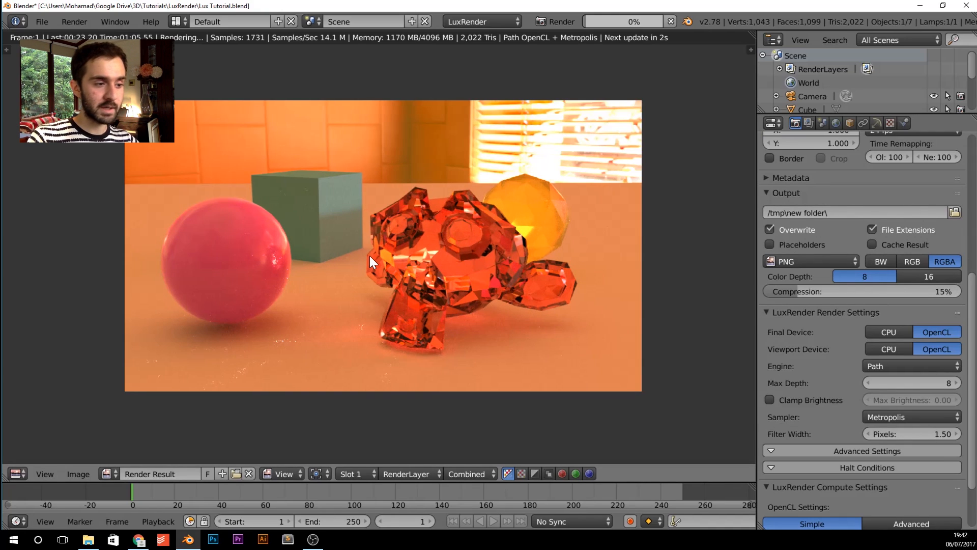
key(Escape)
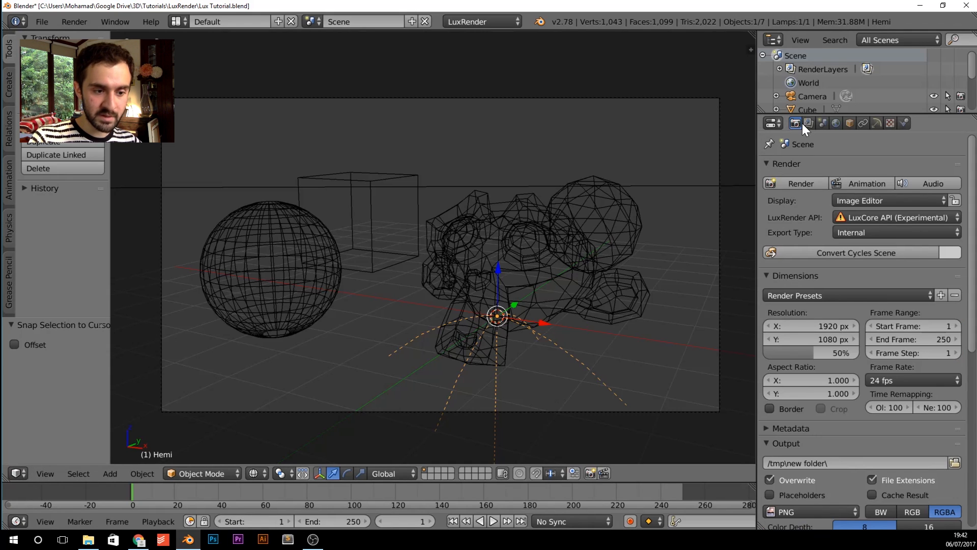
- Set the scene's Color Management exposure to -1
click(807, 123)
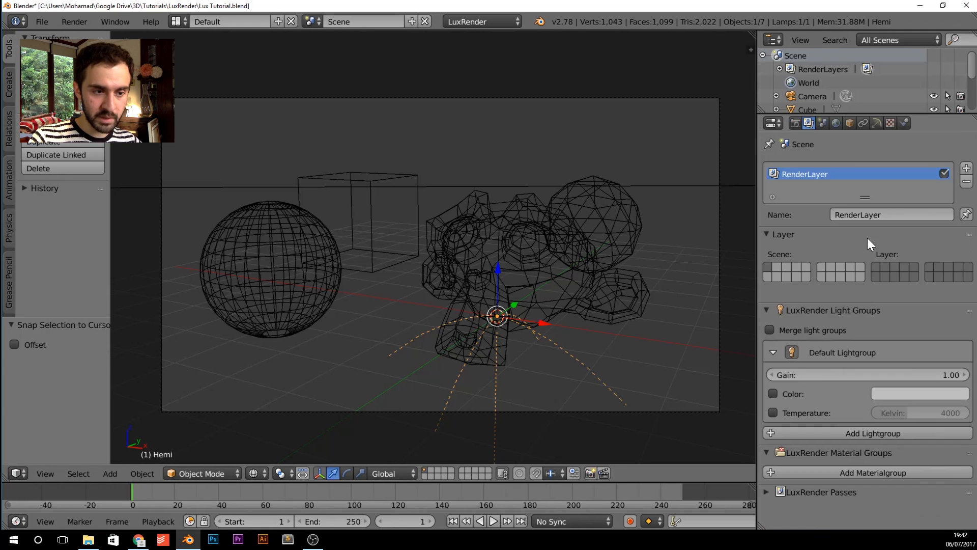
click(822, 123)
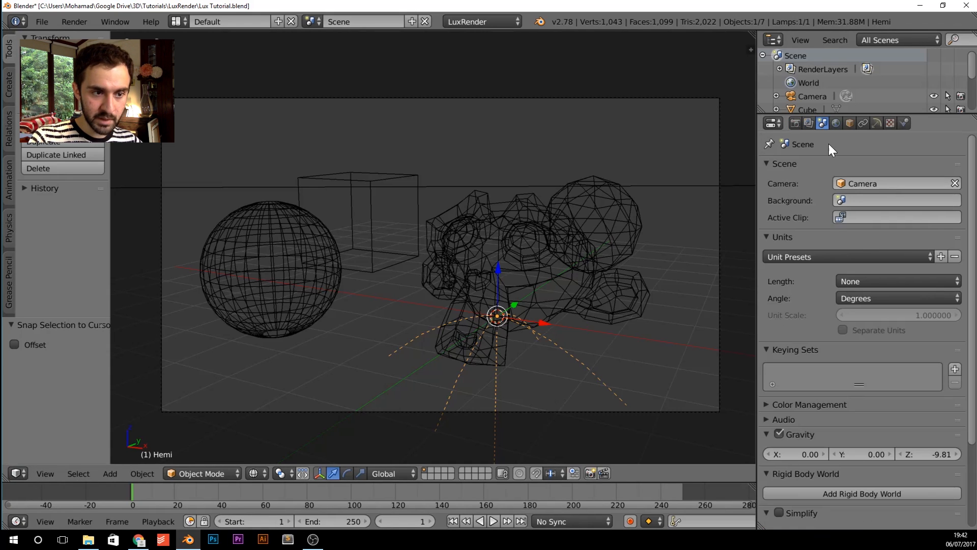
click(819, 403)
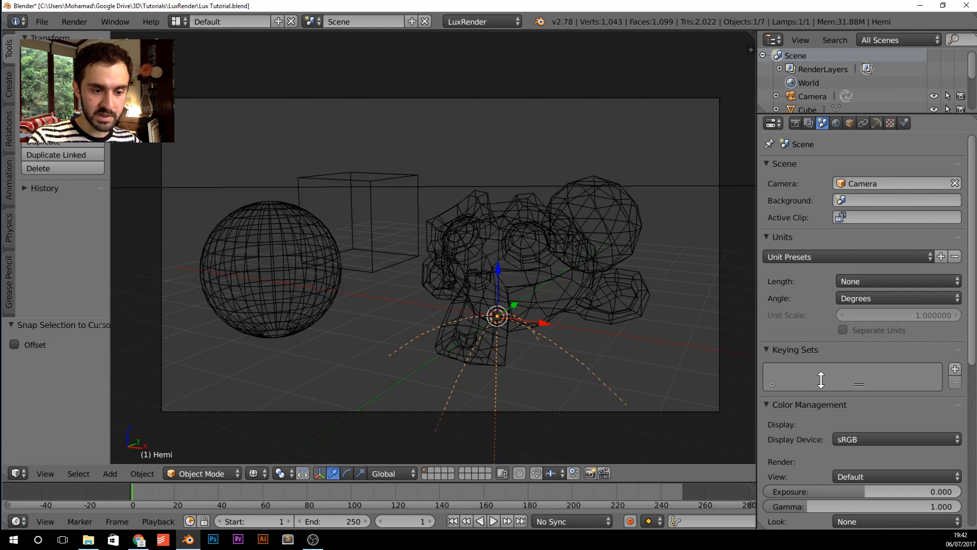
scroll(833, 356, down, 5)
click(879, 367)
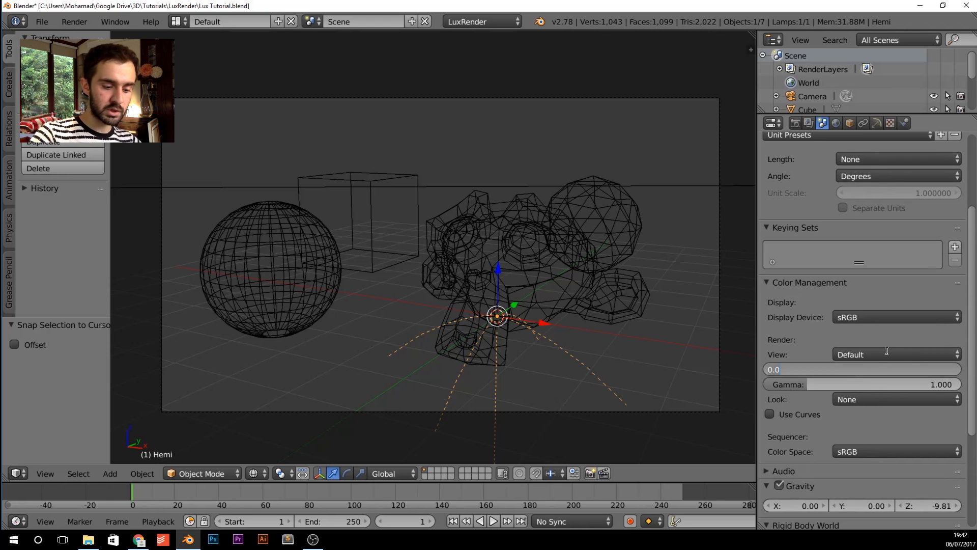
text(-1)
key(Return)
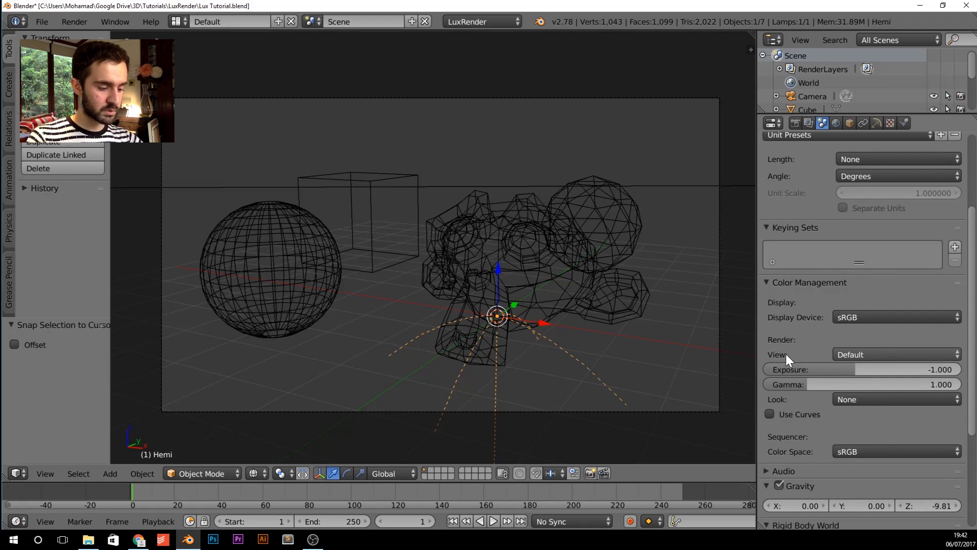
- Test render the scene with the adjusted exposure and check the color management notice in the LuxRender render settings
key(F12)
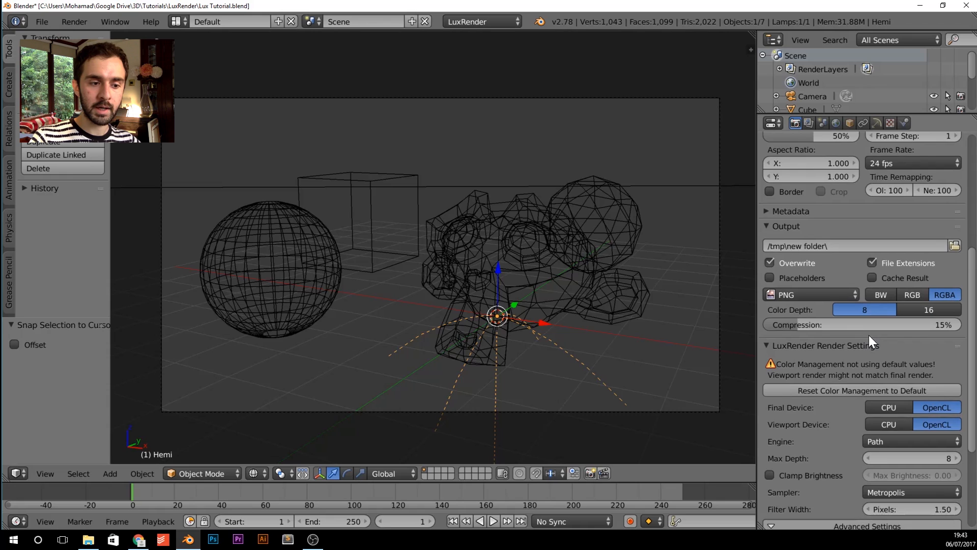
scroll(868, 335, down, 2)
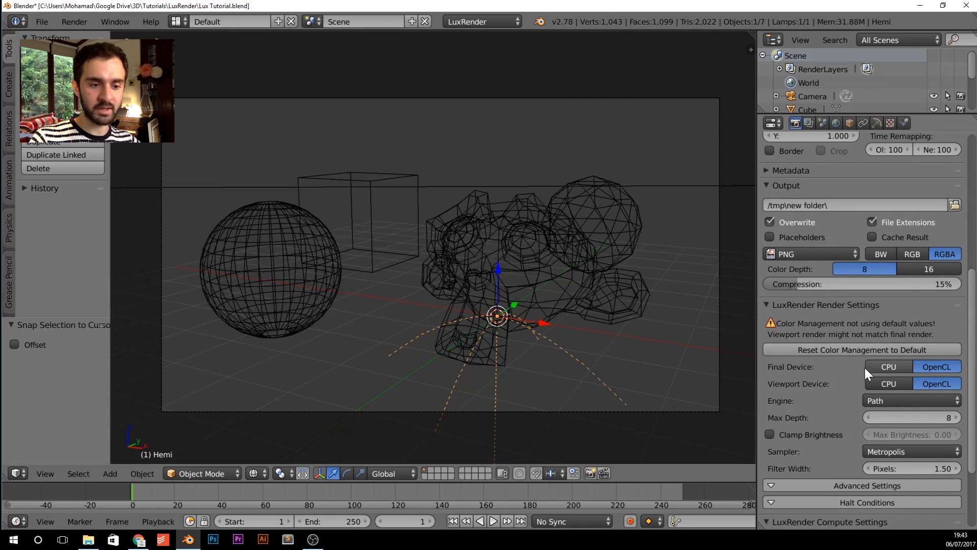
- Set the render output file format to JPEG and raise the render resolution scale to 100%
scroll(829, 320, up, 2)
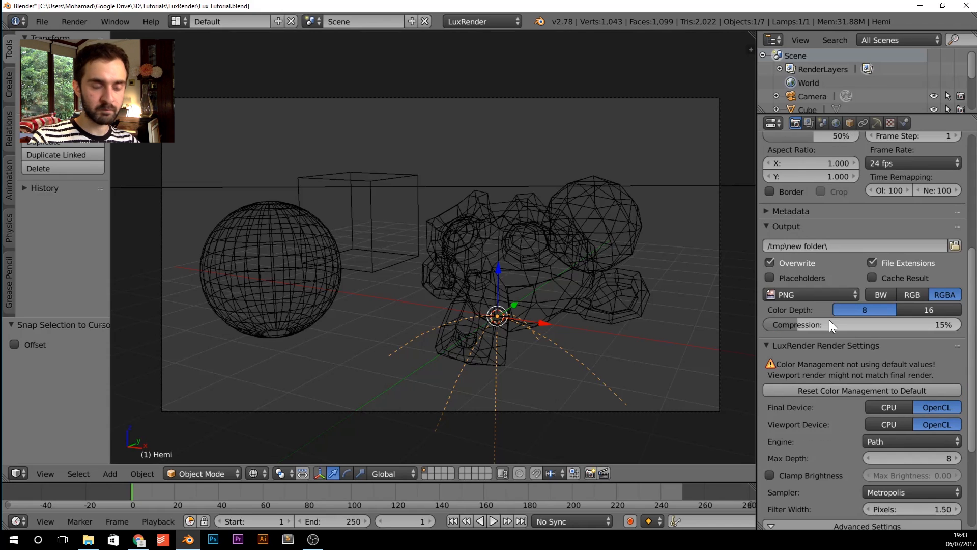
click(814, 295)
click(628, 236)
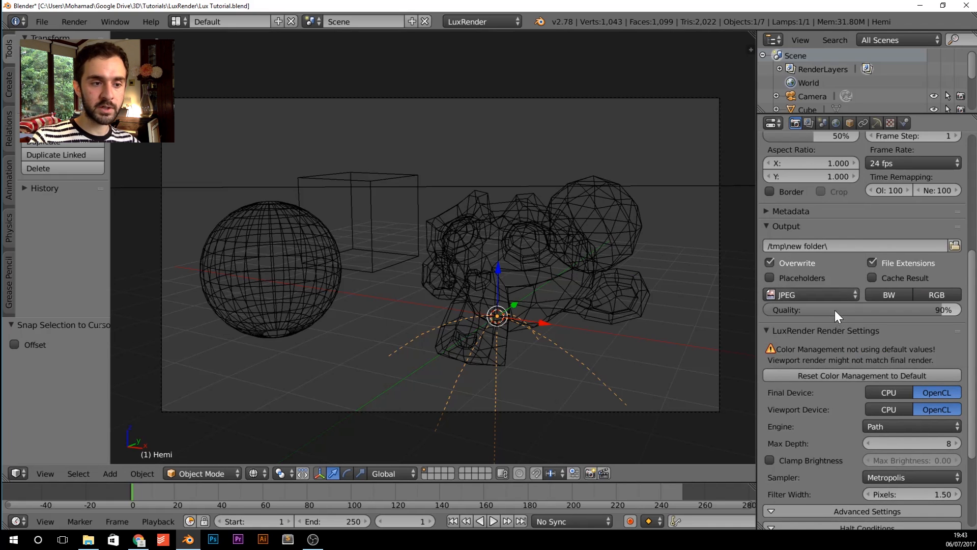
scroll(835, 310, down, 2)
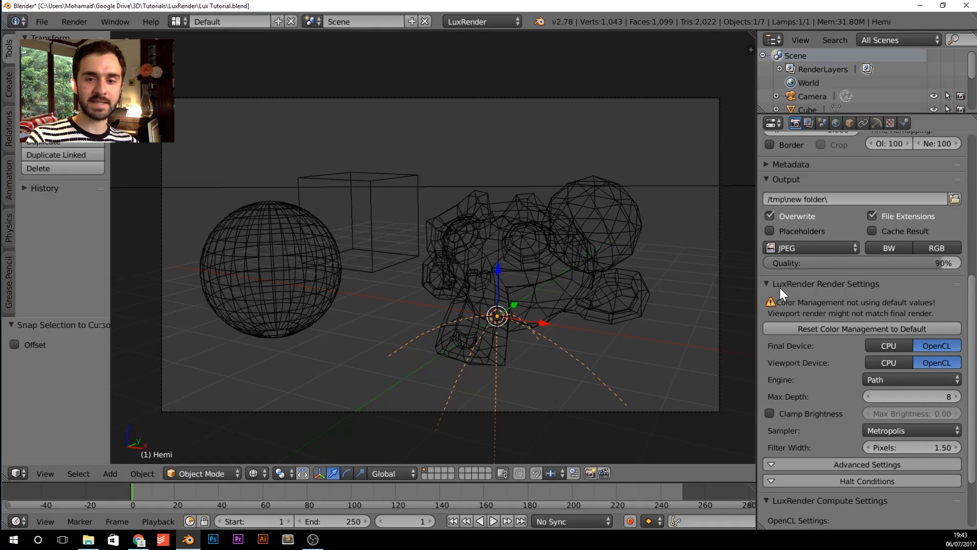
scroll(816, 293, up, 5)
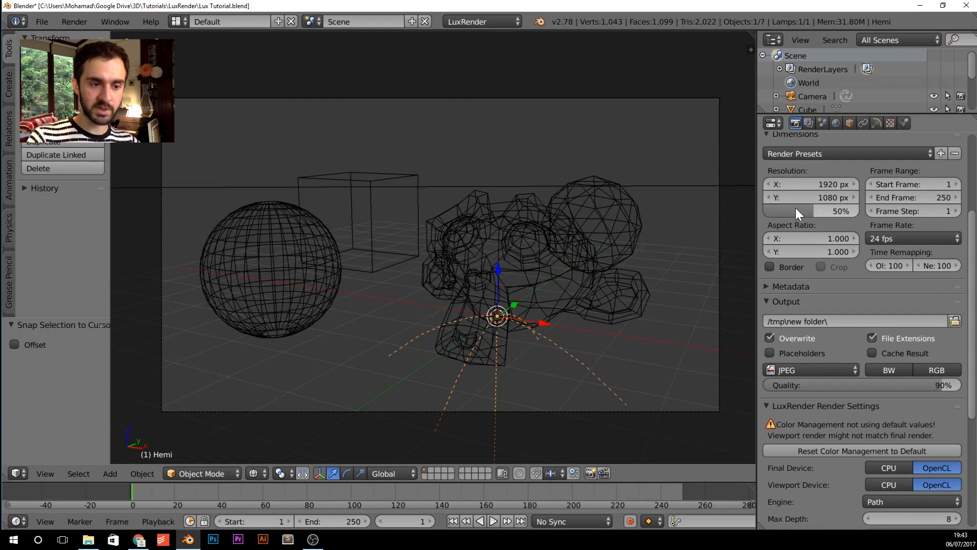
drag(796, 210, 857, 210)
scroll(791, 292, down, 2)
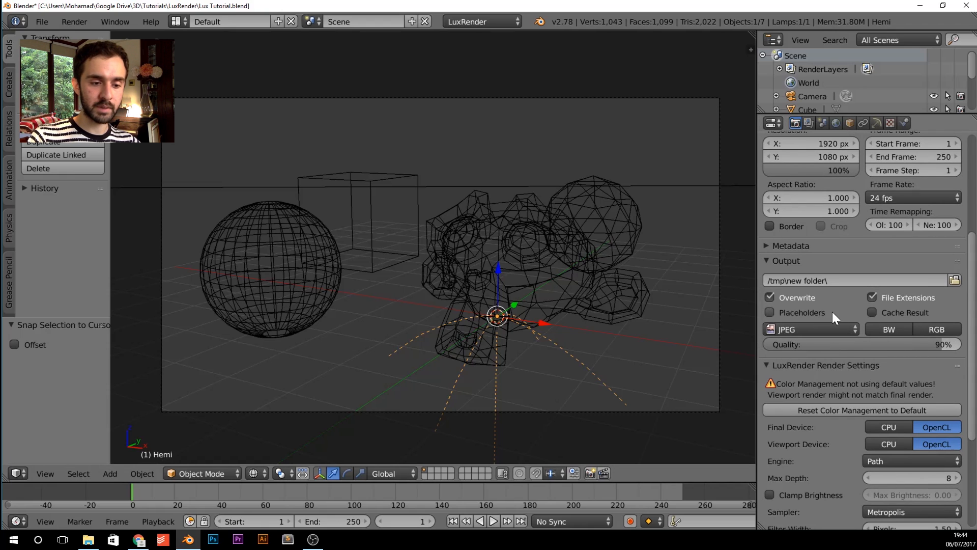
- Review the final-render and viewport halt conditions in the LuxRender render settings
scroll(832, 311, down, 4)
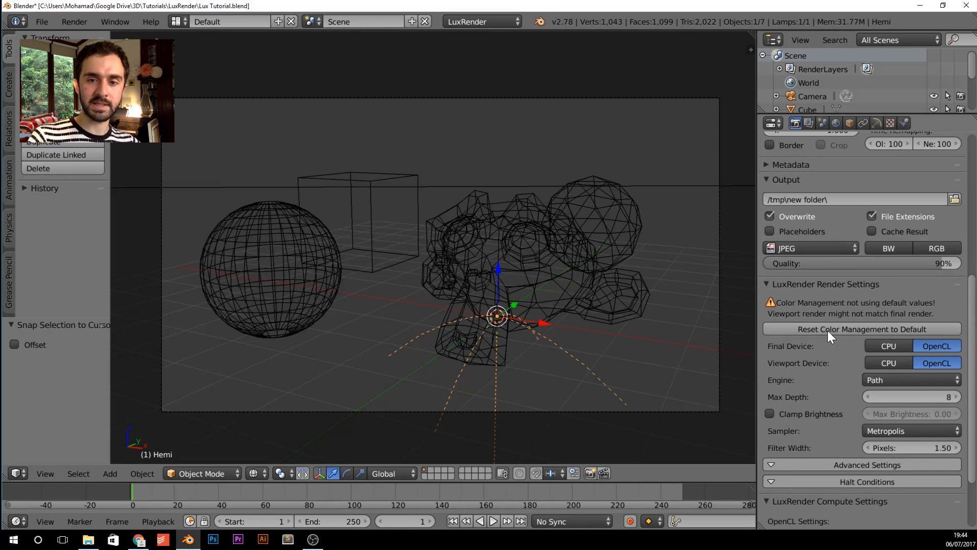
scroll(829, 322, down, 3)
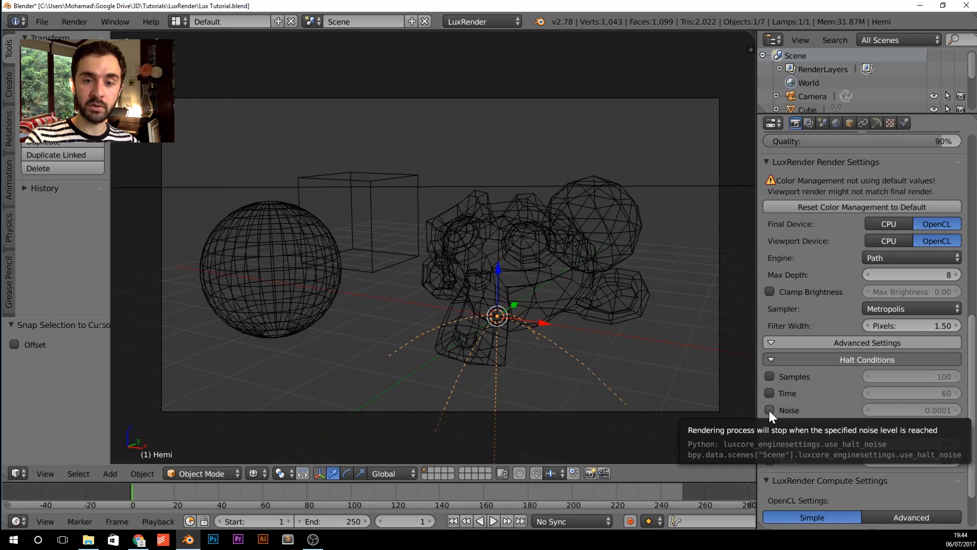
click(799, 379)
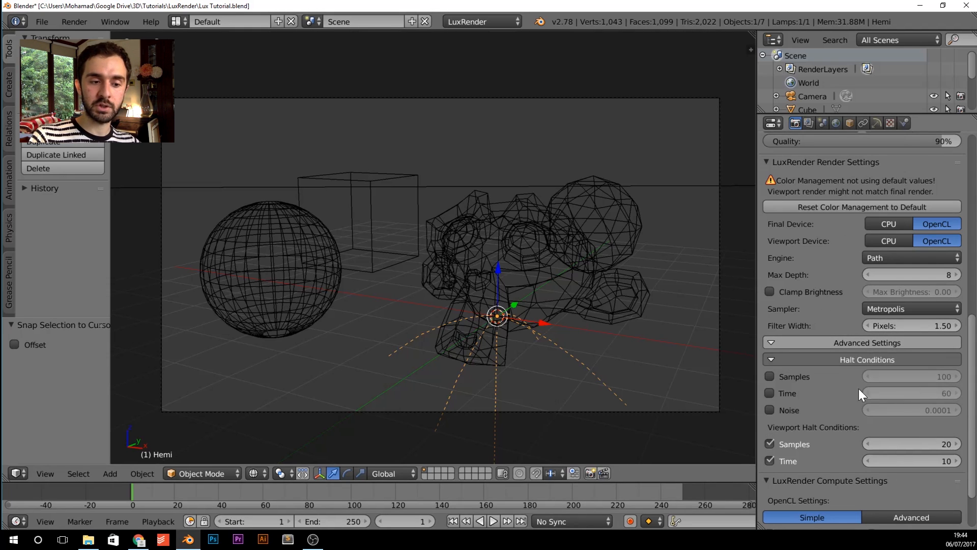
- Limit the render border to the monkey head's lower part and the floor beside it, test render that region, and close the render
key(ctrl+b)
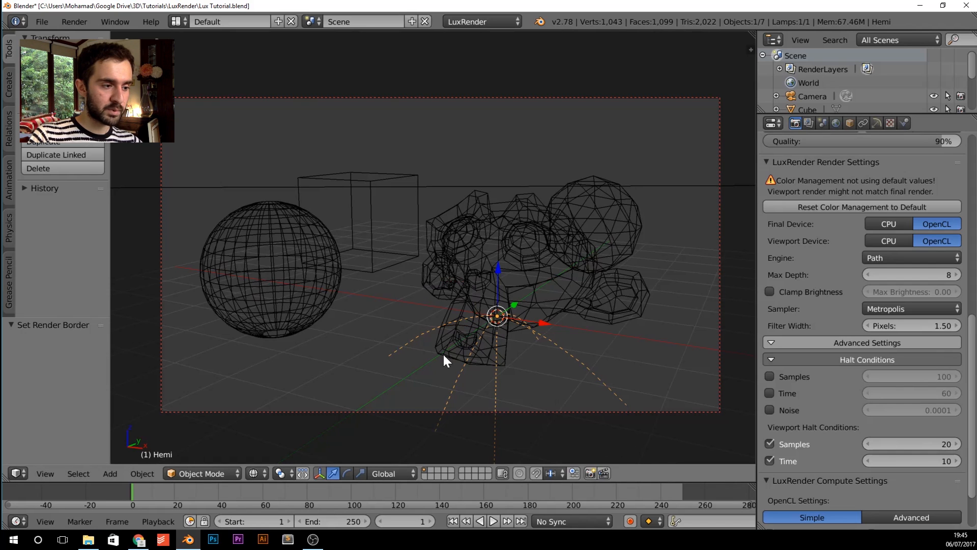
drag(360, 253, 516, 368)
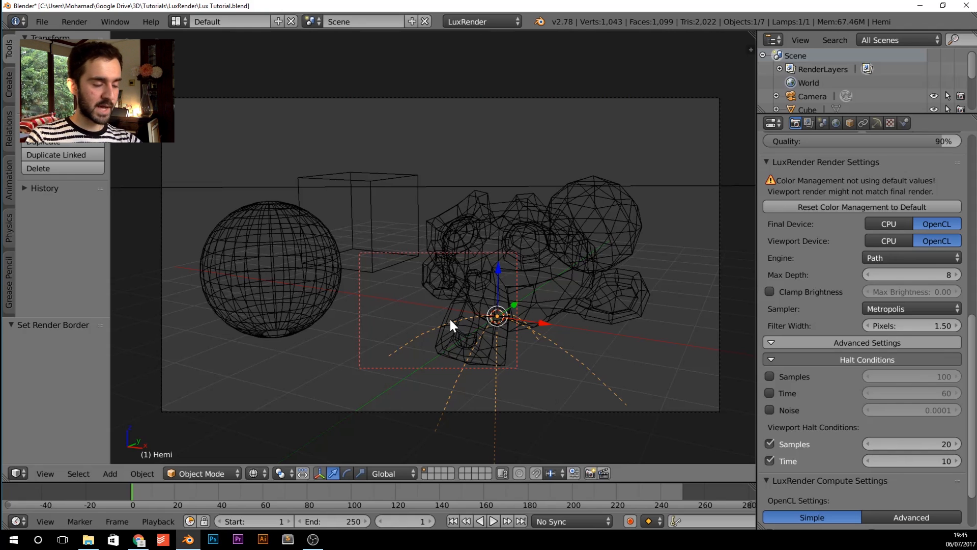
key(F12)
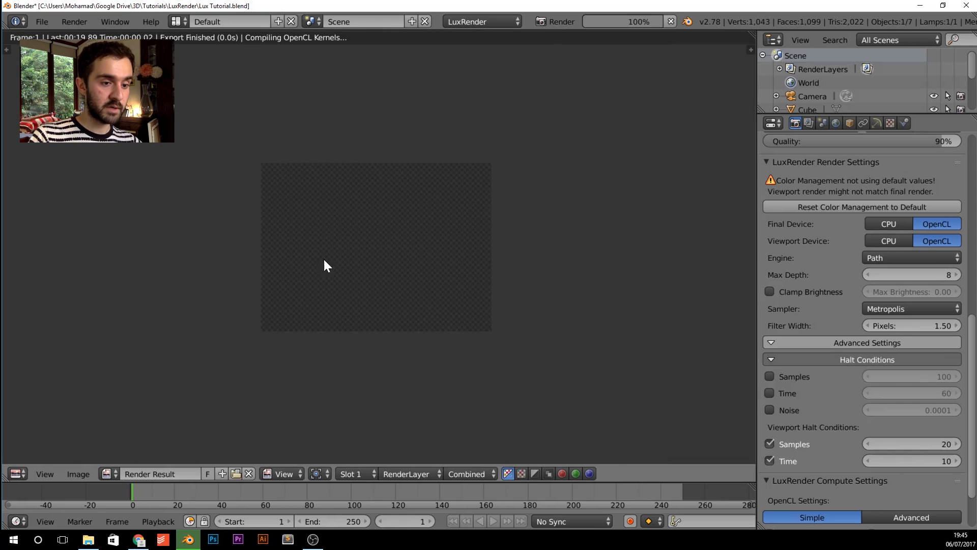
middle_drag(391, 264, 422, 273)
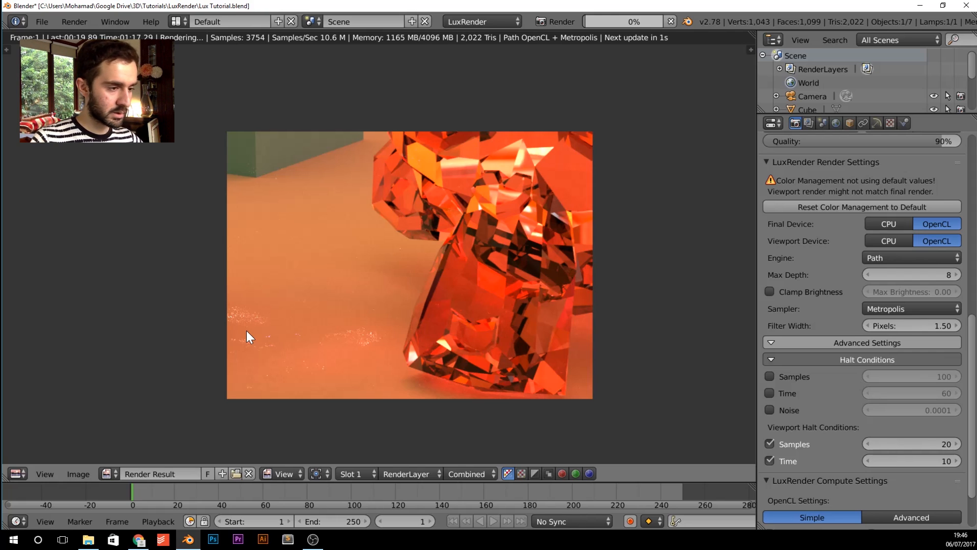
key(Escape)
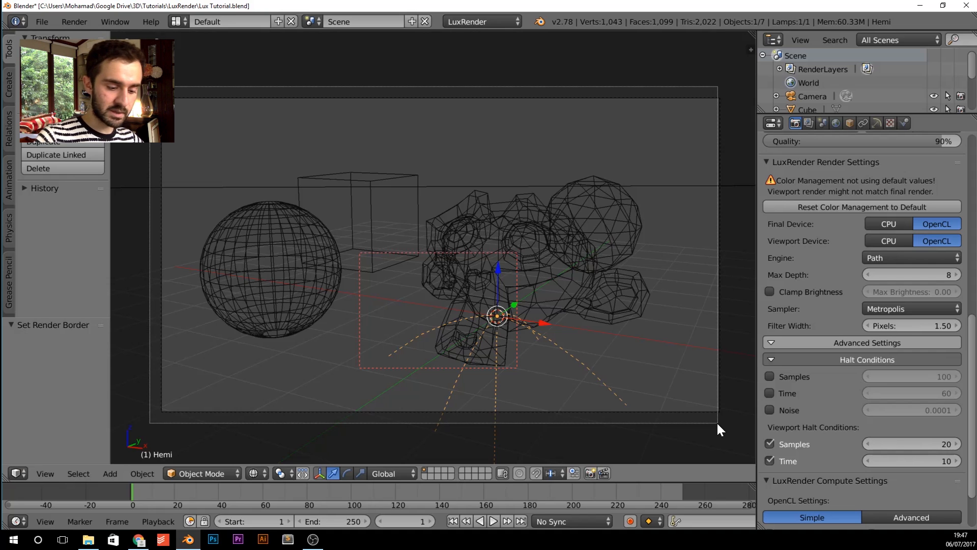
- Extend the render border to the full camera frame and enable the final-render Samples halt condition at 4000
drag(717, 424, 717, 424)
click(770, 376)
click(901, 376)
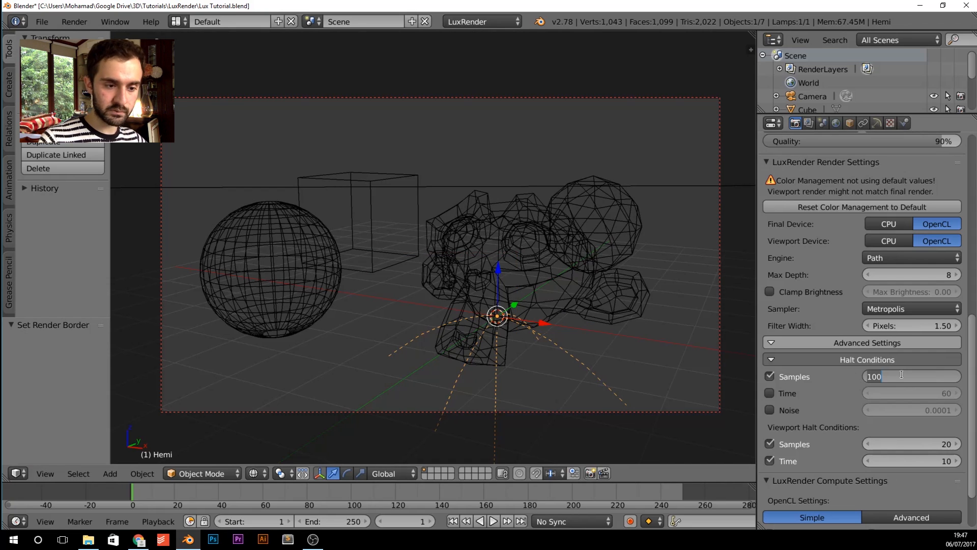
text(4000)
key(Return)
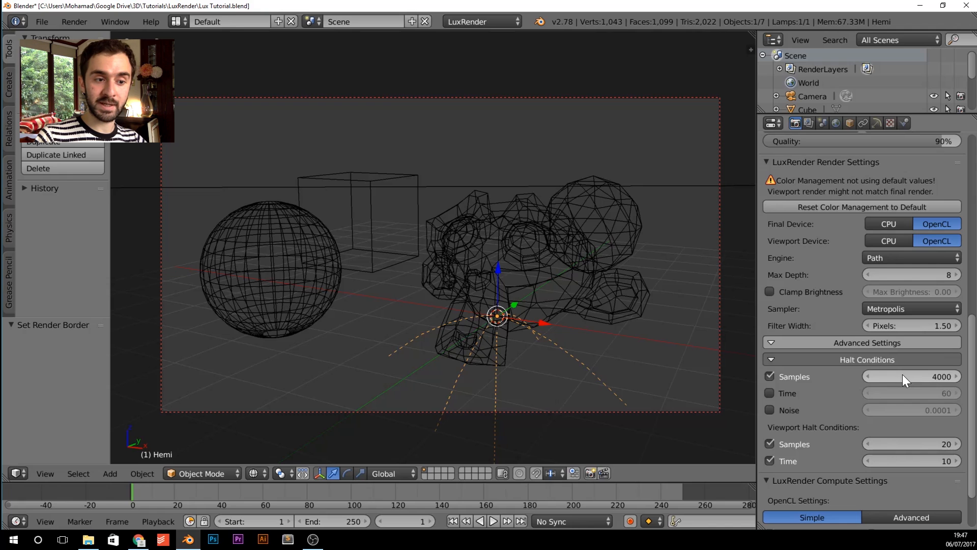
scroll(872, 179, up, 15)
click(872, 179)
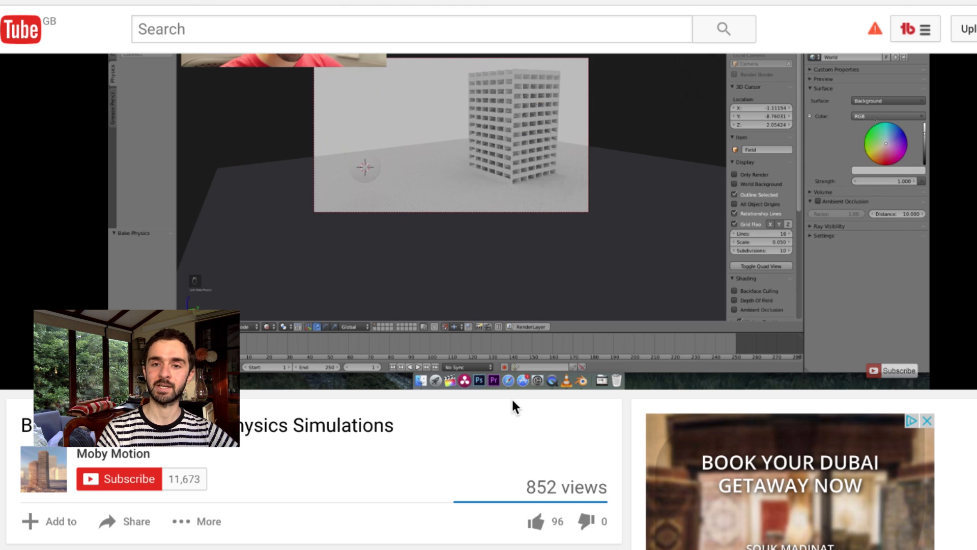
- On YouTube, subscribe to the Moby Motion channel, turn on all notifications for it, and save the setting
click(121, 490)
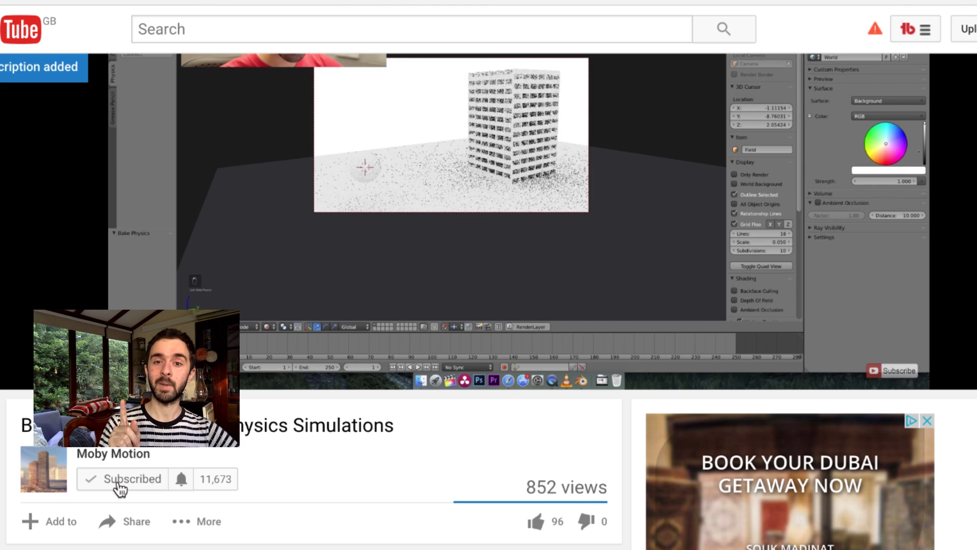
click(181, 480)
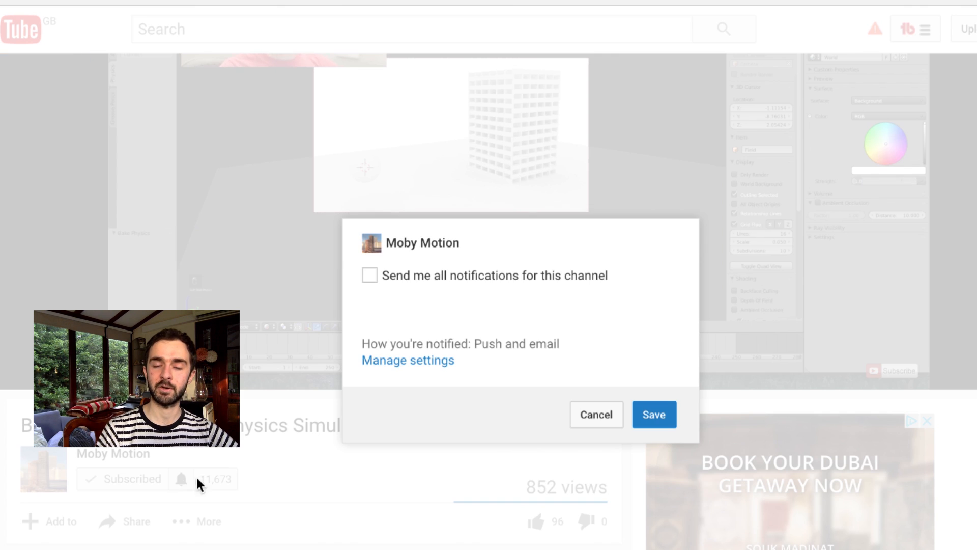
click(372, 274)
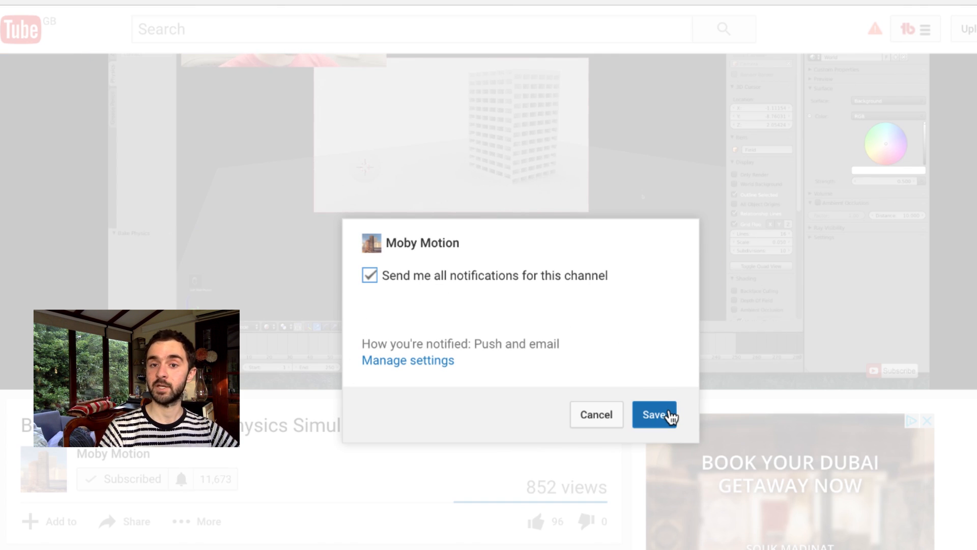
click(670, 413)
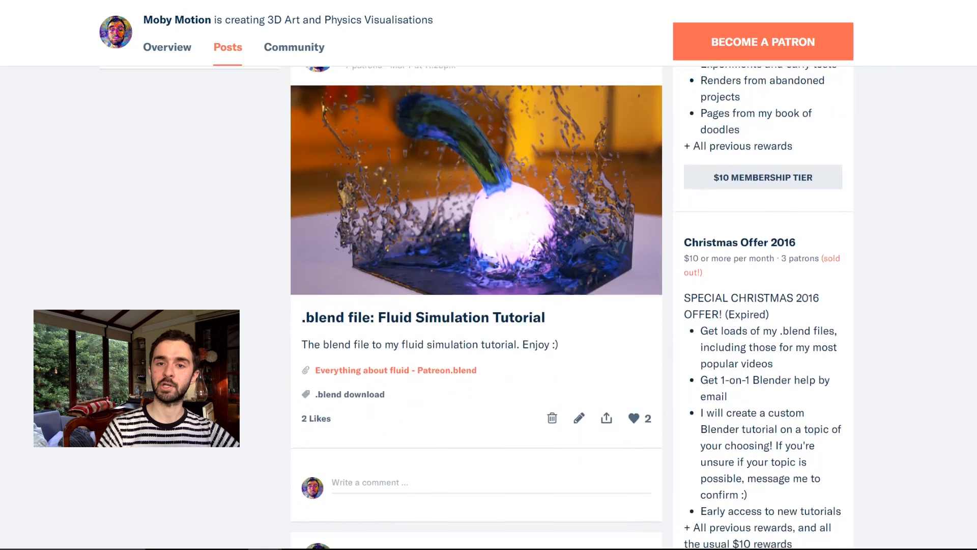
- Browse the downloadable .blend file posts on Moby Motion's Patreon page
scroll(572, 307, down, 7)
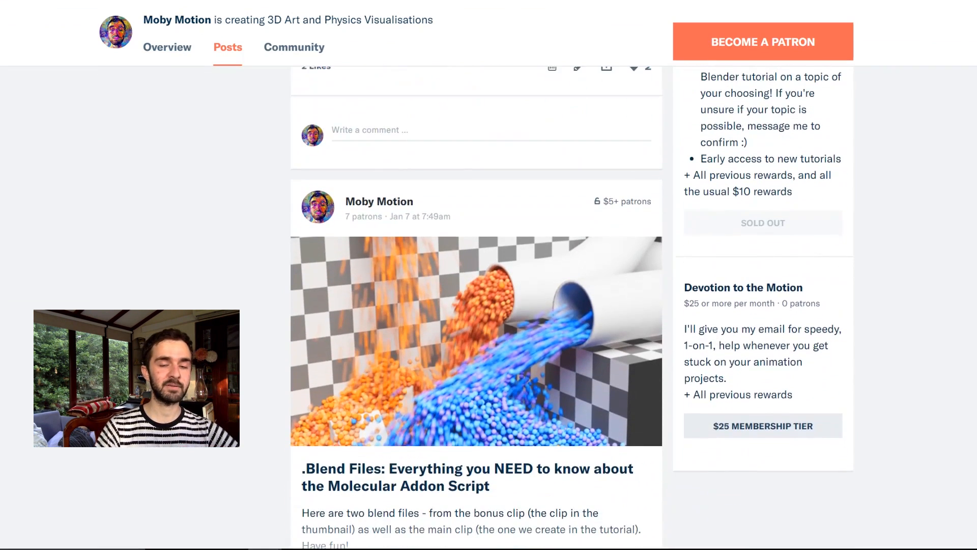
scroll(476, 307, down, 4)
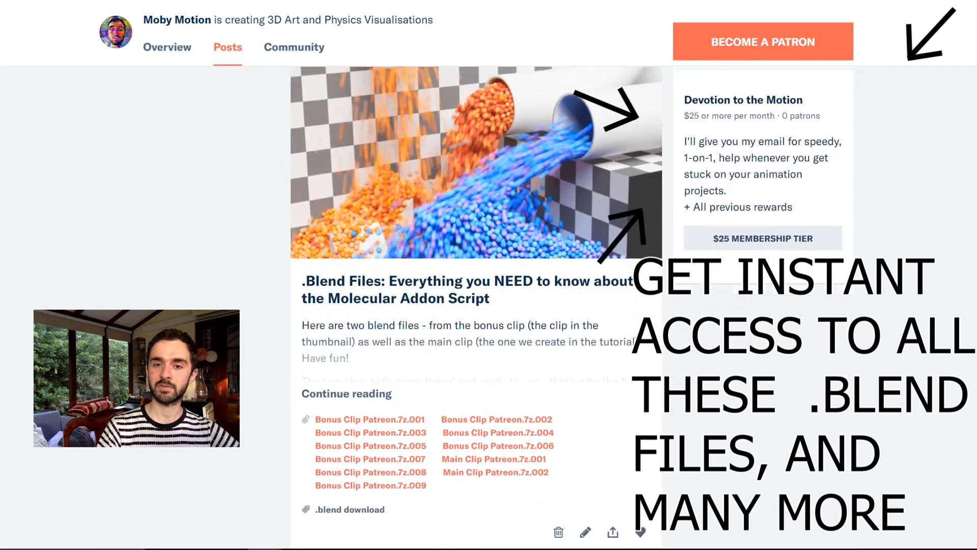
scroll(476, 307, down, 15)
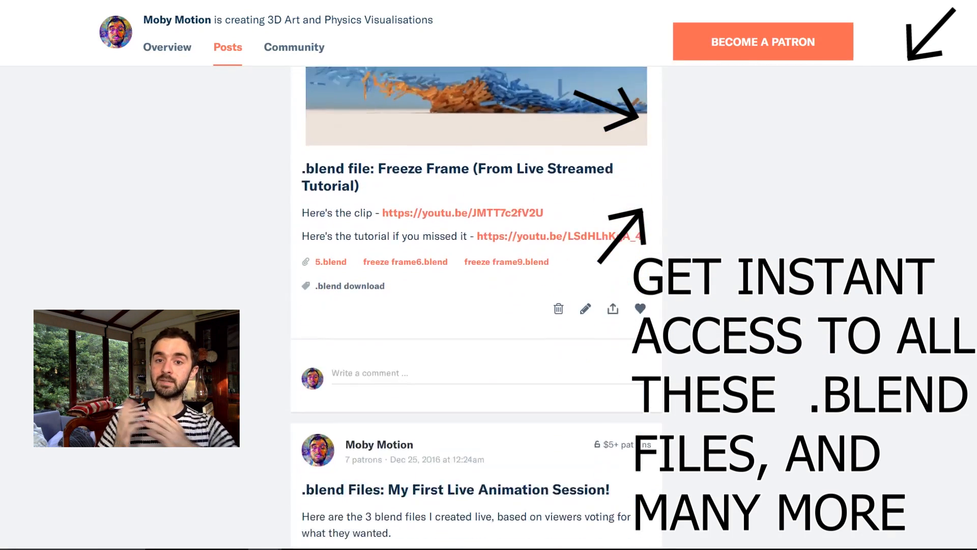
scroll(476, 307, down, 15)
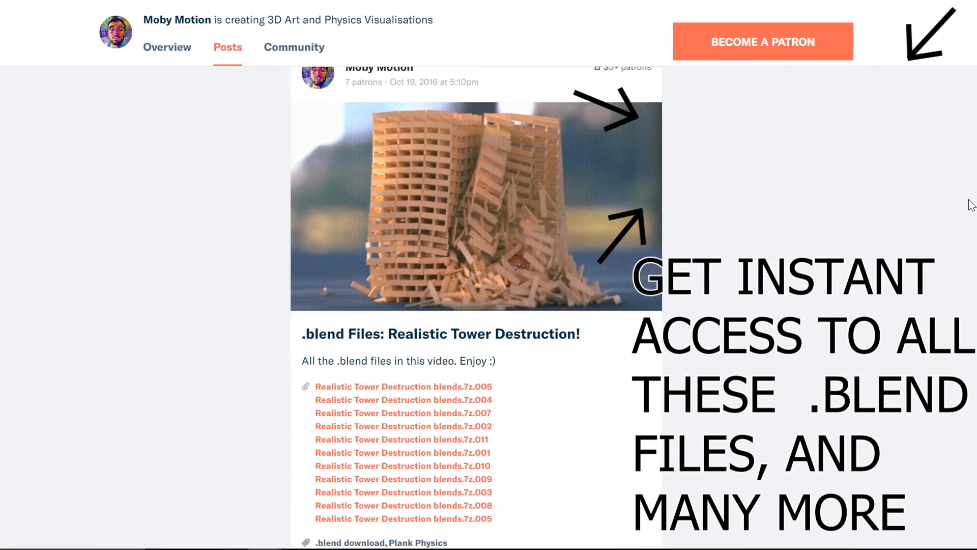